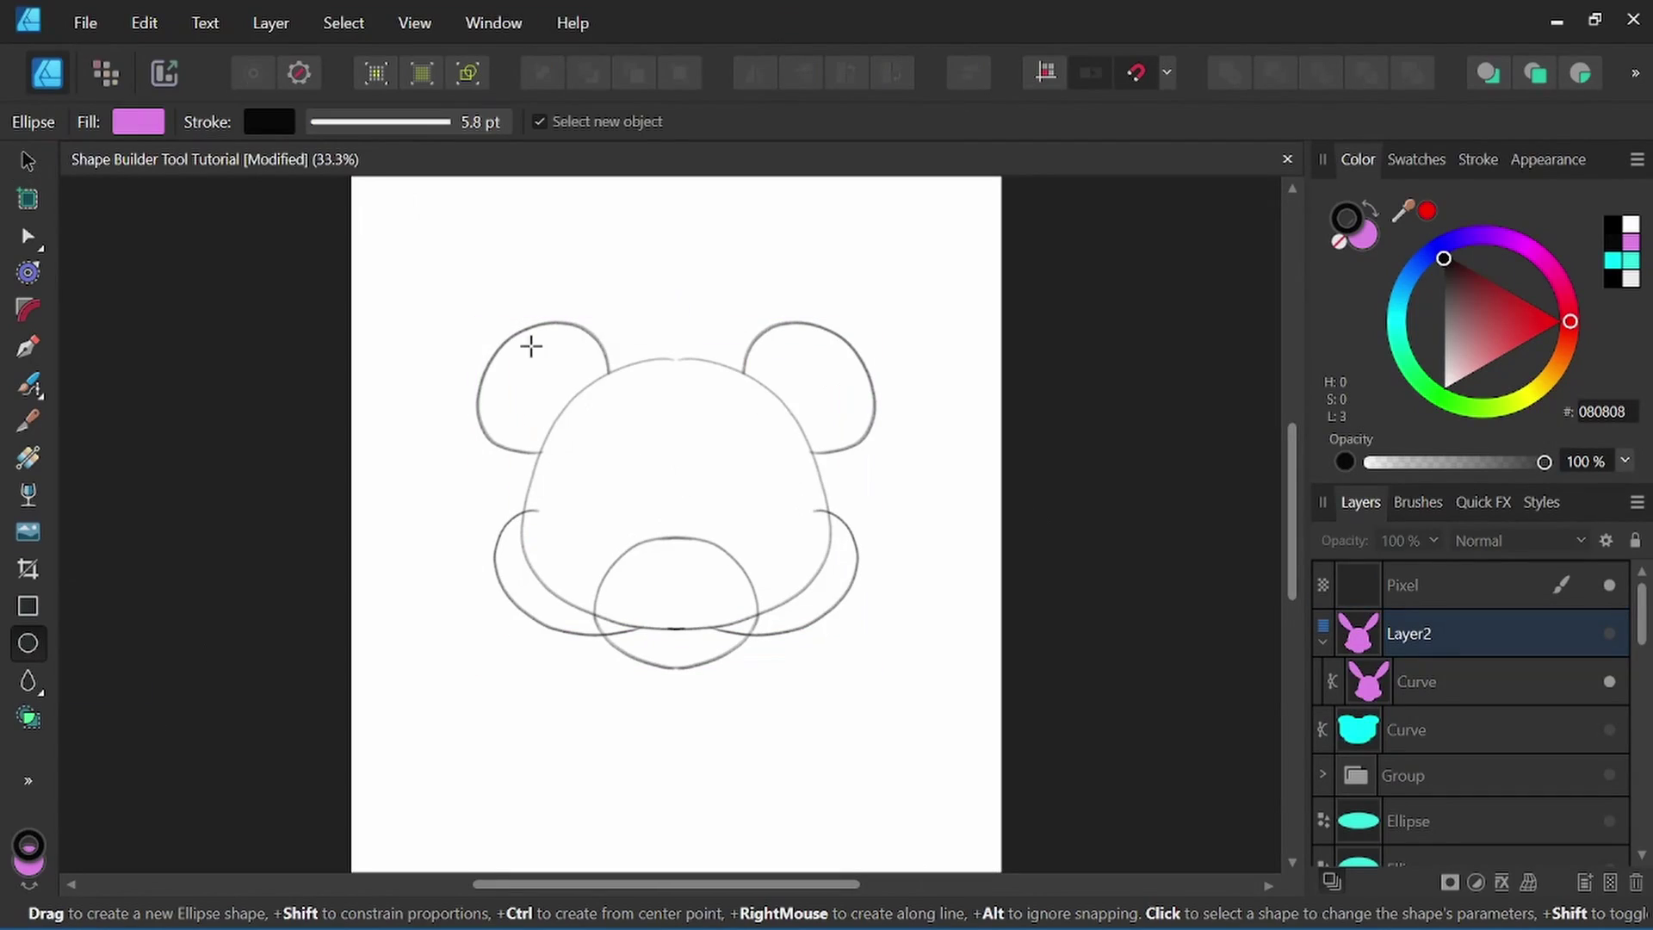
Trace the bear's head with an ellipse, convert it to curves and reshape its sides to follow the sketch.
{"action": "left_click_drag", "start_coordinate": [479, 284], "coordinate": [856, 686]}
{"action": "key", "text": "ctrl+Return"}
{"action": "left_click_drag", "start_coordinate": [972, 579], "coordinate": [982, 516]}
{"action": "left_click_drag", "start_coordinate": [390, 579], "coordinate": [369, 505]}
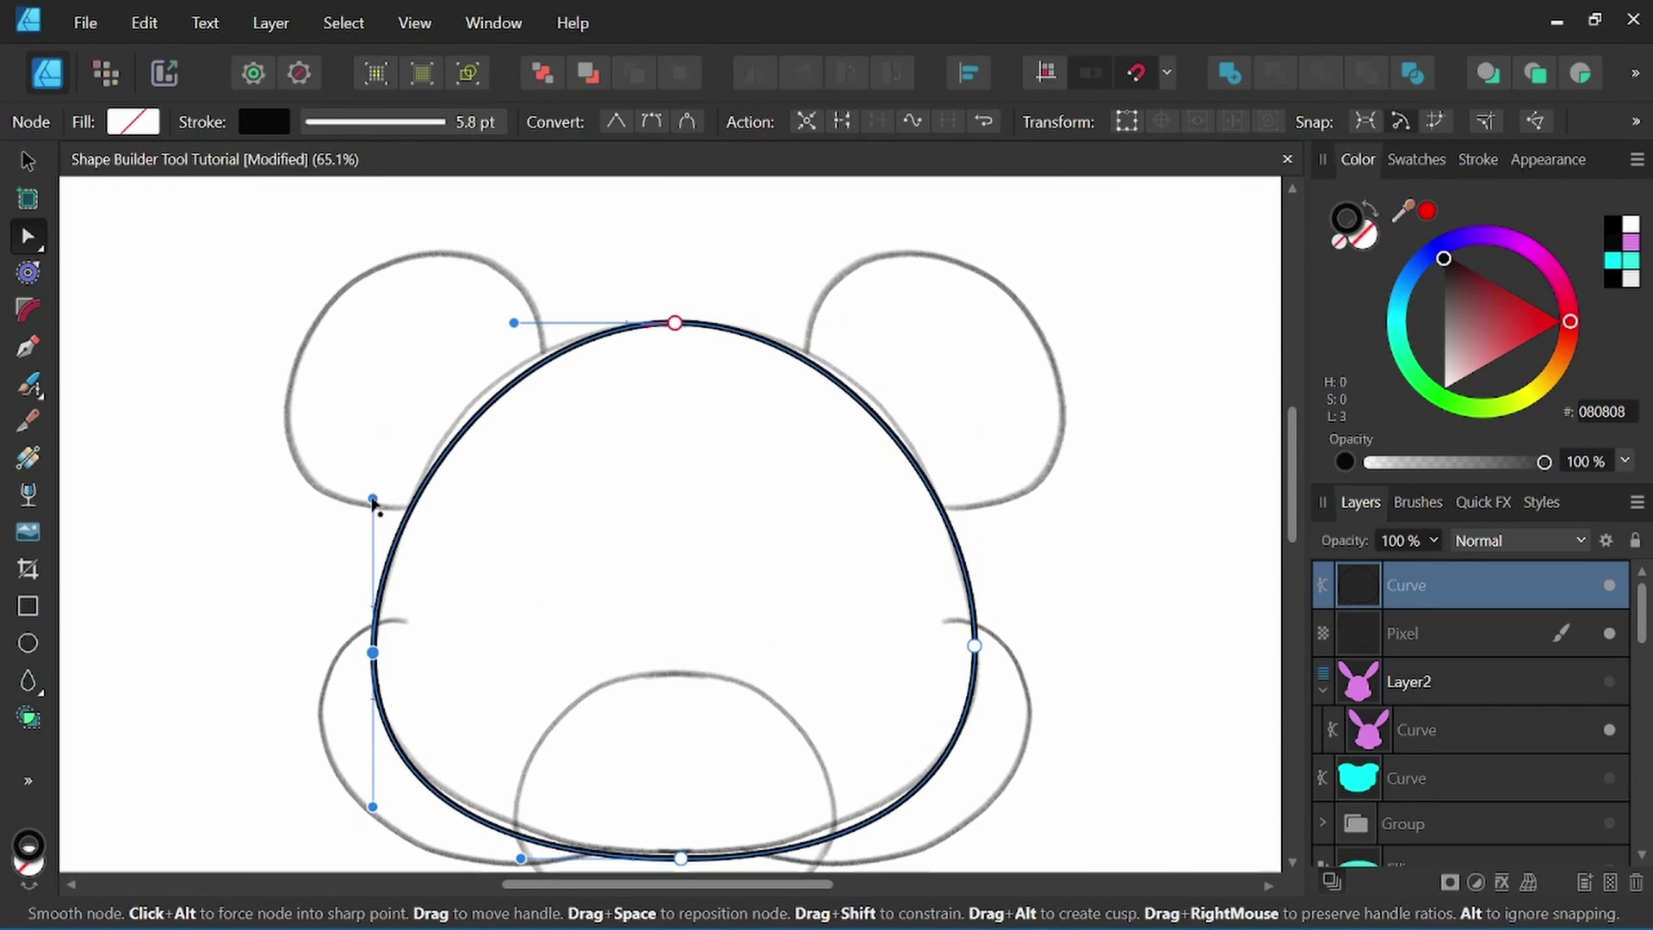
{"action": "scroll", "coordinate": [868, 583], "scroll_direction": "down", "scroll_amount": 2}
Trace the bear's snout with an ellipse over the lower head and convert it to curves.
{"action": "key", "text": "m"}
{"action": "left_click_drag", "start_coordinate": [552, 515], "coordinate": [805, 726]}
{"action": "key", "text": "ctrl+Return"}
Draw a tilted ellipse for one cheek and place a mirrored copy on the opposite cheek.
{"action": "key", "text": "m"}
{"action": "left_click_drag", "start_coordinate": [392, 465], "coordinate": [651, 676]}
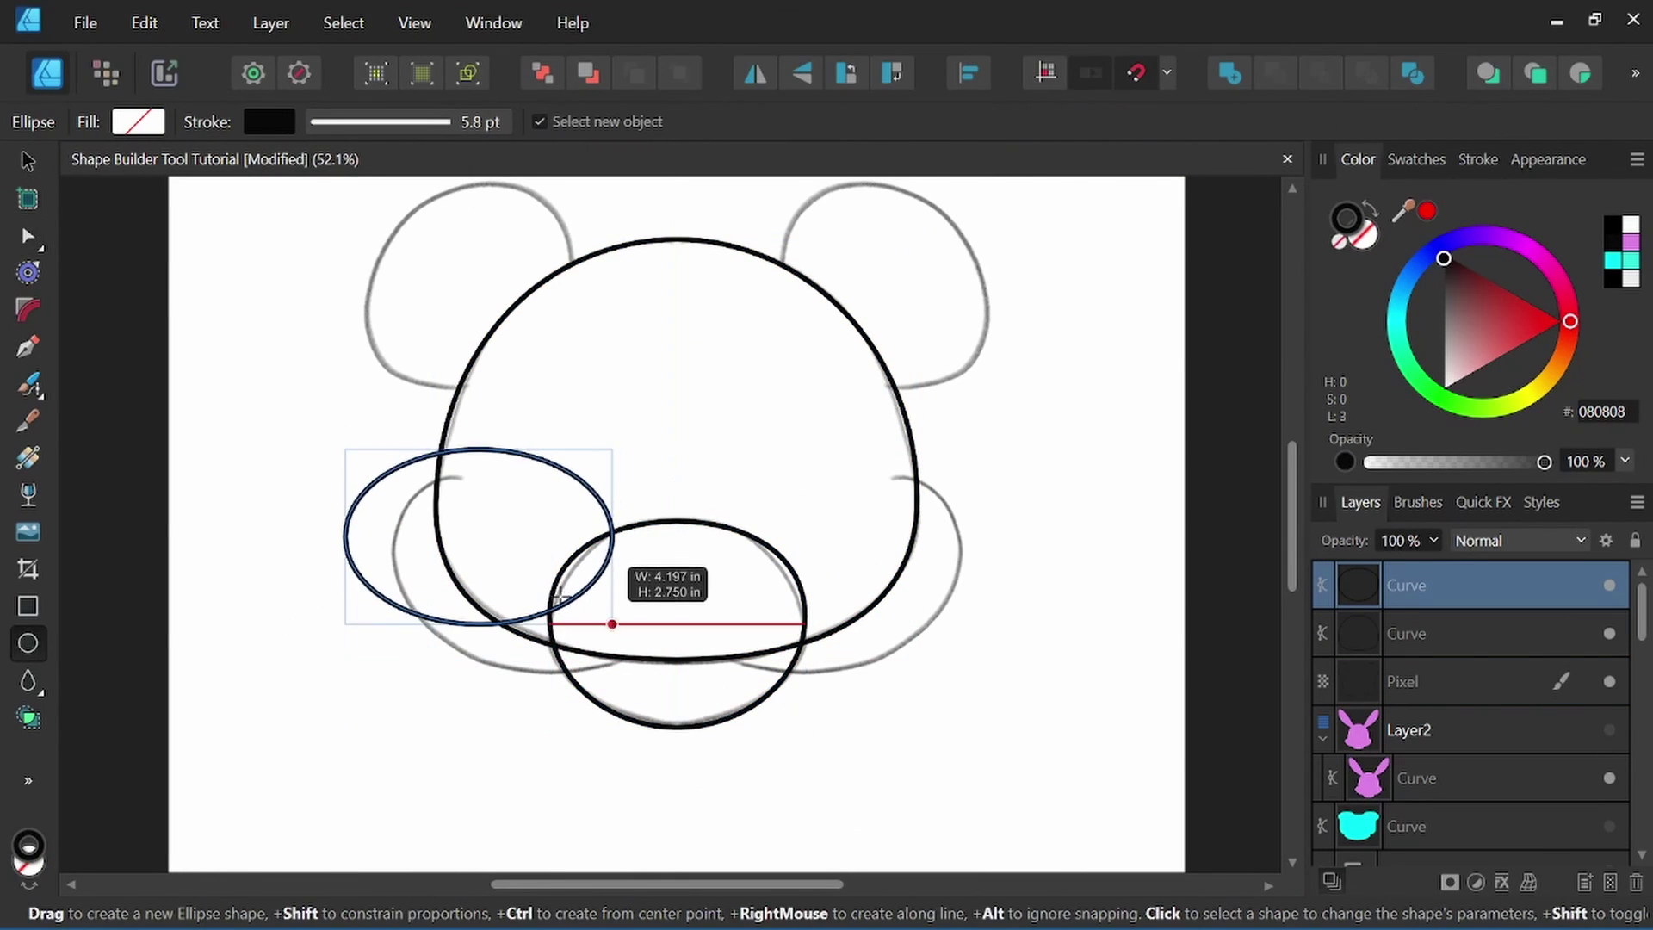
{"action": "key", "text": "v"}
{"action": "left_click_drag", "start_coordinate": [521, 430], "coordinate": [568, 443]}
{"action": "left_click_drag", "start_coordinate": [520, 675], "coordinate": [853, 659]}
{"action": "scroll", "coordinate": [731, 547], "scroll_direction": "up", "scroll_amount": 2}
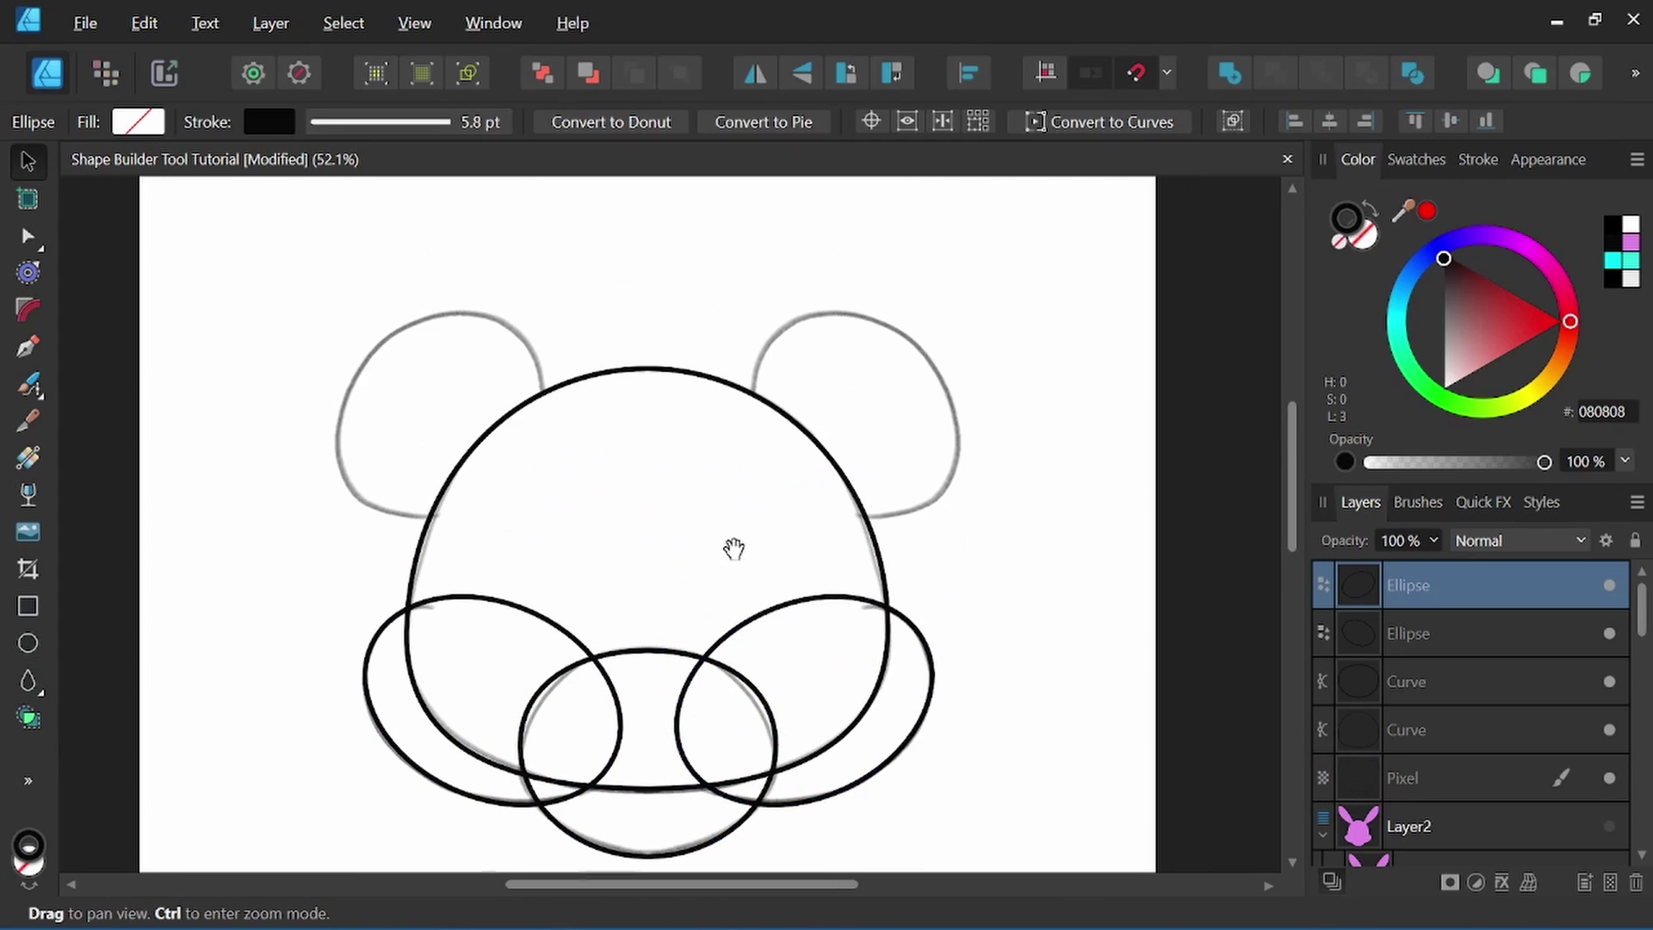
Draw an ear from an ellipse converted to curves, fit it to the sketch and add a mirrored copy for the other ear.
{"action": "key", "text": "m"}
{"action": "mouse_move", "coordinate": [554, 518]}
{"action": "left_mouse_down"}
{"action": "mouse_move", "coordinate": [450, 325]}
{"action": "mouse_move", "coordinate": [398, 358]}
{"action": "left_mouse_up"}
{"action": "key", "text": "v"}
{"action": "key", "text": "ctrl+Return"}
{"action": "scroll", "coordinate": [535, 480], "scroll_direction": "up", "scroll_amount": 2}
{"action": "mouse_move", "coordinate": [535, 480]}
{"action": "left_mouse_down"}
{"action": "mouse_move", "coordinate": [516, 452]}
{"action": "mouse_move", "coordinate": [1040, 318]}
{"action": "left_mouse_up"}
{"action": "key", "text": "v"}
{"action": "scroll", "coordinate": [561, 432], "scroll_direction": "down", "scroll_amount": 2}
{"action": "key", "text": "ctrl+j"}
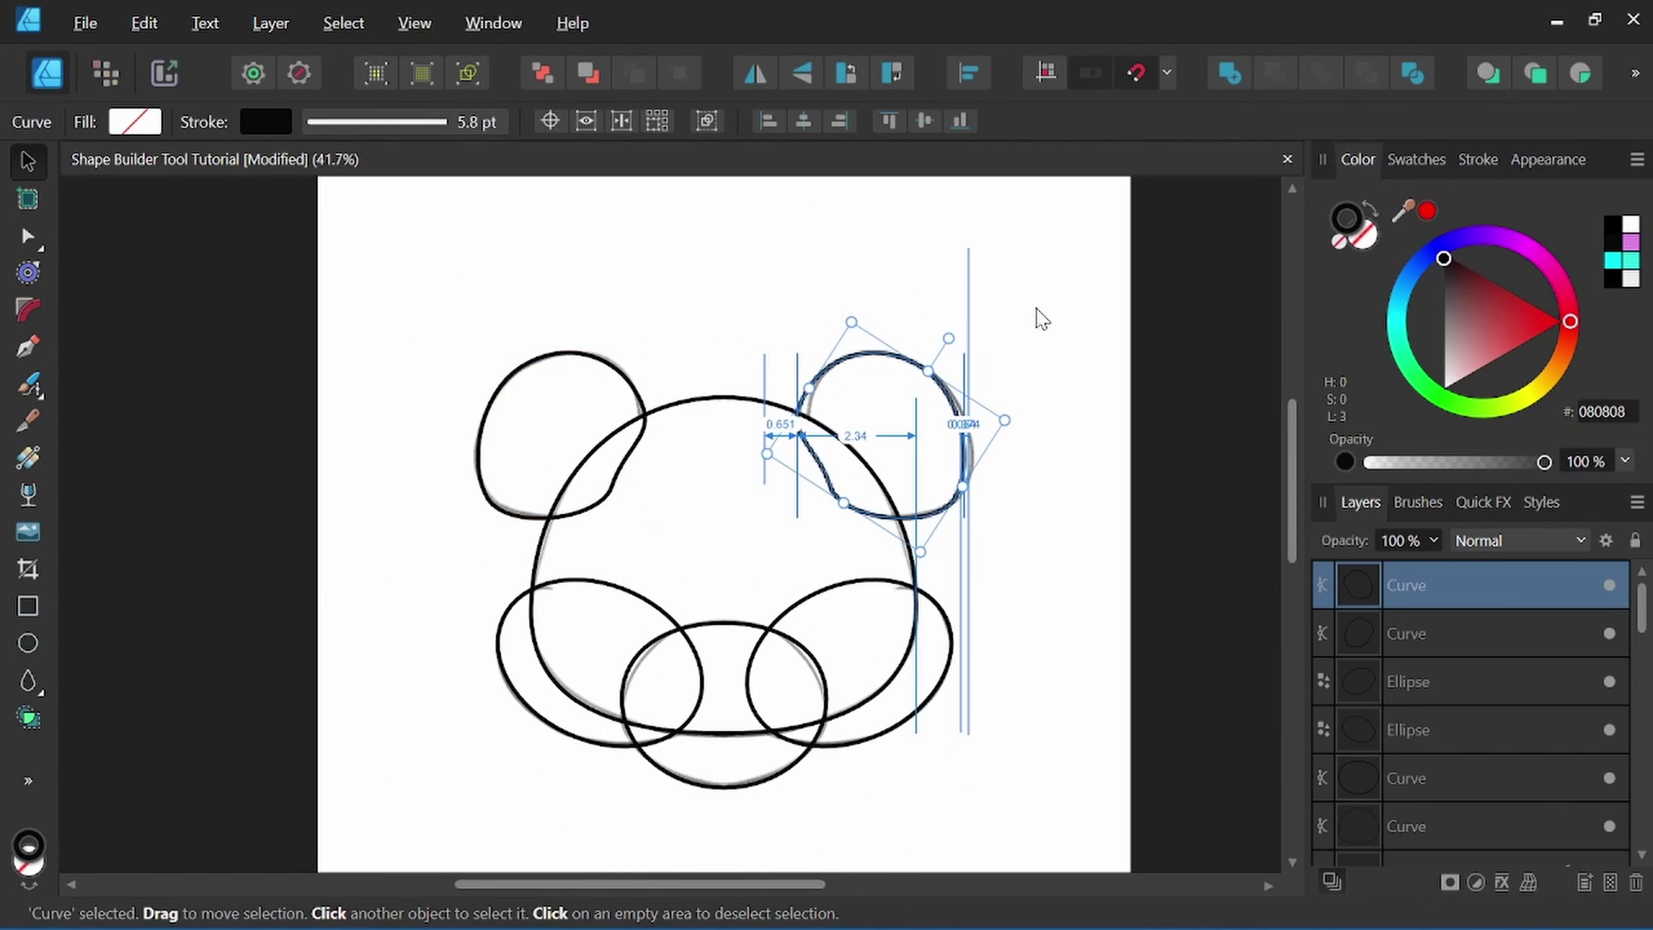
Select all the bear outlines and create one shape from all their areas with the Shape Builder tool.
{"action": "key", "text": "ctrl+a"}
{"action": "key", "text": "shift+b"}
{"action": "mouse_move", "coordinate": [419, 520]}
{"action": "left_mouse_down"}
{"action": "mouse_move", "coordinate": [925, 425]}
{"action": "mouse_move", "coordinate": [379, 557]}
{"action": "left_mouse_up"}
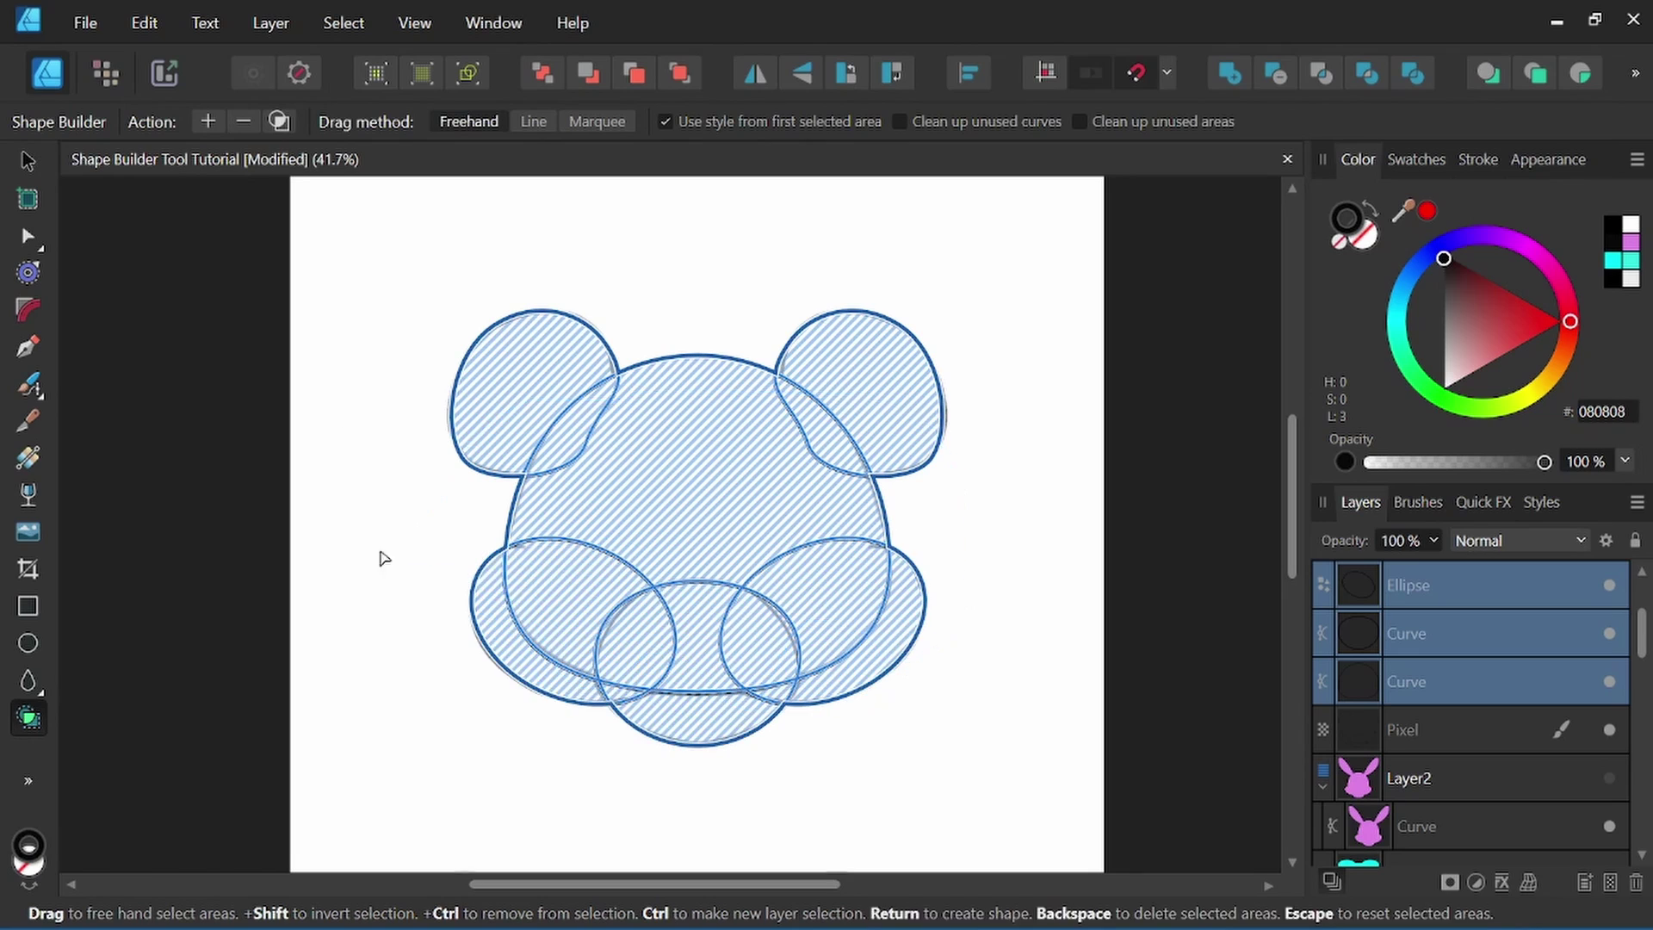
{"action": "key", "text": "Return"}
{"action": "left_click", "coordinate": [1496, 291]}
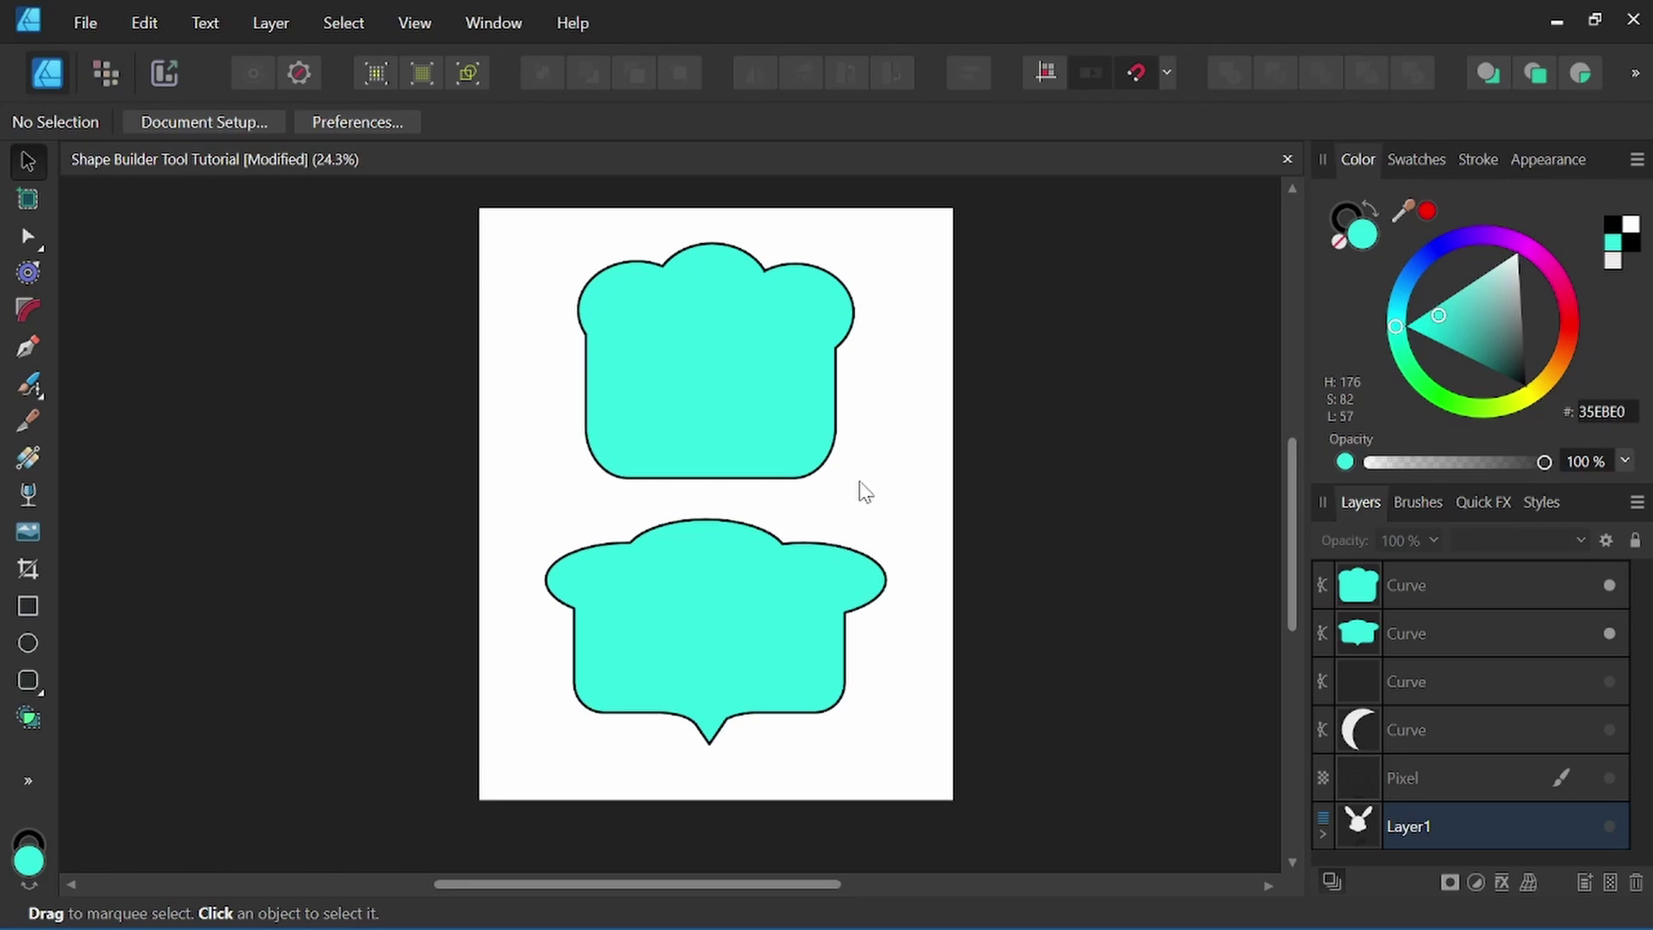
Hide the two turquoise curves and draw a rounded rectangle on the page, moving its layer to the top of the stack.
{"action": "left_click", "coordinate": [1608, 588]}
{"action": "left_click", "coordinate": [1609, 634]}
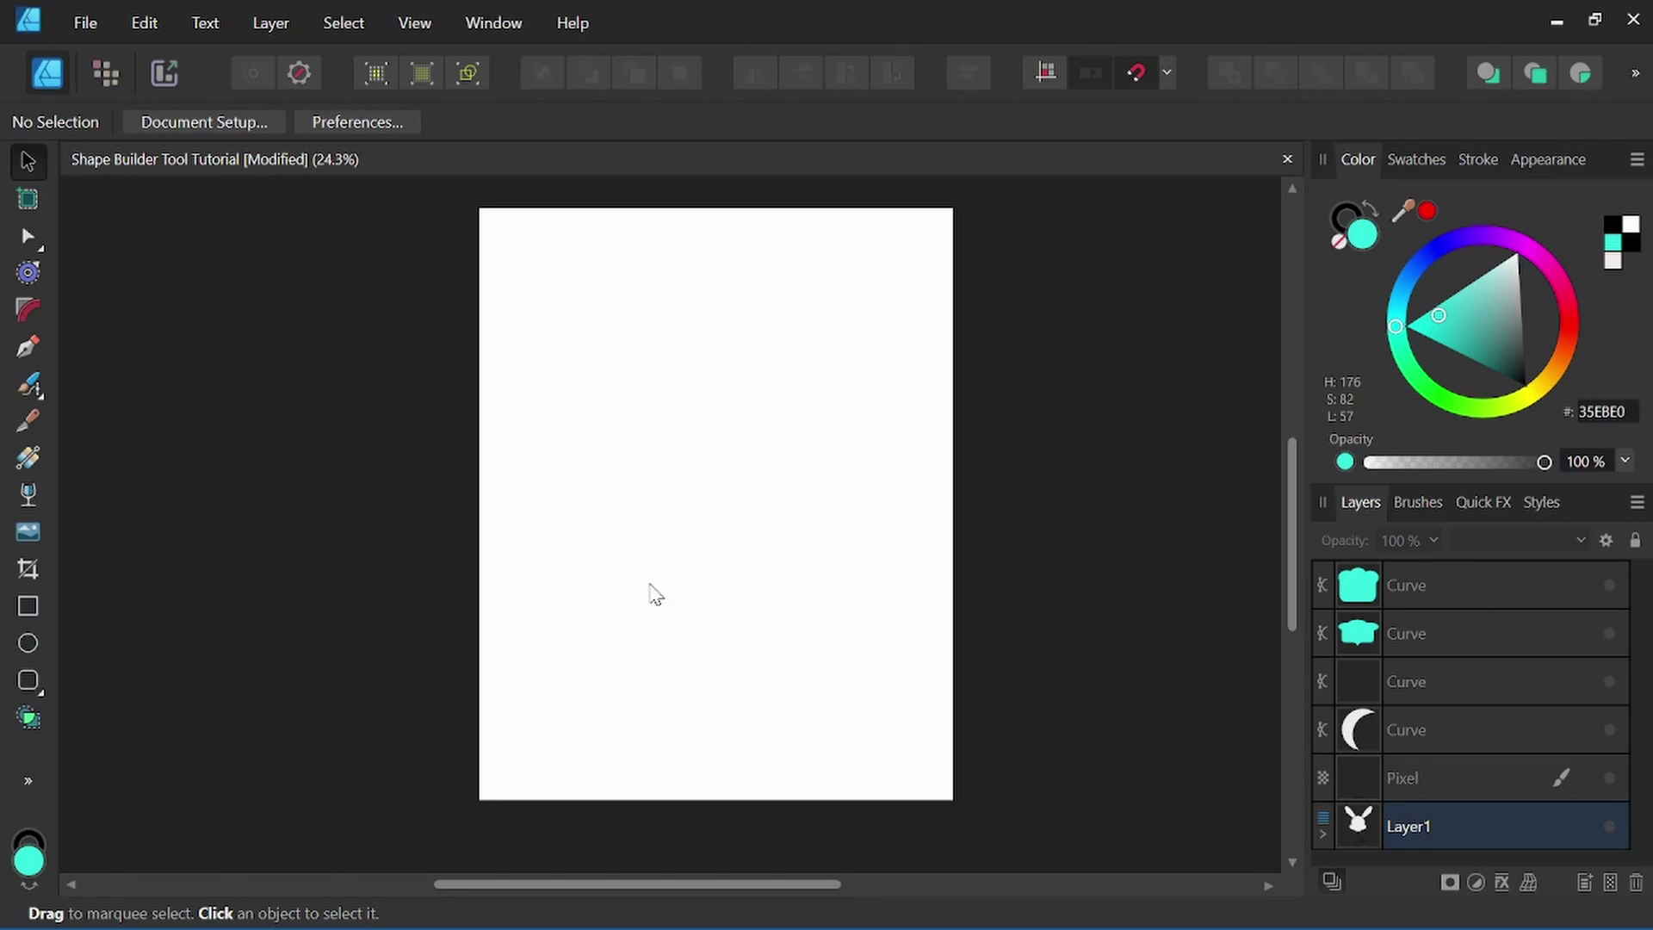
{"action": "left_click", "coordinate": [28, 679]}
{"action": "left_click_drag", "start_coordinate": [576, 356], "coordinate": [849, 504]}
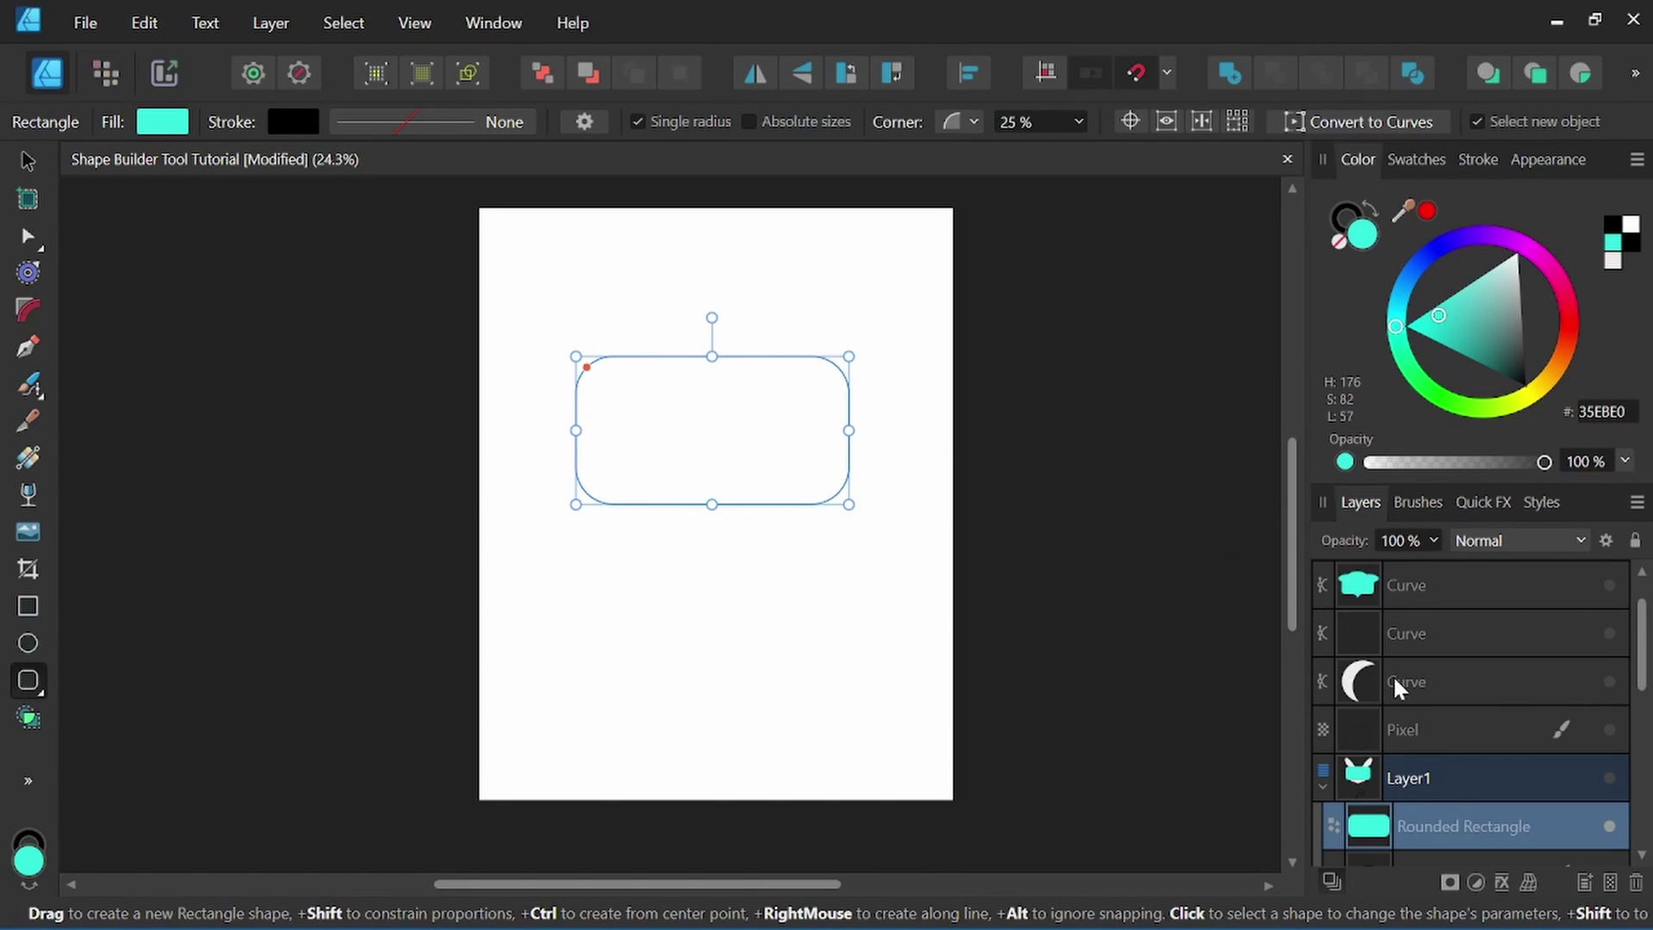
{"action": "left_click_drag", "start_coordinate": [1439, 831], "coordinate": [1400, 577]}
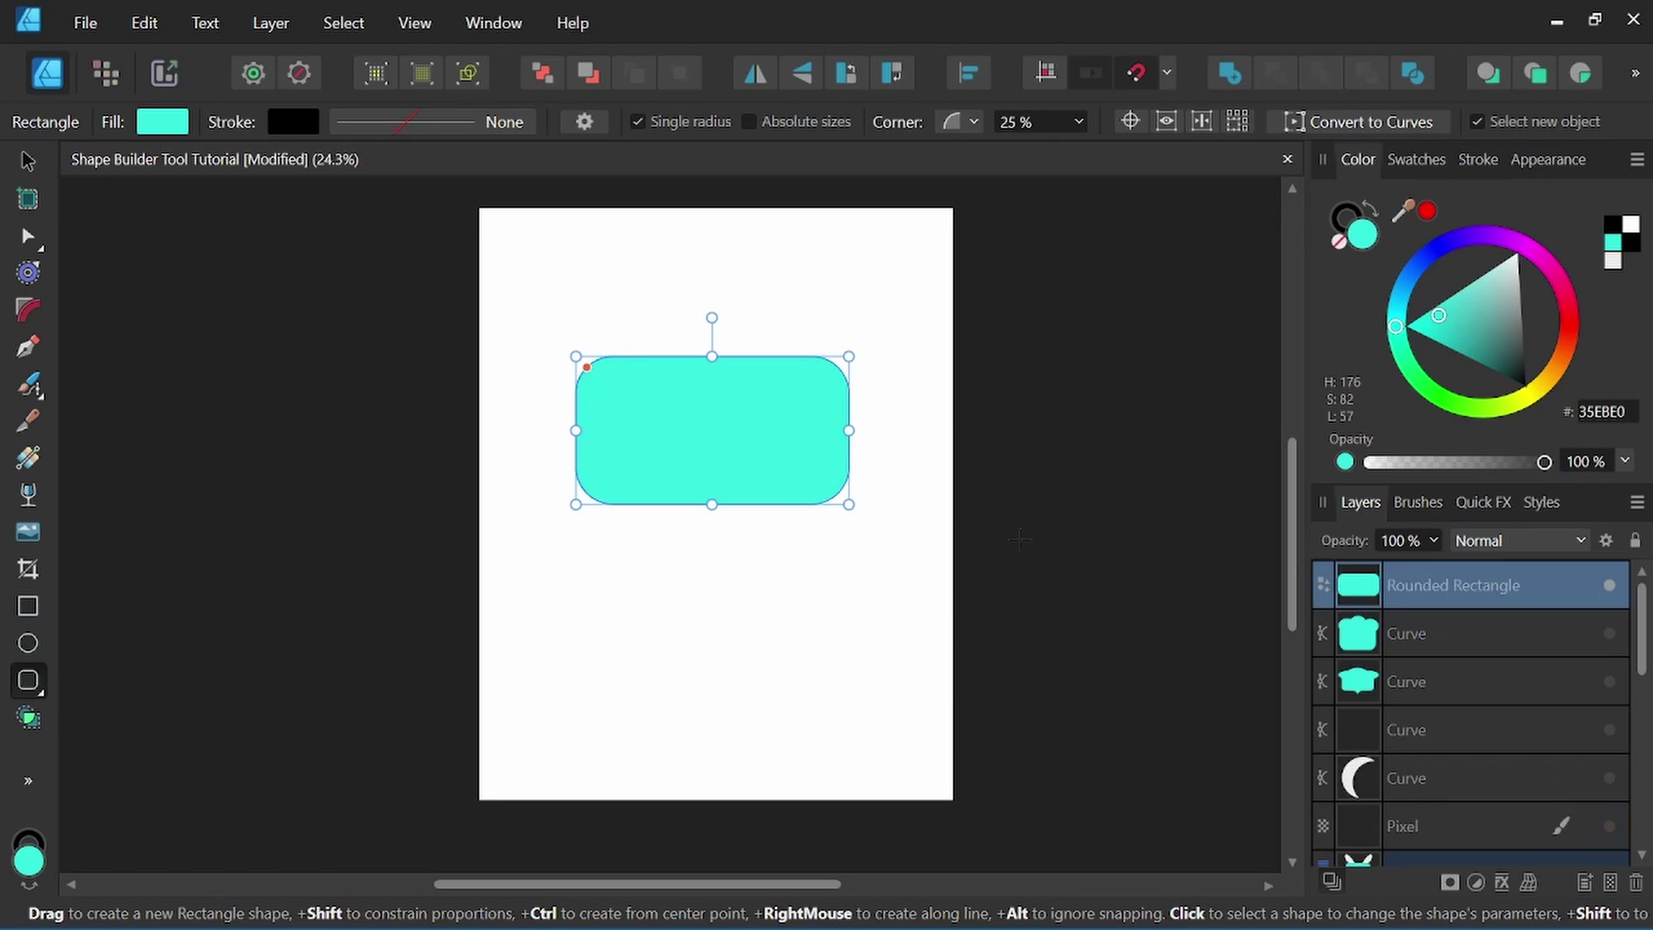
Place three ellipses over the rounded rectangle's upper corners and lower edge, and select all four shapes for the Shape Builder tool.
{"action": "left_click", "coordinate": [28, 643]}
{"action": "left_click_drag", "start_coordinate": [561, 332], "coordinate": [726, 589]}
{"action": "key", "text": "v"}
{"action": "key", "text": "space"}
{"action": "key", "text": "space"}
{"action": "left_click_drag", "start_coordinate": [491, 505], "coordinate": [509, 488]}
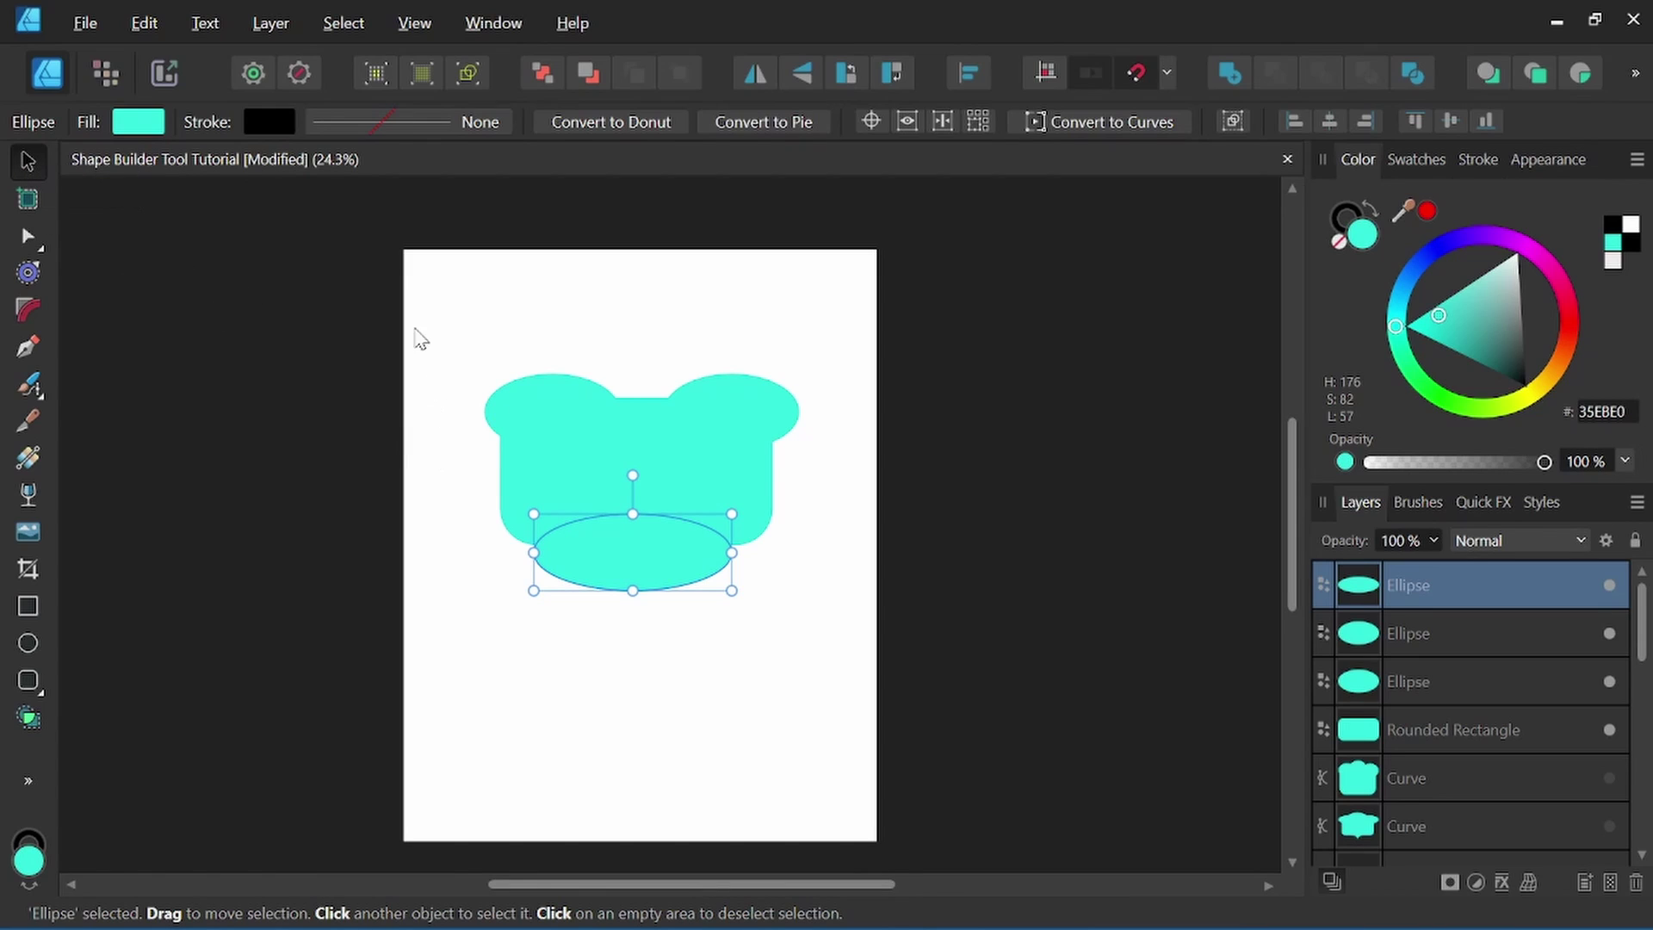
{"action": "left_click_drag", "start_coordinate": [417, 317], "coordinate": [945, 694]}
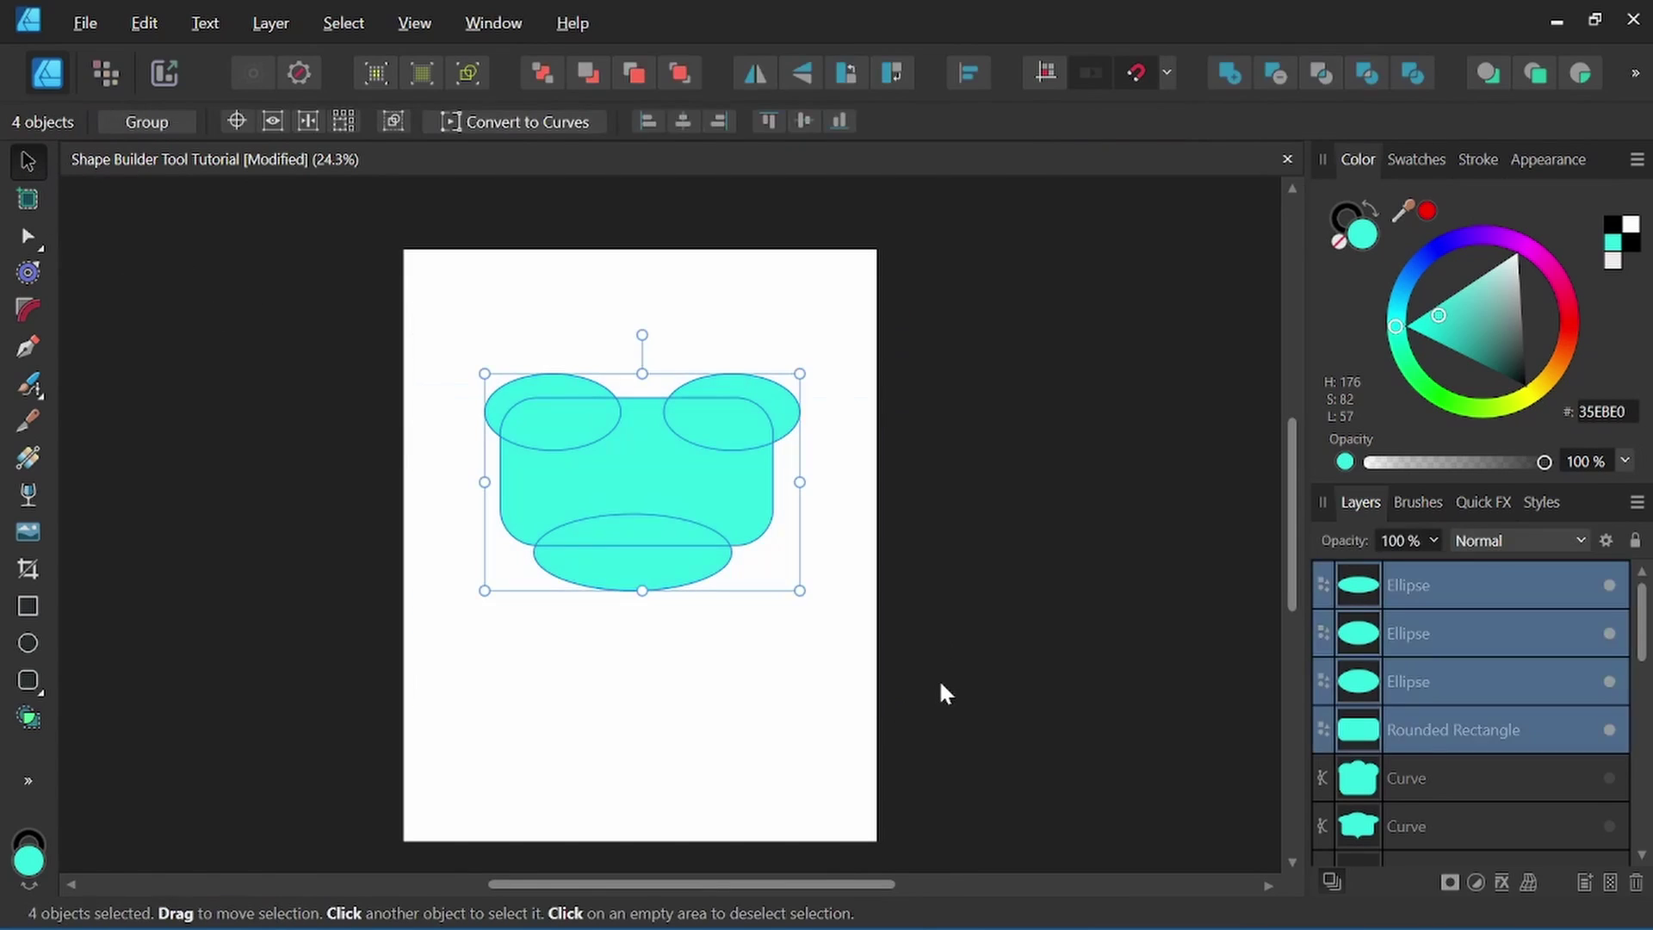
{"action": "left_click", "coordinate": [29, 719]}
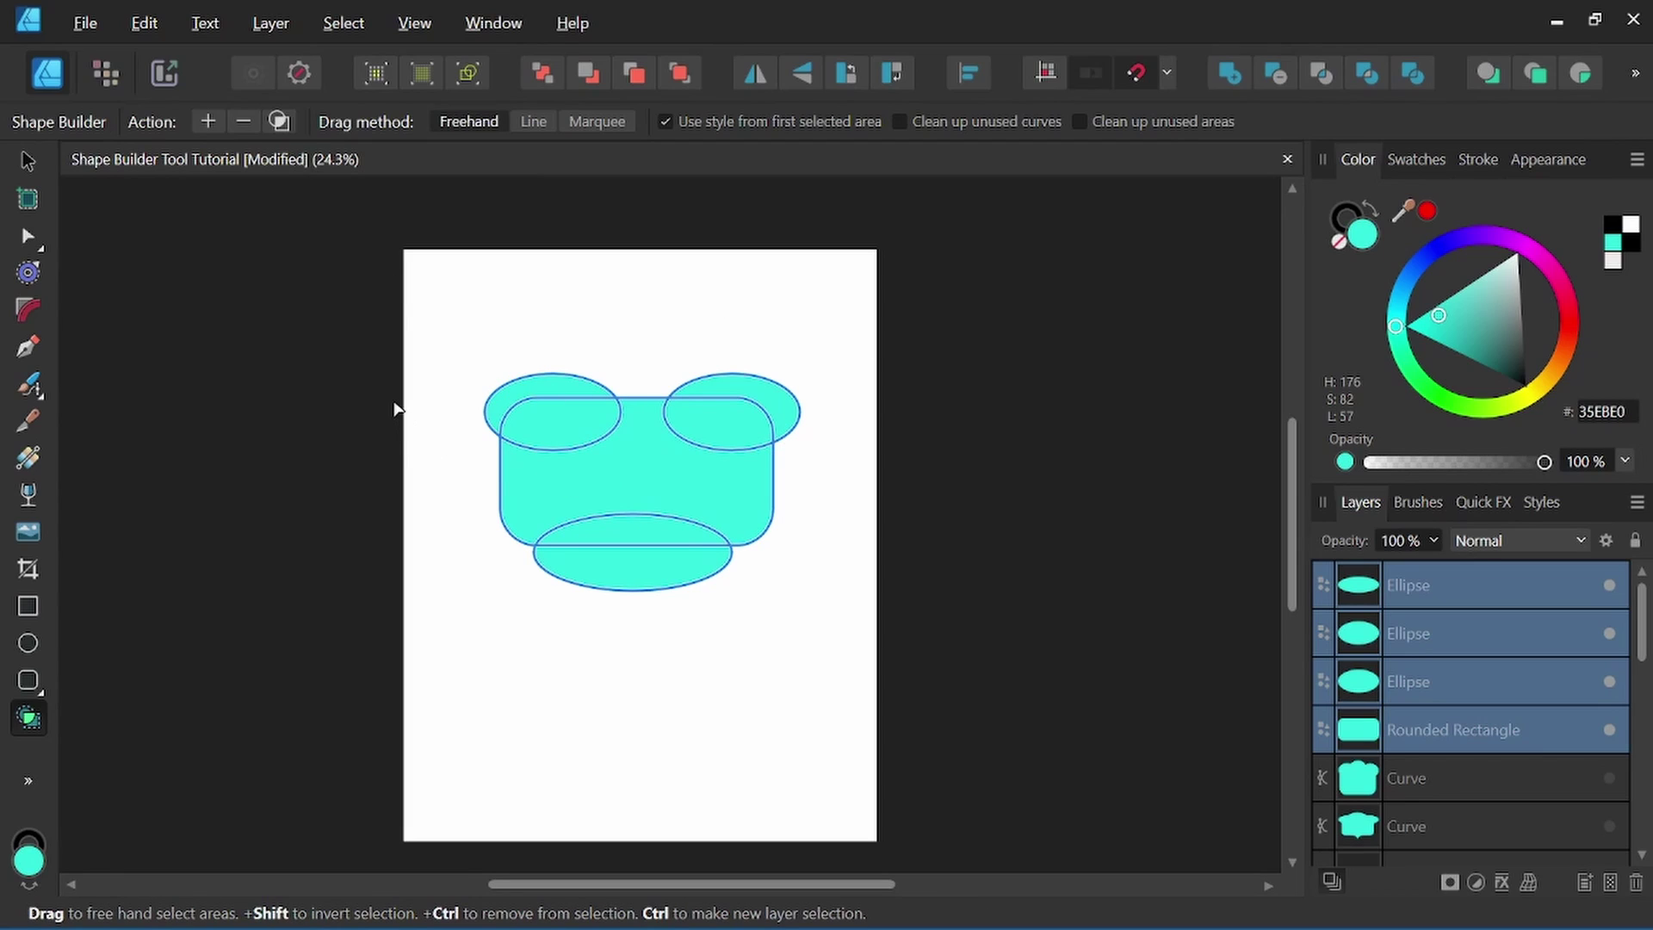
Select every area of the overlapping ellipses and rounded rectangle one by one and add them into a single shape.
{"action": "left_click", "coordinate": [544, 393]}
{"action": "left_click", "coordinate": [554, 425]}
{"action": "left_click", "coordinate": [650, 430]}
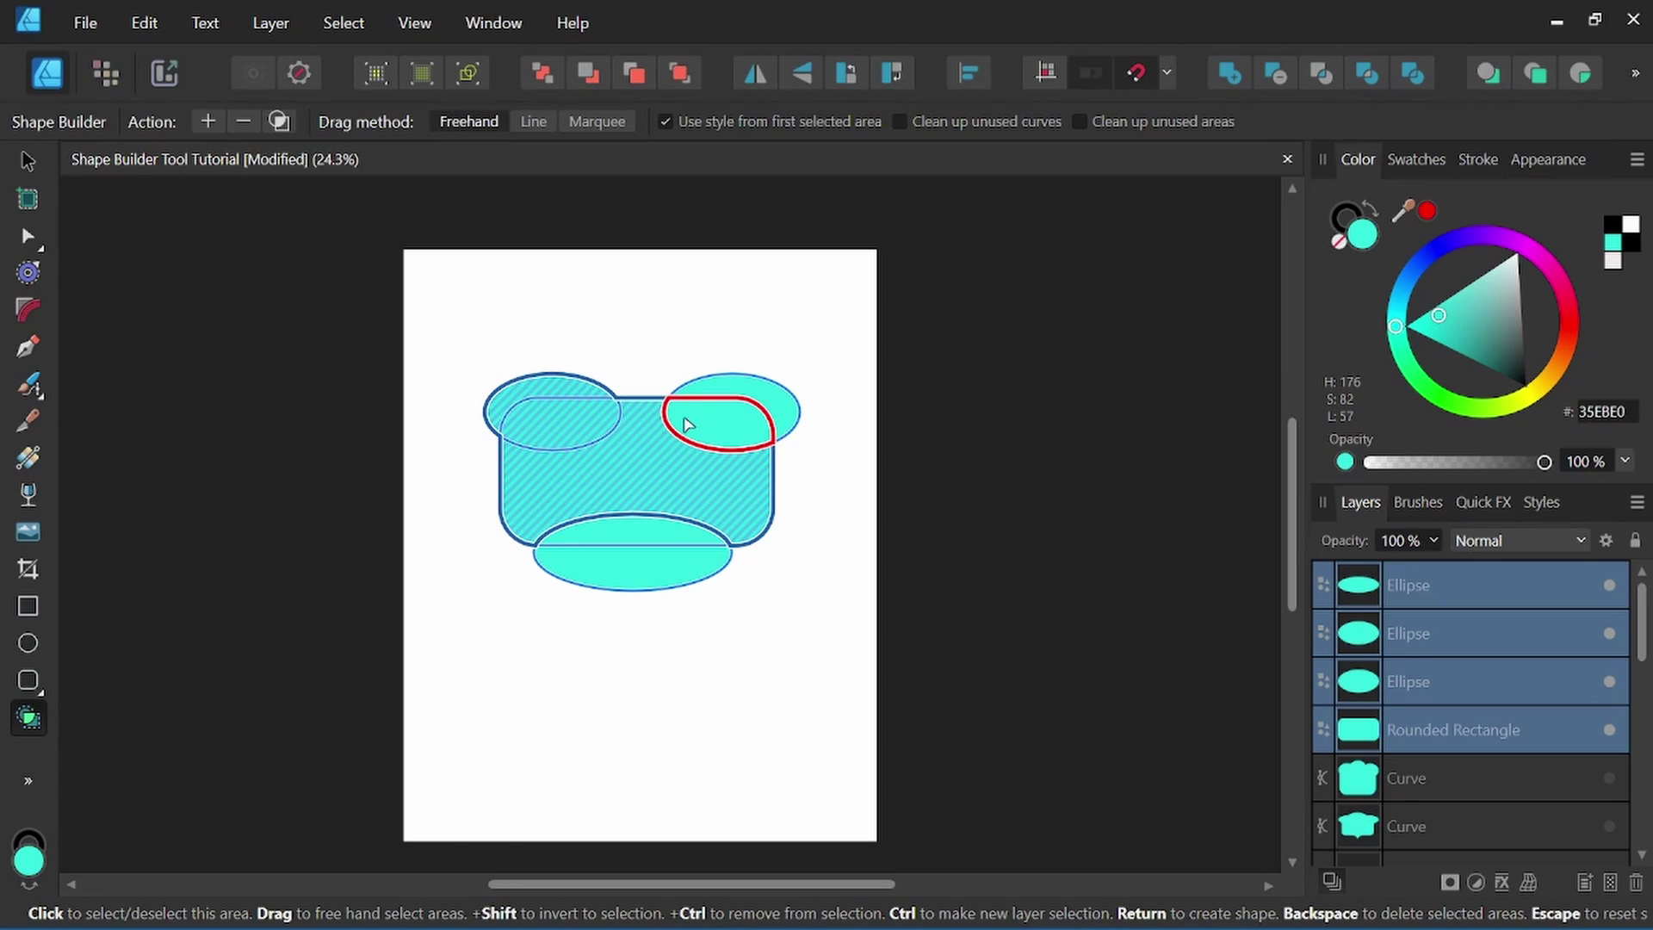
{"action": "left_click", "coordinate": [757, 386]}
{"action": "left_click", "coordinate": [668, 535]}
{"action": "left_click", "coordinate": [661, 577]}
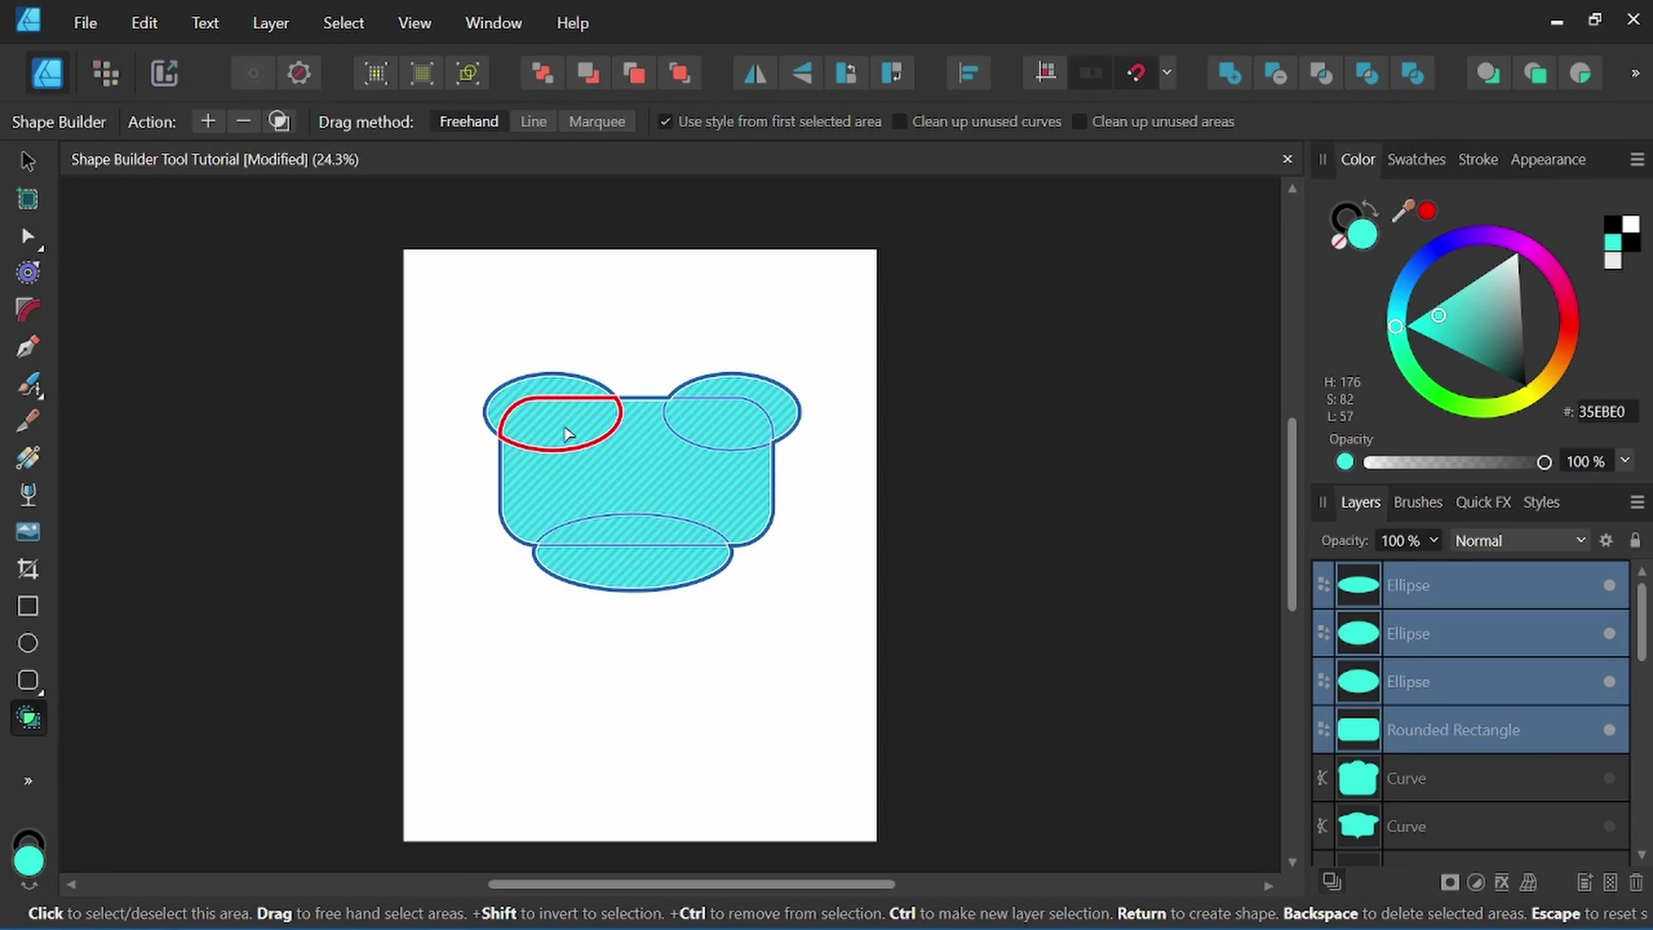
{"action": "left_click", "coordinate": [206, 128]}
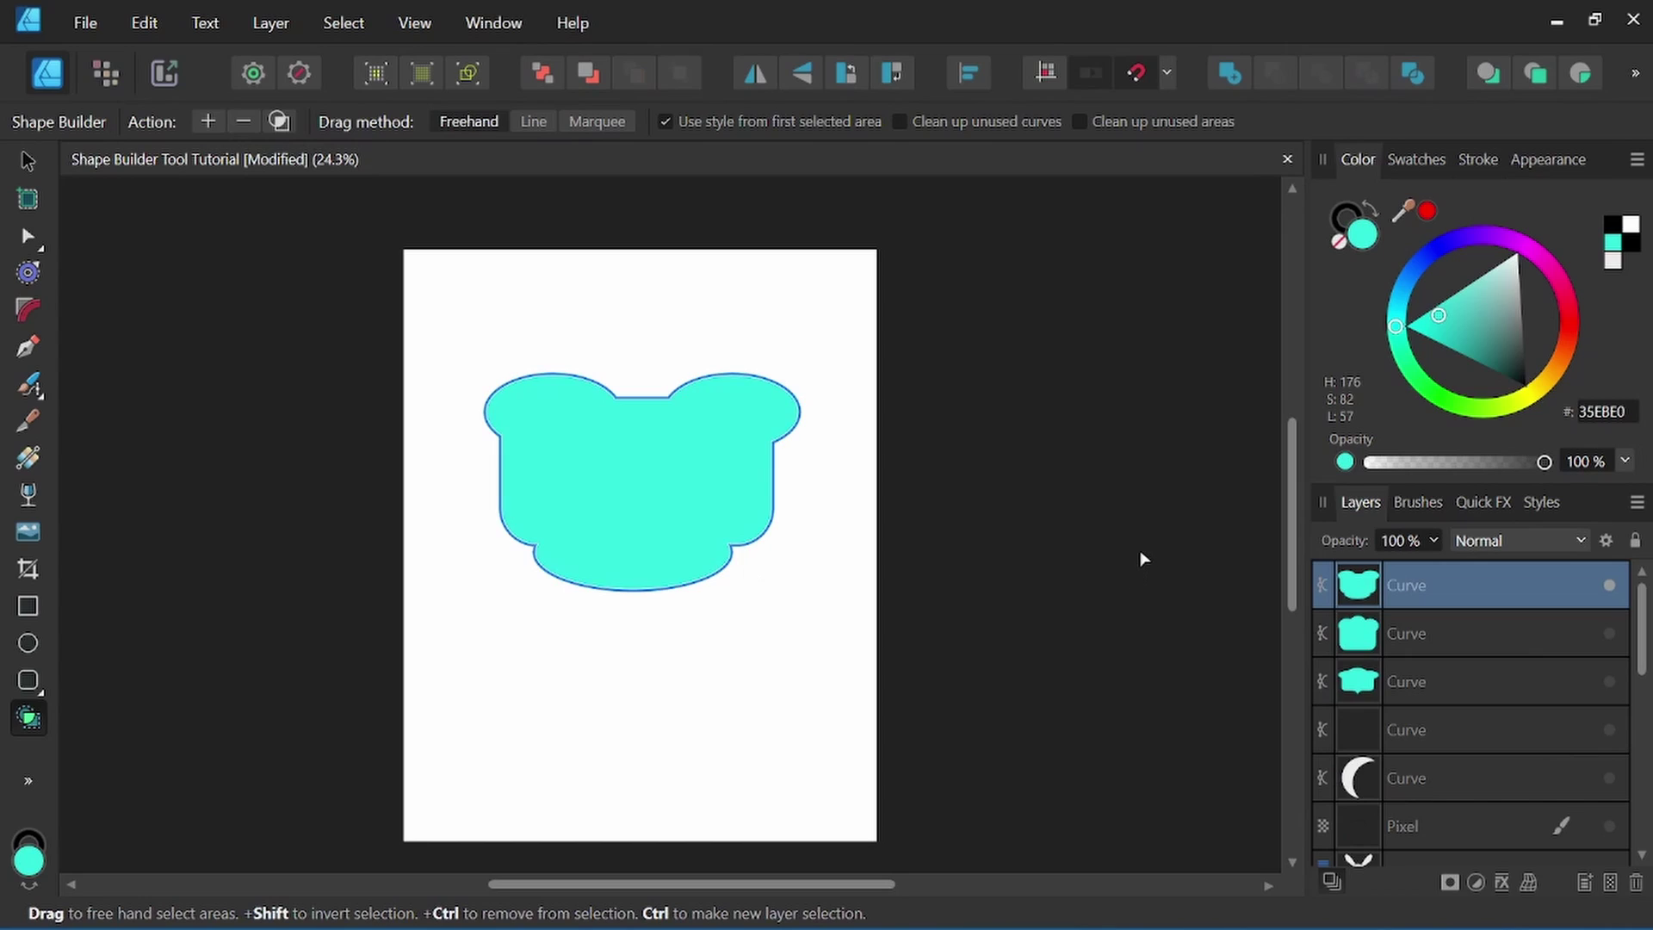
Undo the merge and subtract both areas of the lower ellipse from the rounded rectangle.
{"action": "key", "text": "ctrl+z"}
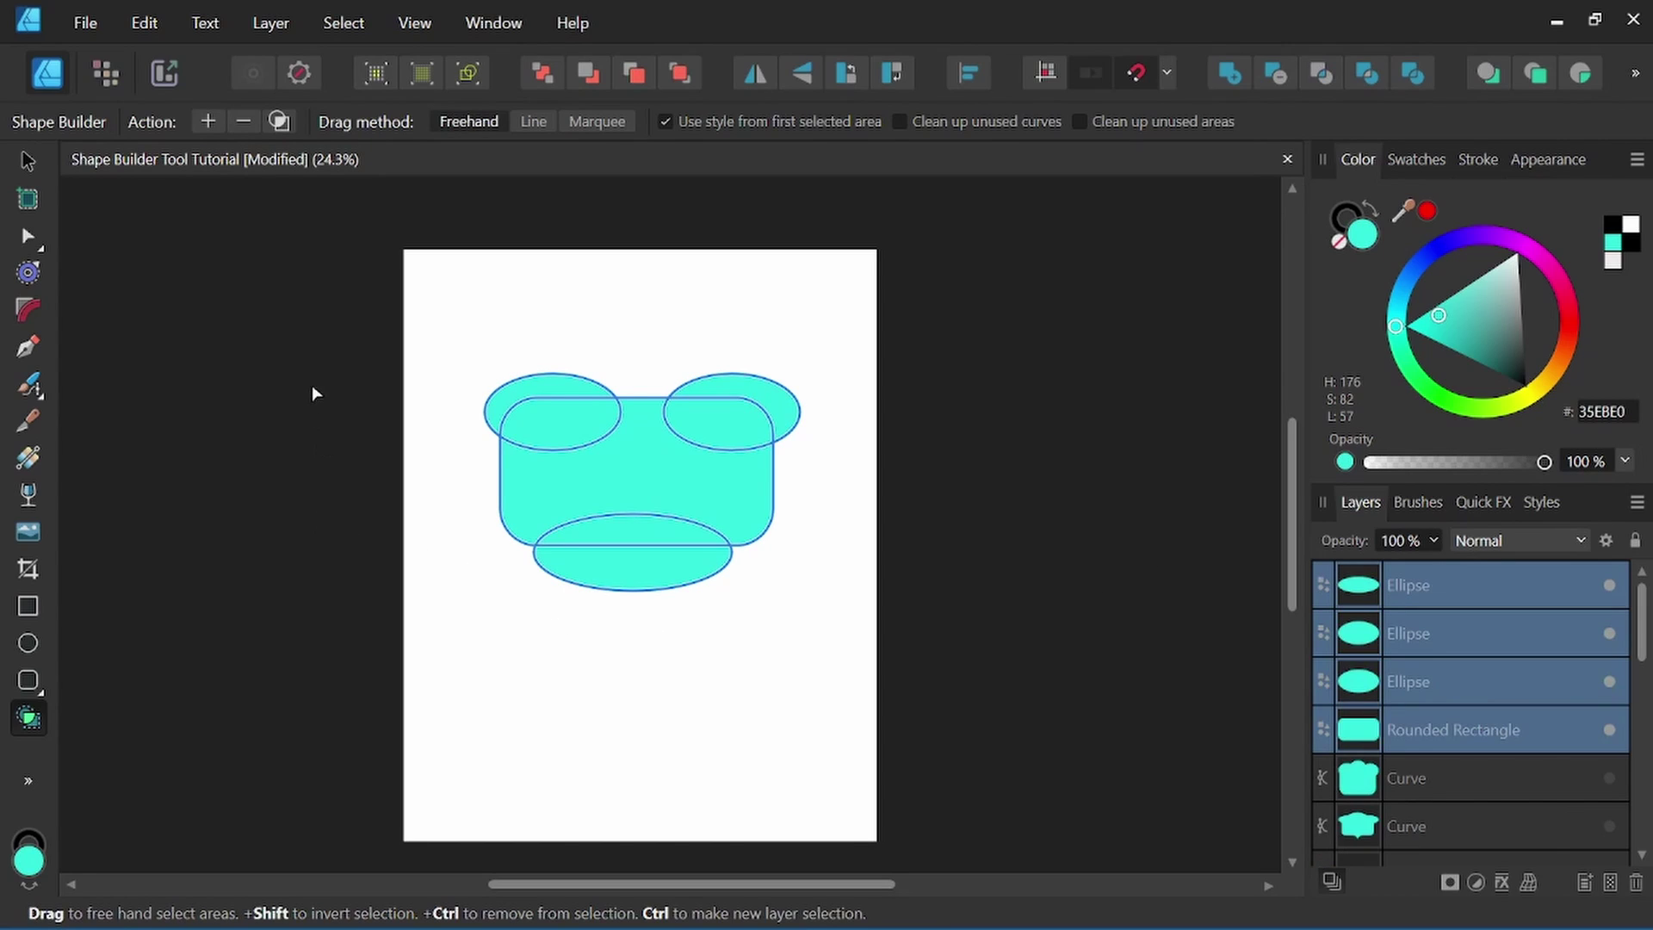
{"action": "left_click", "coordinate": [619, 584]}
{"action": "left_click", "coordinate": [628, 542]}
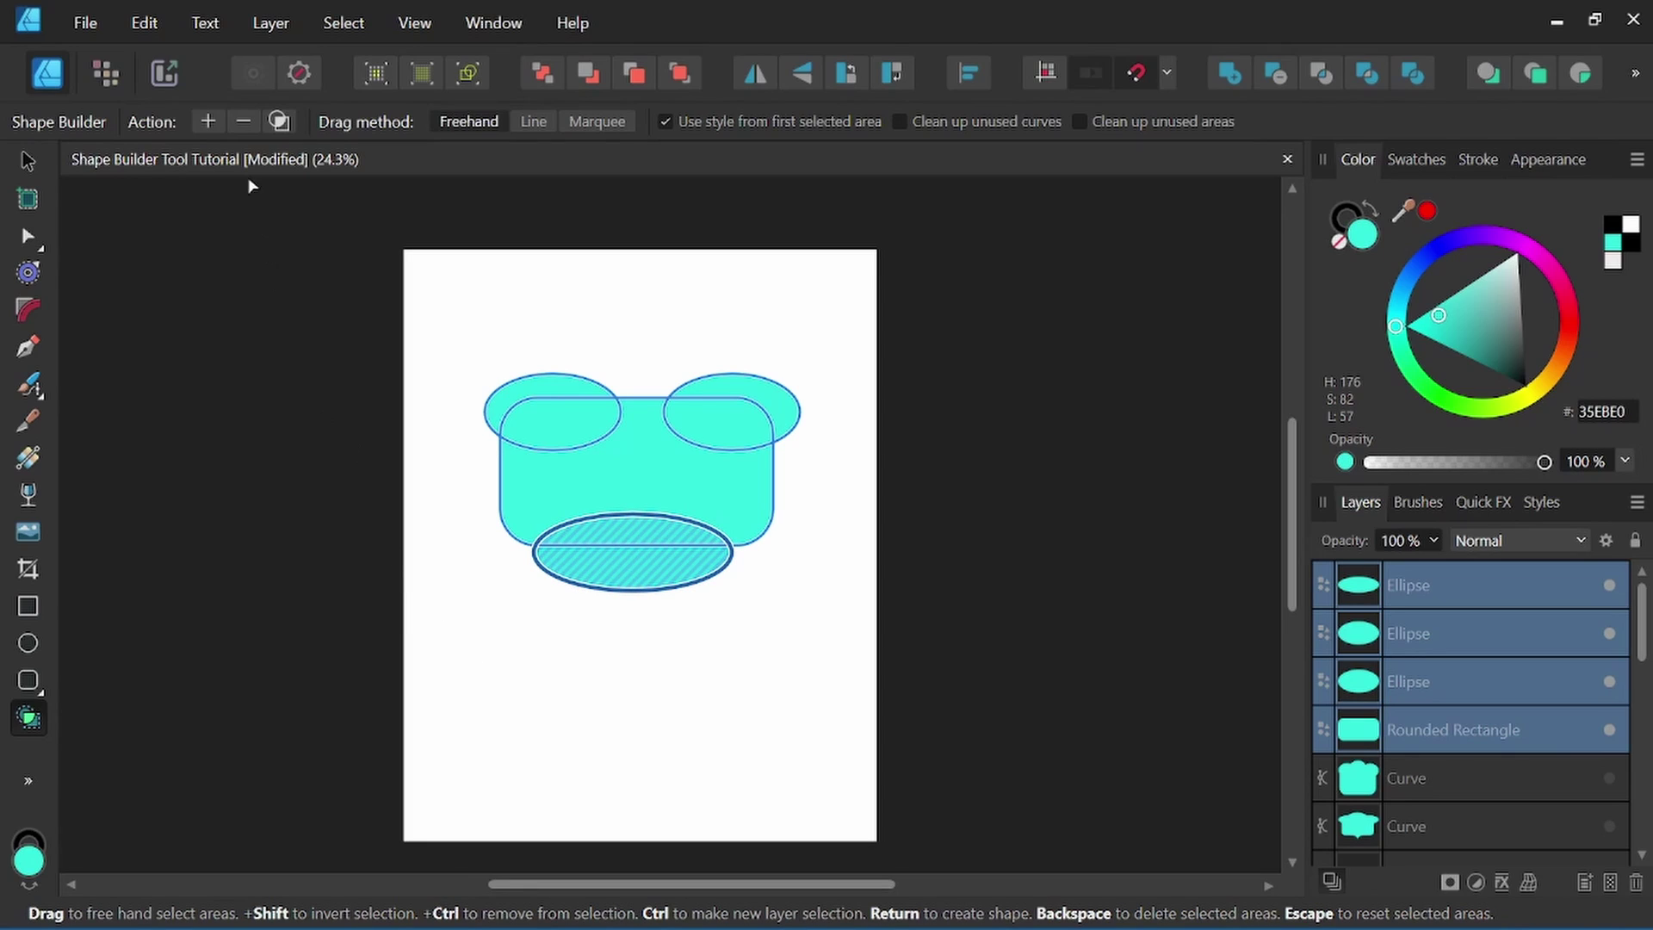
{"action": "left_click", "coordinate": [234, 121]}
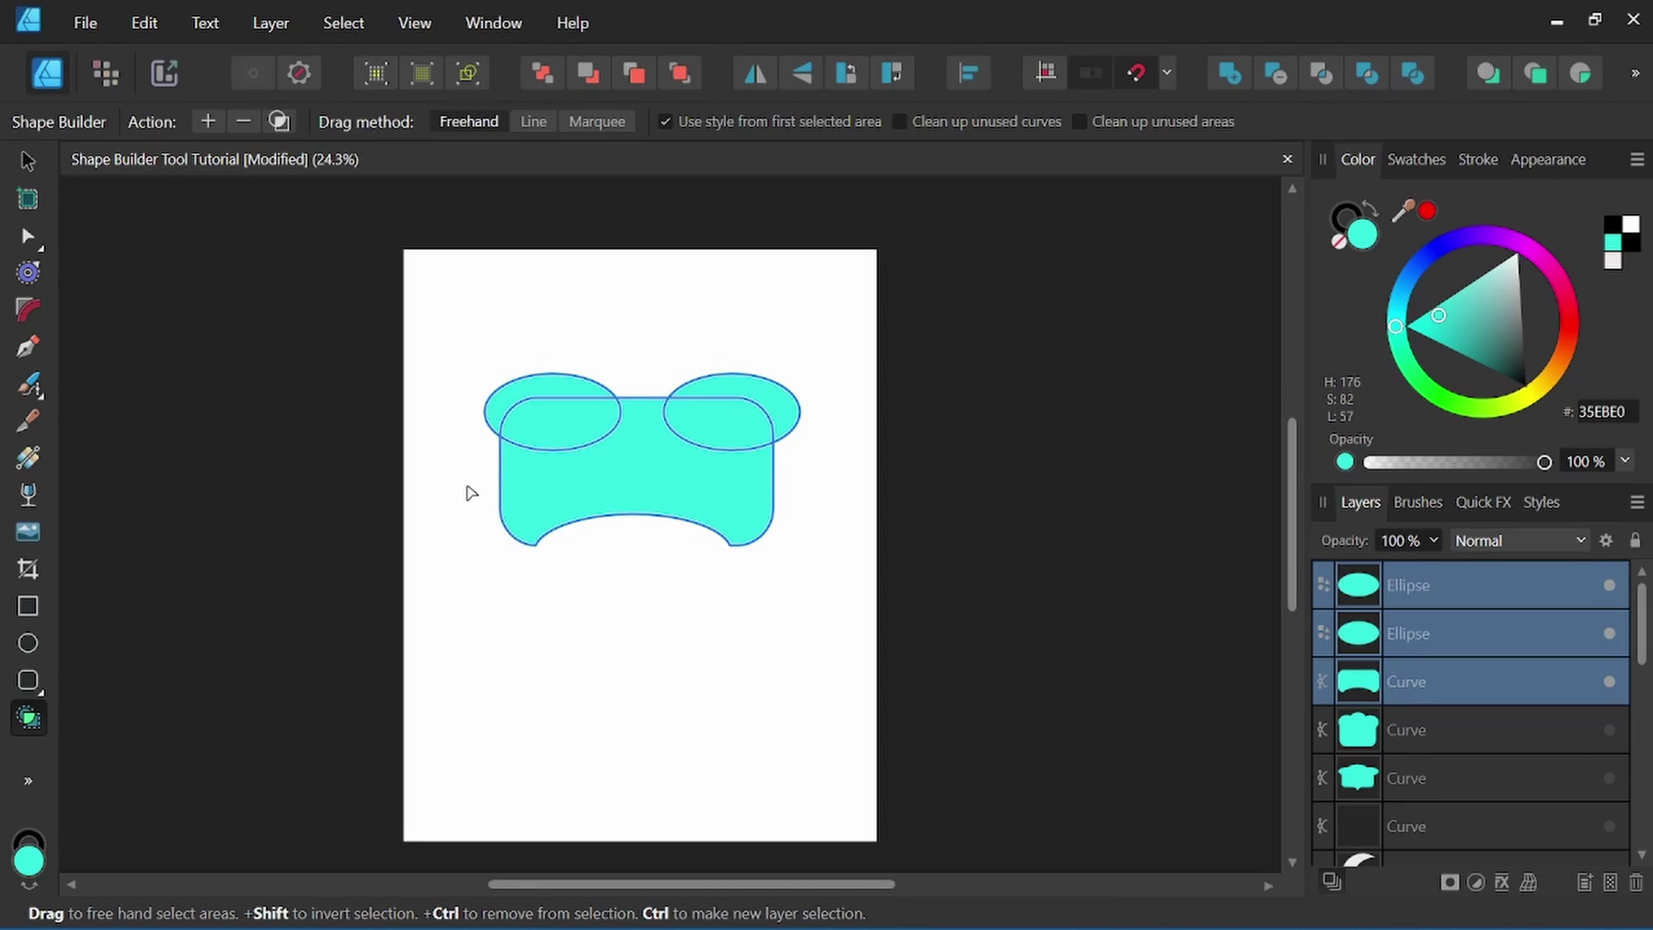
Select all the remaining areas with a freehand stroke and add them into one shape.
{"action": "mouse_move", "coordinate": [466, 493]}
{"action": "left_mouse_down"}
{"action": "mouse_move", "coordinate": [508, 400]}
{"action": "mouse_move", "coordinate": [558, 420]}
{"action": "mouse_move", "coordinate": [776, 392]}
{"action": "mouse_move", "coordinate": [864, 478]}
{"action": "left_mouse_up"}
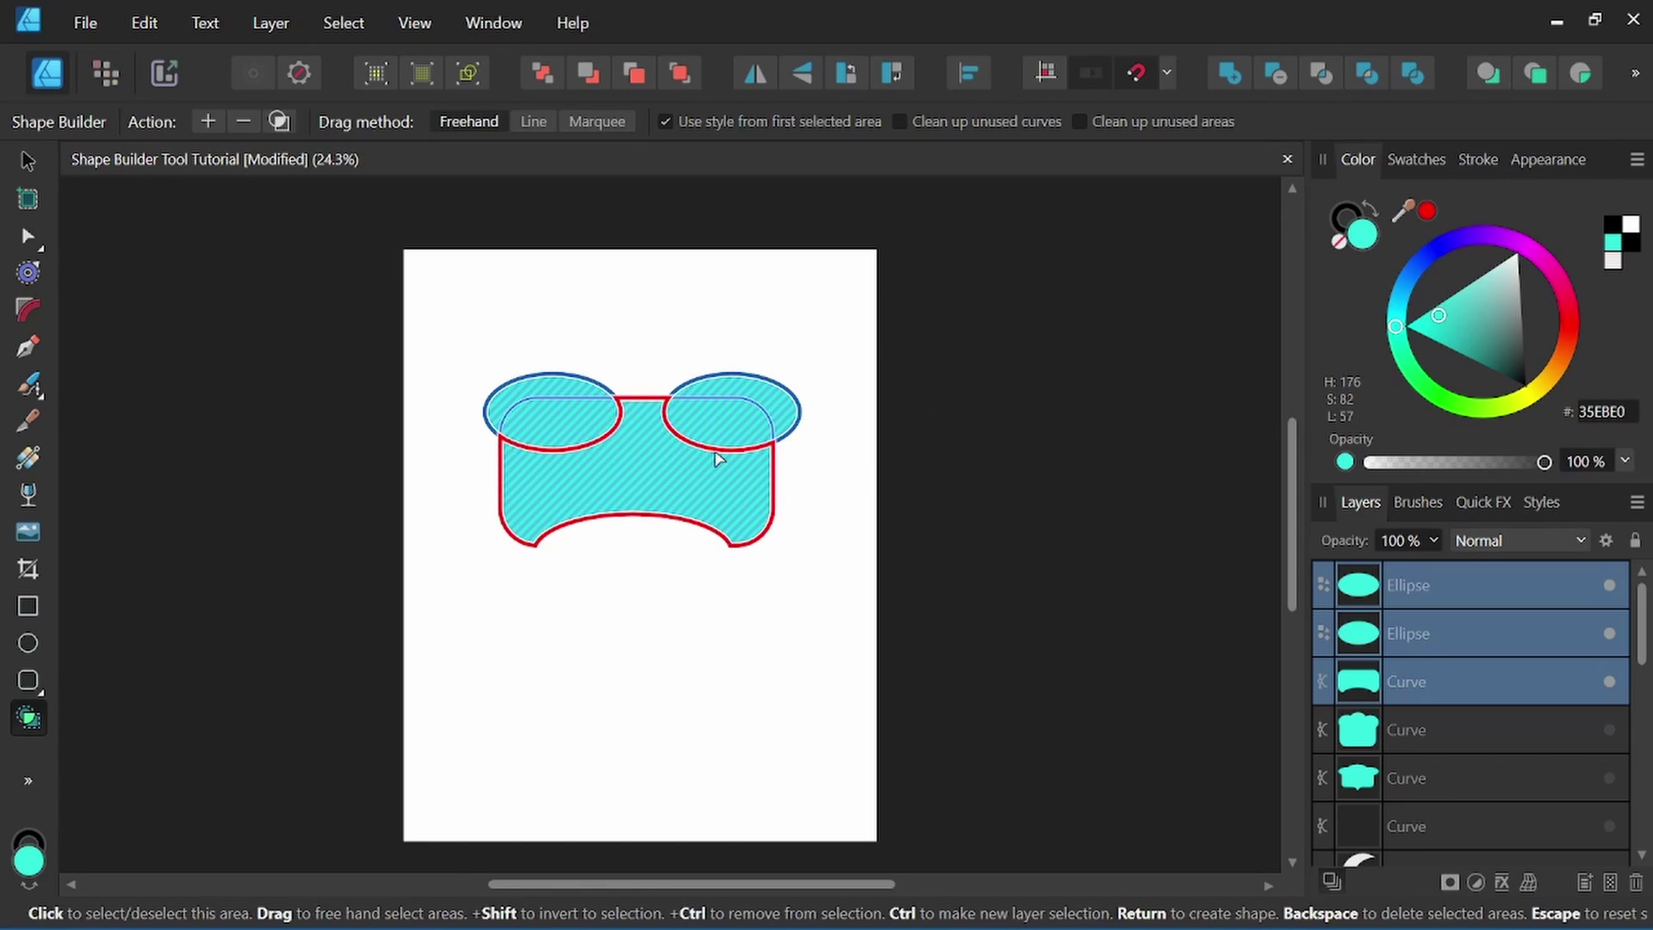
{"action": "left_click", "coordinate": [207, 123]}
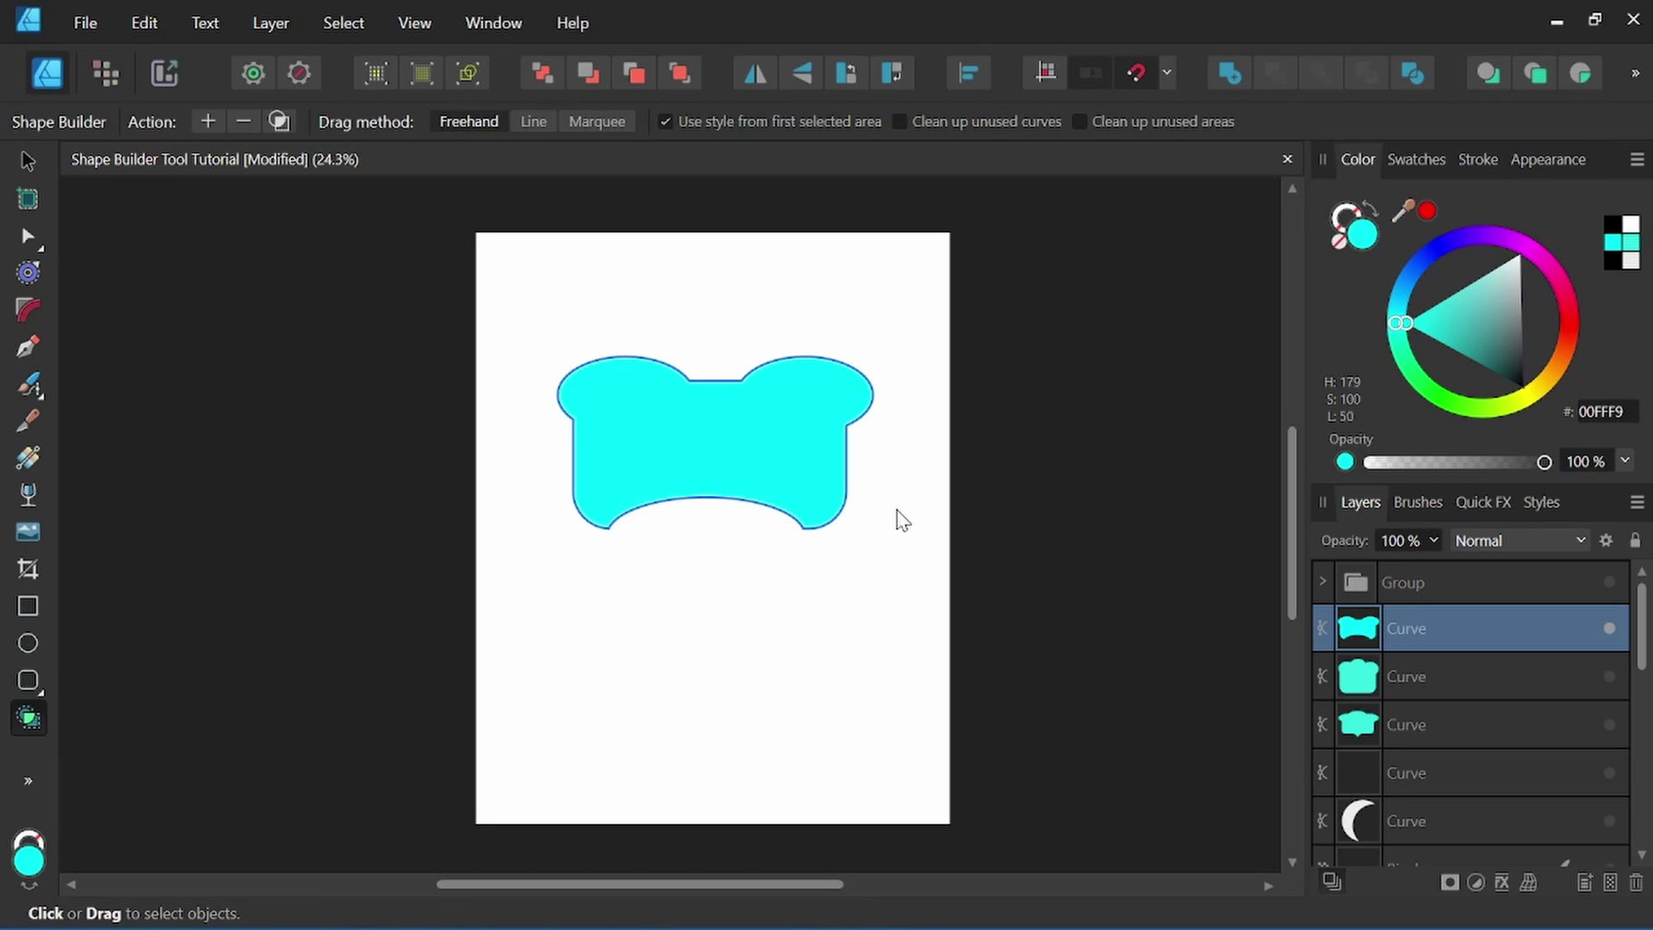
{"action": "key", "text": "slash"}
Undo the merge and the subtraction back to the three separate ellipses and the rounded rectangle.
{"action": "key", "text": "ctrl+z"}
{"action": "key", "text": "ctrl+z"}
{"action": "key", "text": "ctrl+z"}
{"action": "key", "text": "ctrl+z"}
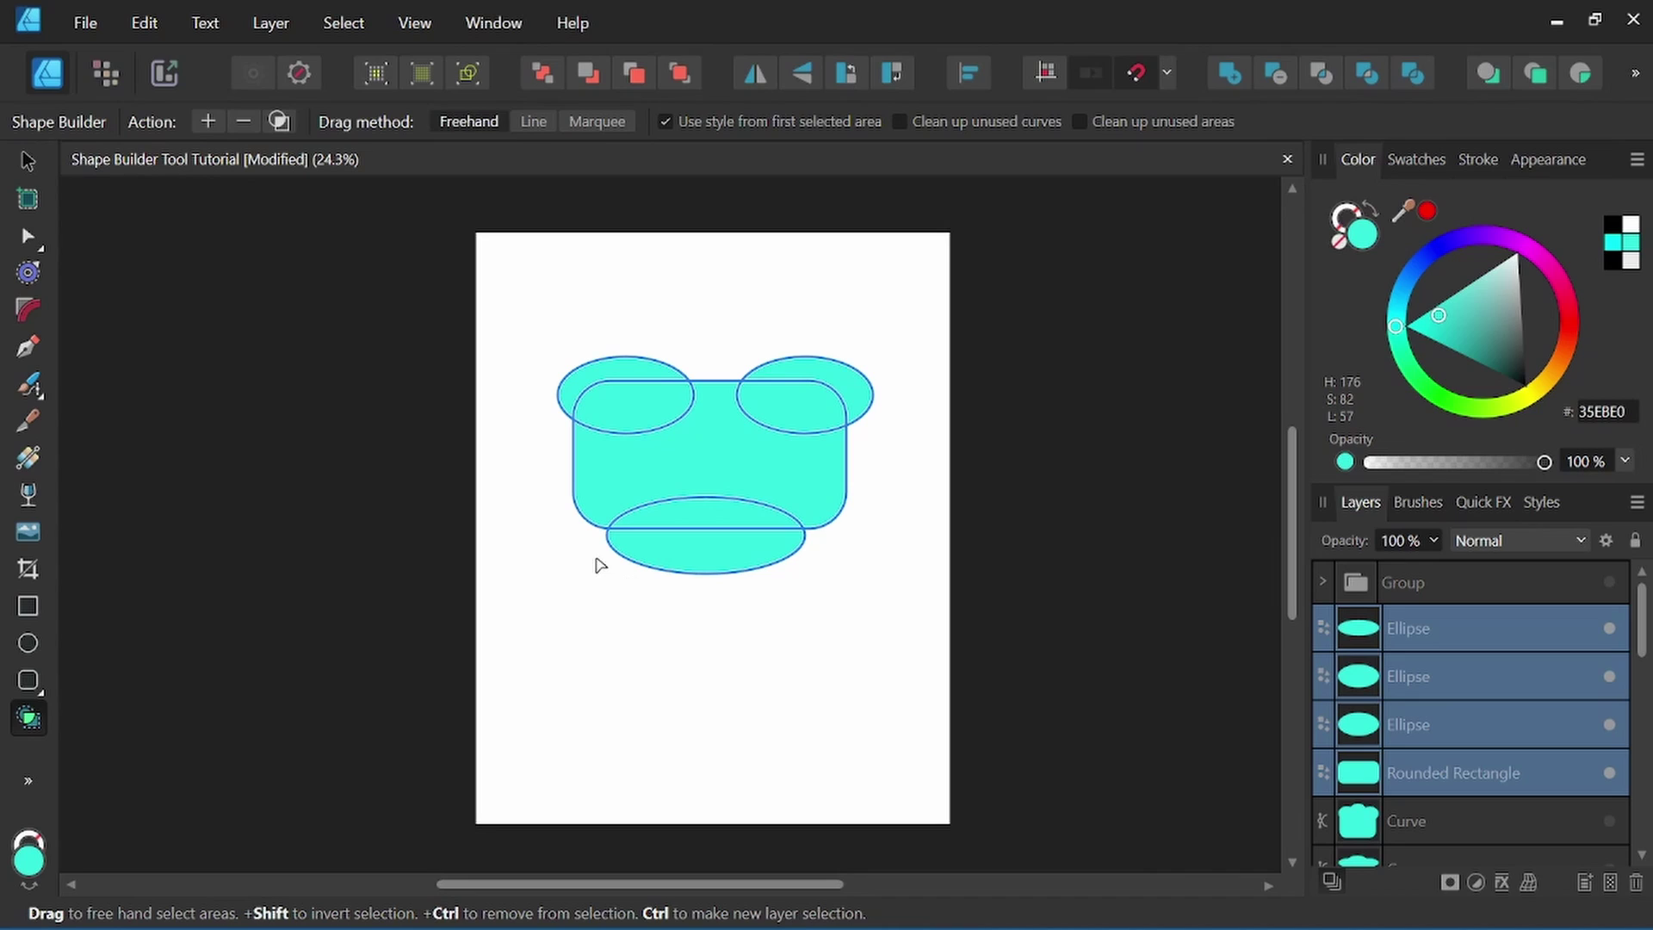
Select all areas with a freehand stroke and create a separate new shape from them, keeping the original shapes.
{"action": "mouse_move", "coordinate": [532, 487]}
{"action": "left_mouse_down"}
{"action": "mouse_move", "coordinate": [556, 416]}
{"action": "mouse_move", "coordinate": [593, 377]}
{"action": "mouse_move", "coordinate": [633, 396]}
{"action": "mouse_move", "coordinate": [855, 382]}
{"action": "mouse_move", "coordinate": [895, 470]}
{"action": "mouse_move", "coordinate": [868, 536]}
{"action": "mouse_move", "coordinate": [770, 521]}
{"action": "mouse_move", "coordinate": [569, 555]}
{"action": "mouse_move", "coordinate": [548, 542]}
{"action": "mouse_move", "coordinate": [514, 562]}
{"action": "left_mouse_up"}
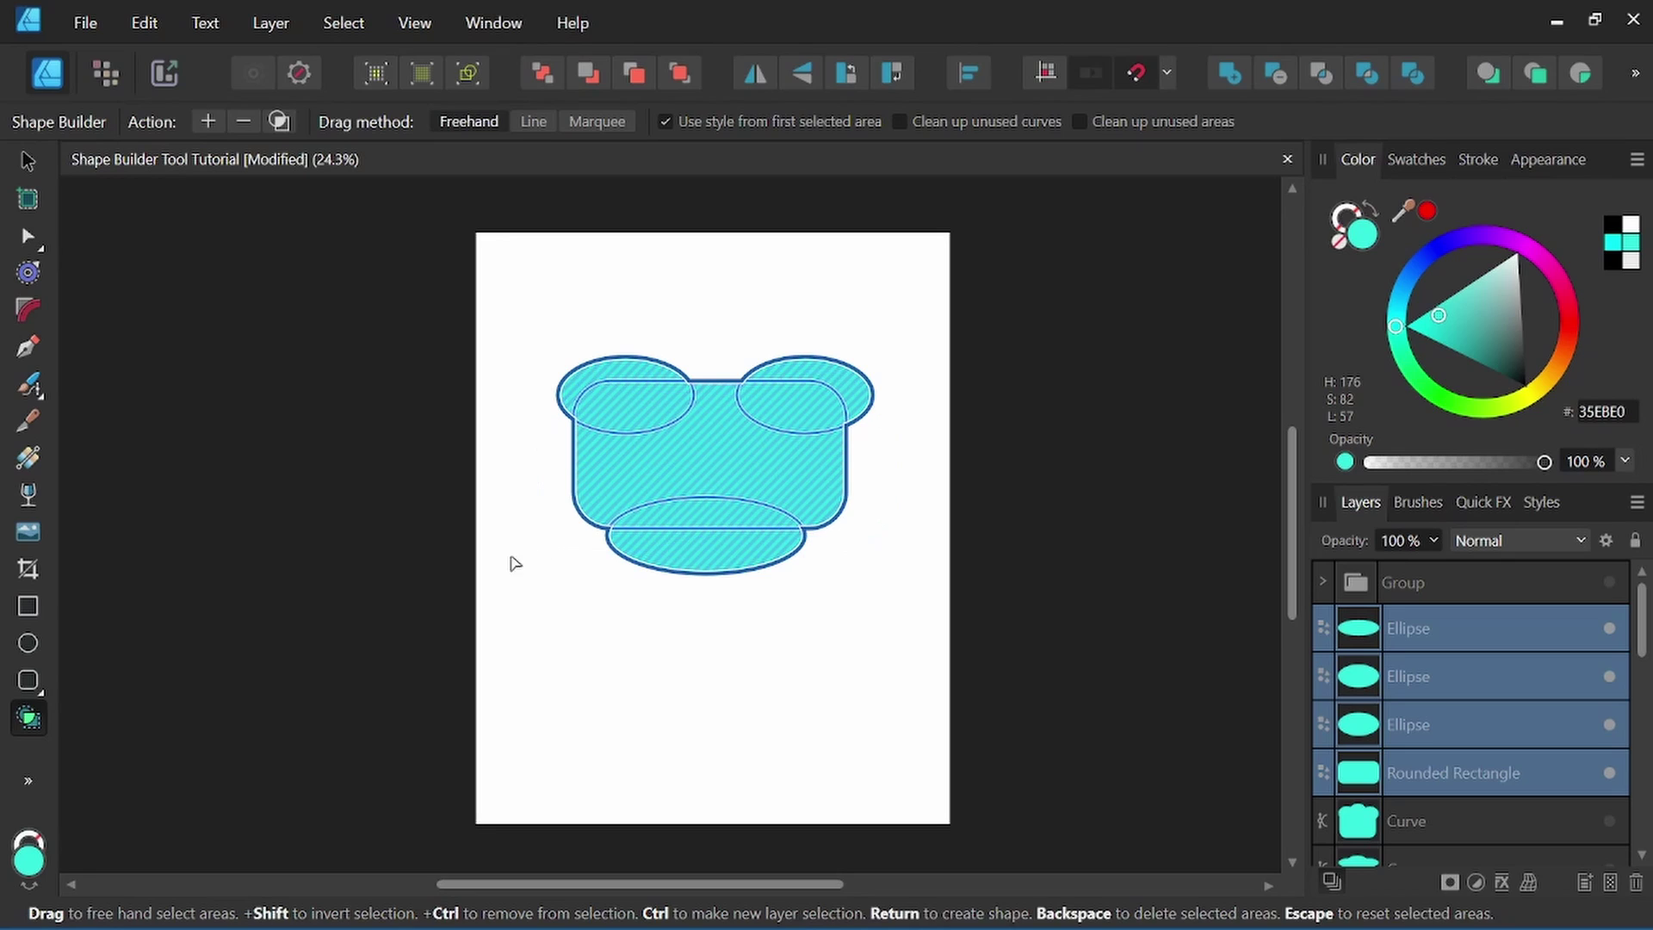
{"action": "left_click", "coordinate": [280, 122]}
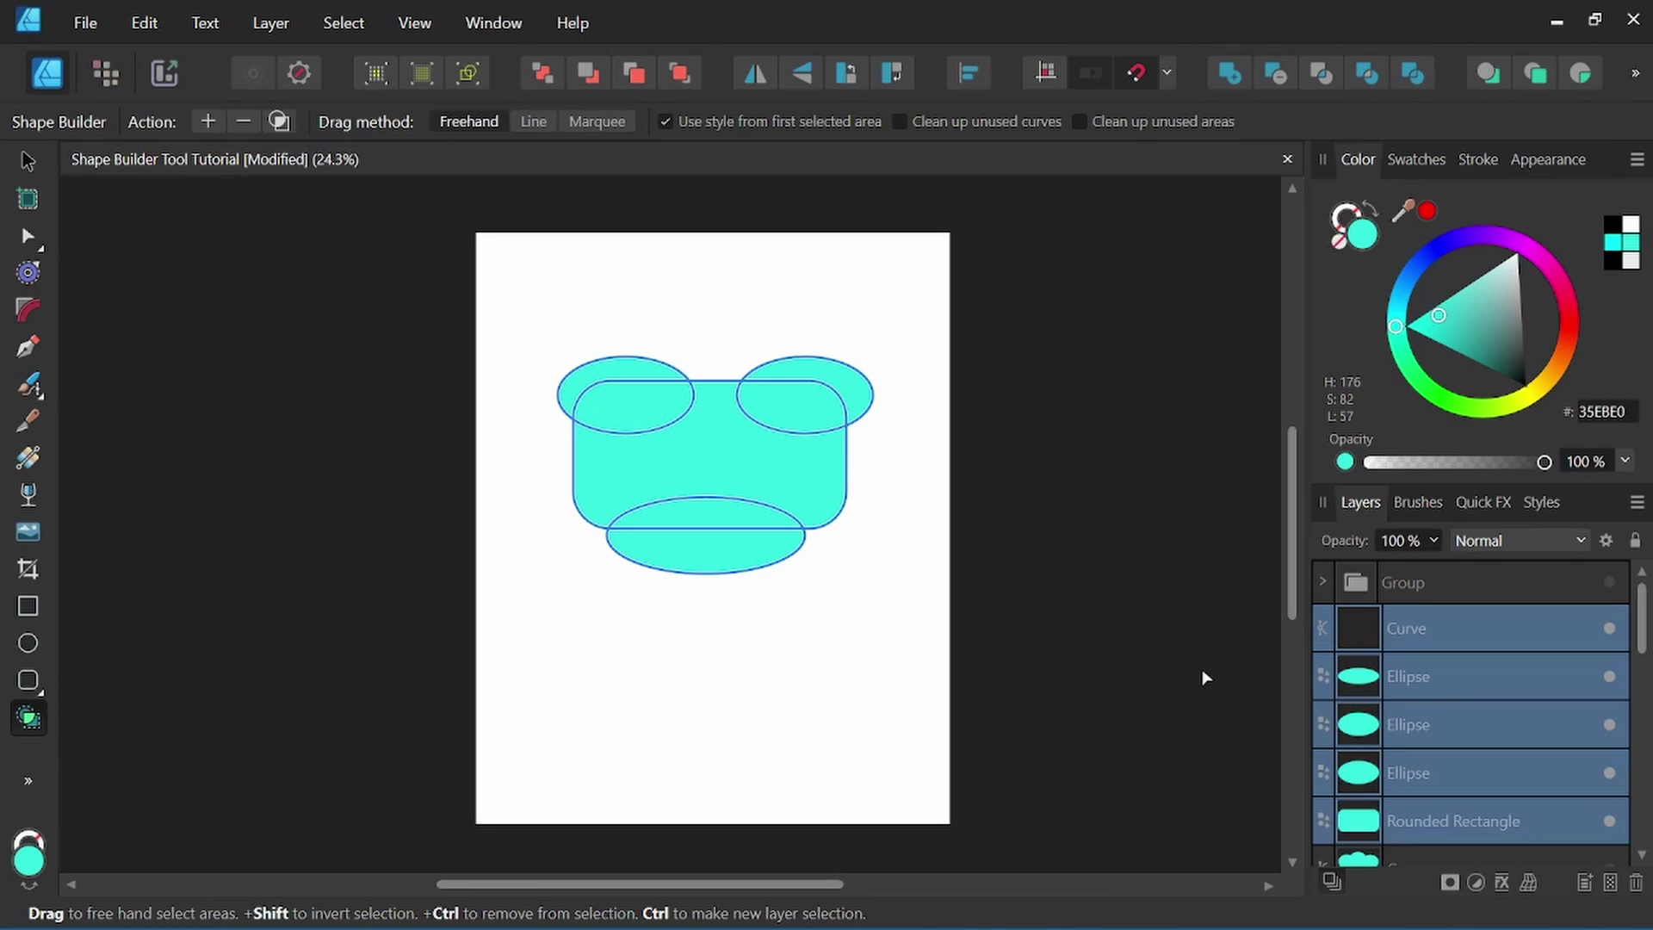
Move the newly created curve below the original shapes and fill it with cyan 00FFF9.
{"action": "left_click", "coordinate": [29, 155]}
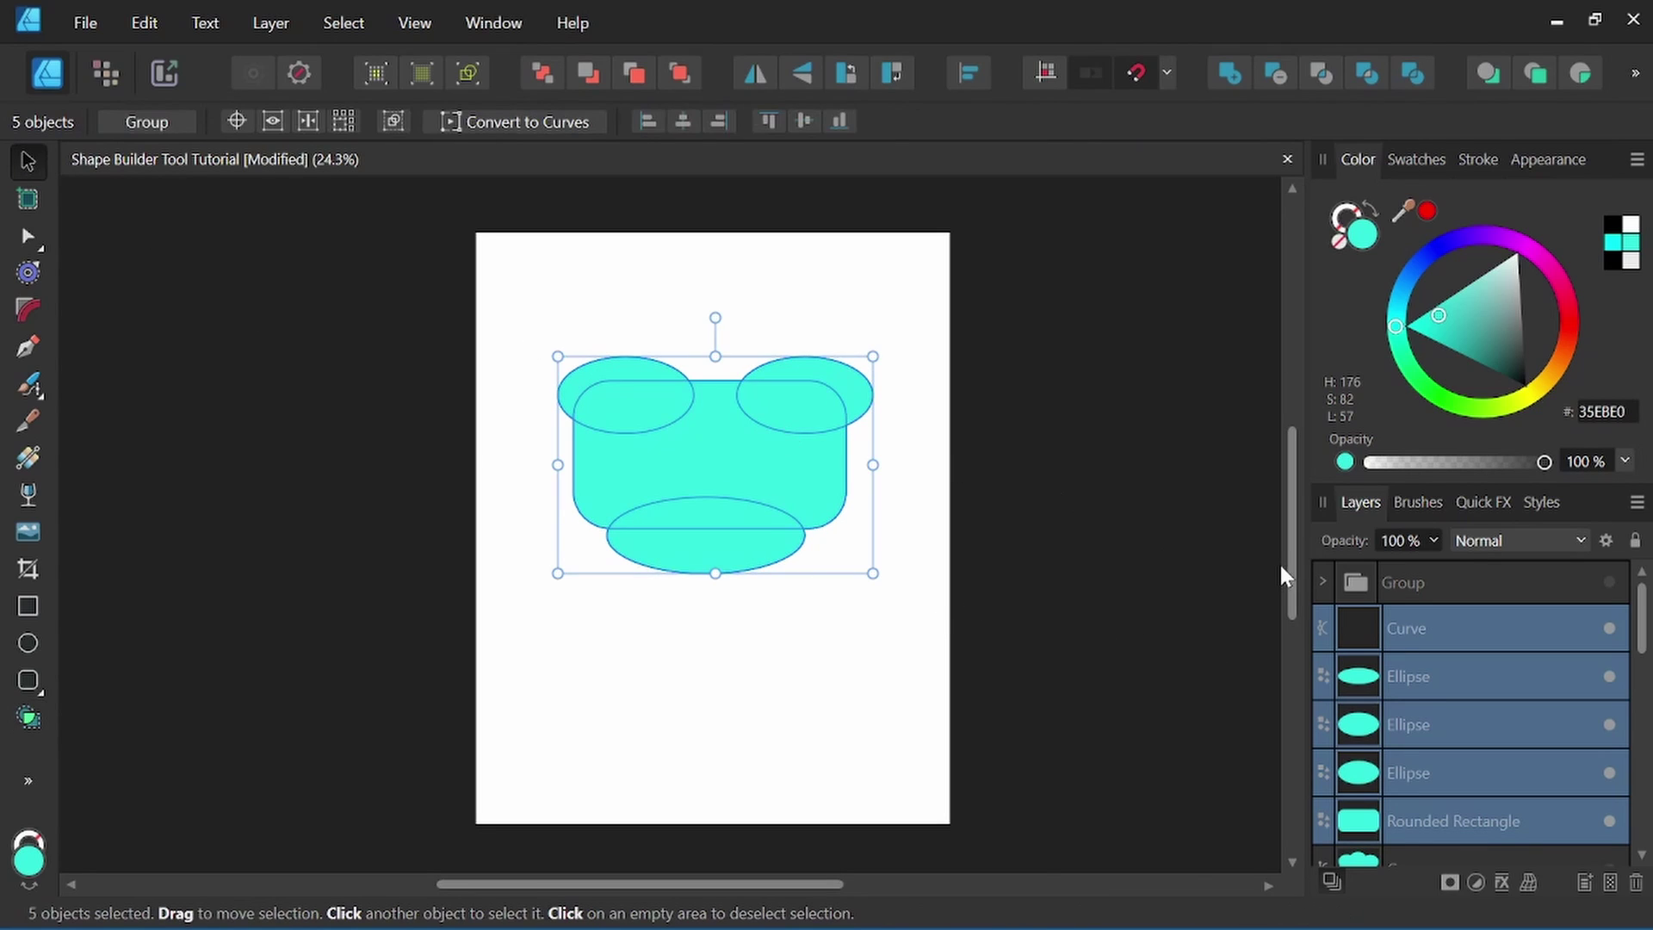
{"action": "left_click", "coordinate": [1279, 561]}
{"action": "left_click", "coordinate": [1490, 627]}
{"action": "left_click_drag", "start_coordinate": [729, 466], "coordinate": [732, 684]}
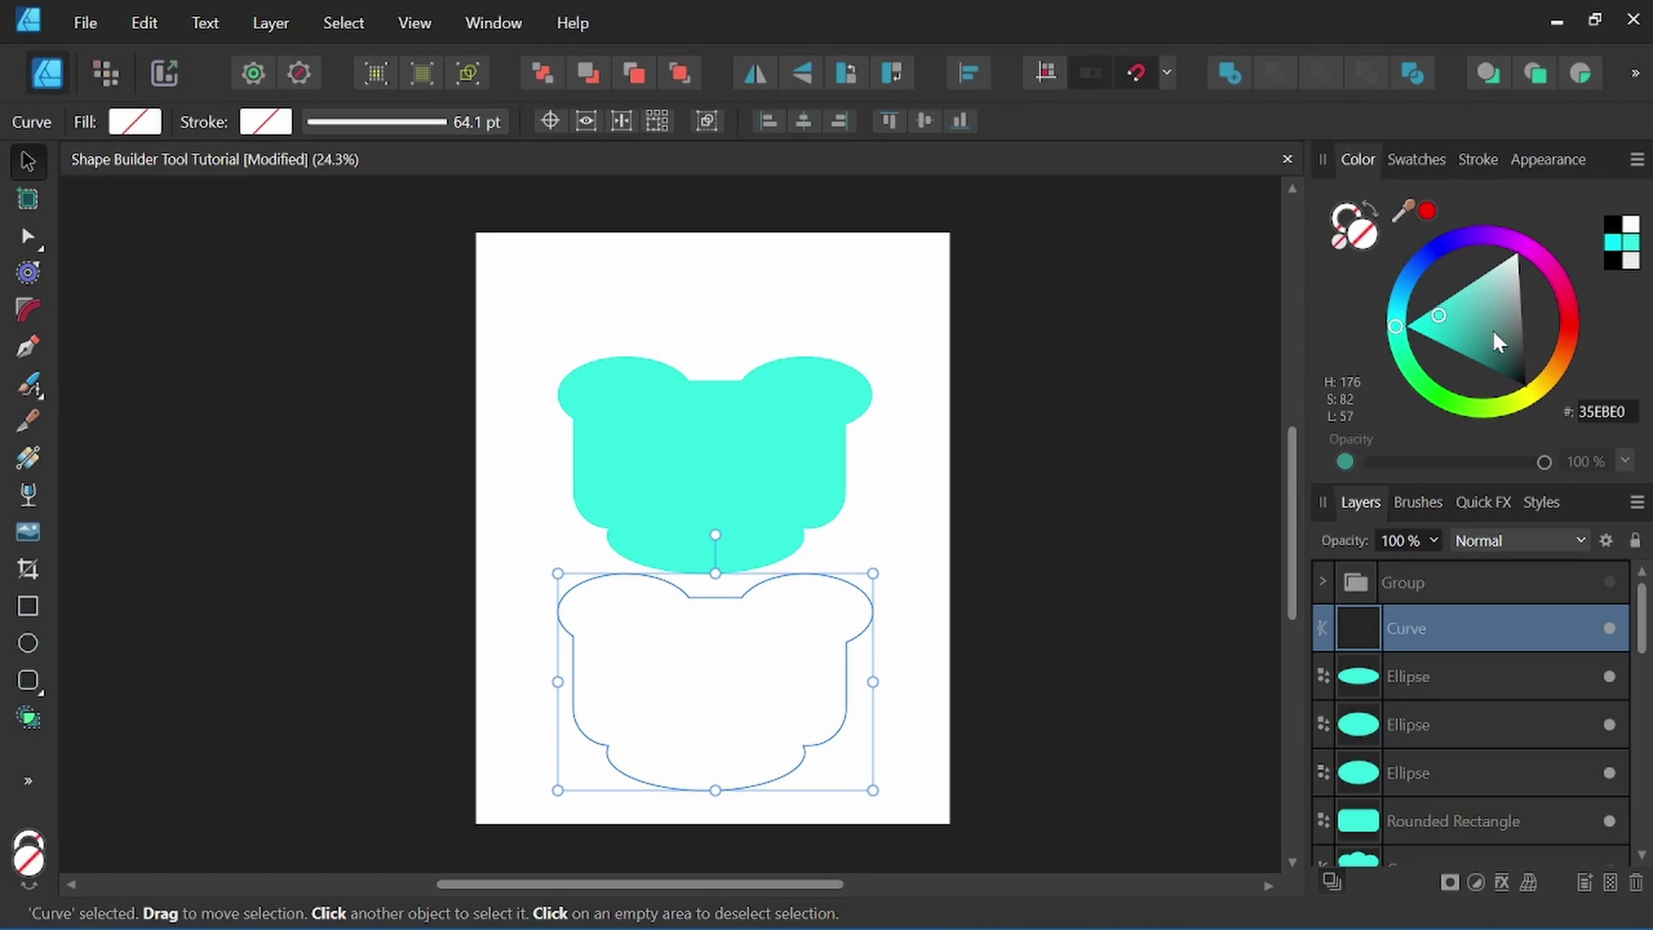
{"action": "left_click", "coordinate": [1618, 249]}
{"action": "left_click", "coordinate": [964, 497]}
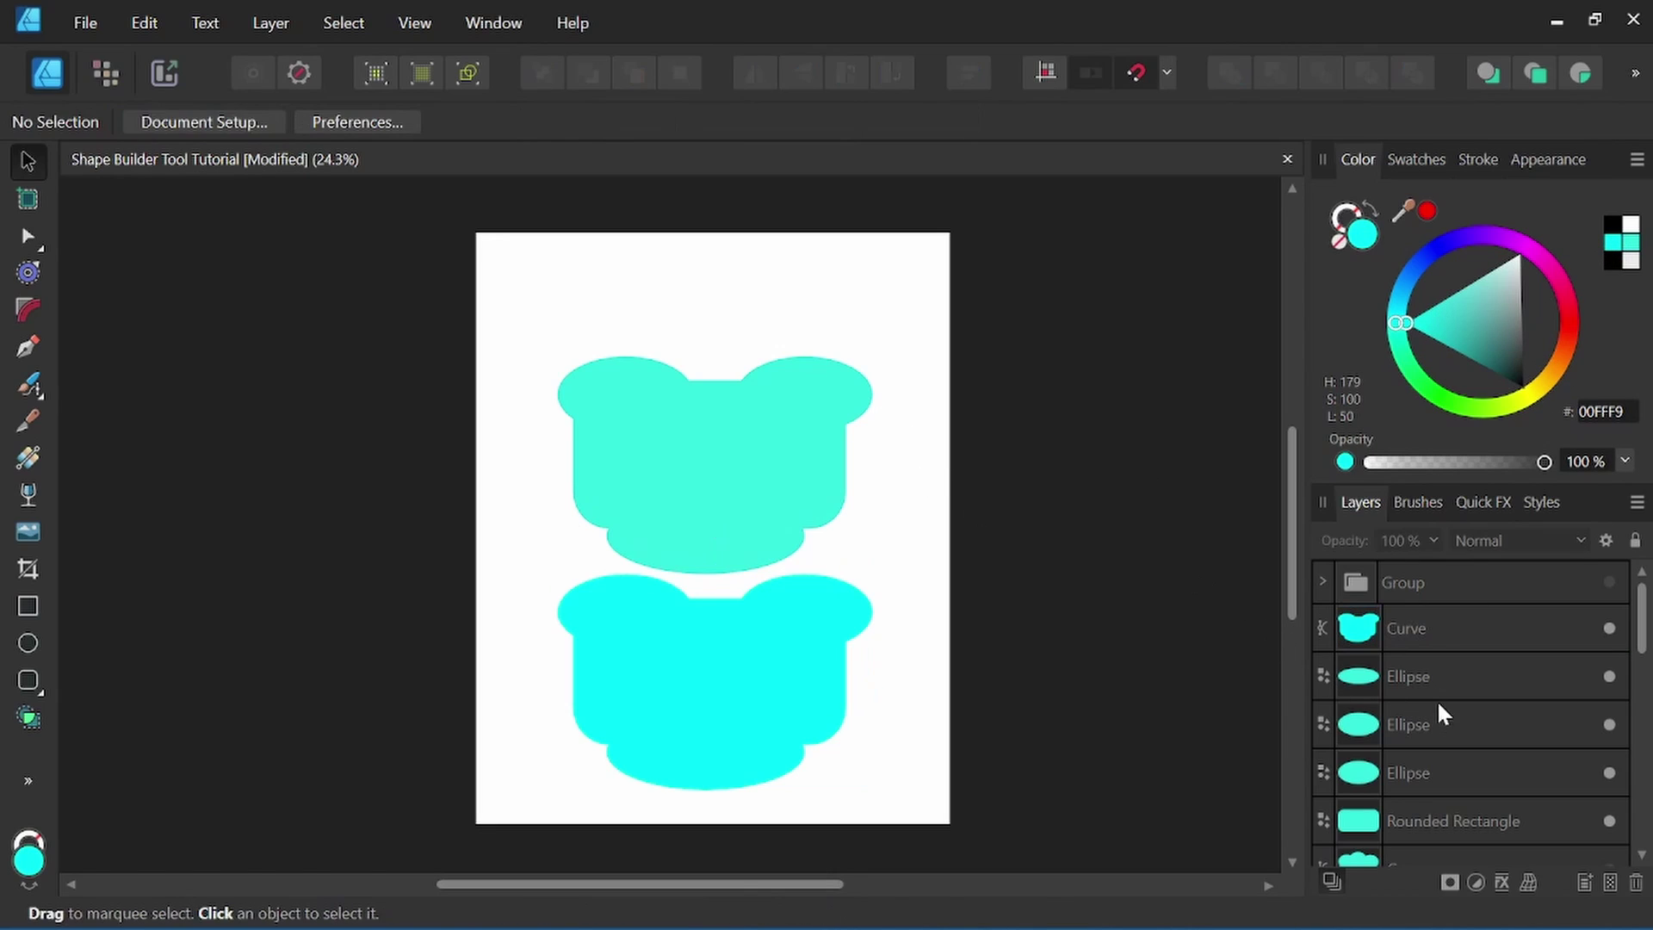
Select the three original ellipses and the rounded rectangle to check that they are still separate objects.
{"action": "left_click", "coordinate": [1433, 696]}
{"action": "left_click", "coordinate": [1444, 815], "text": "shift"}
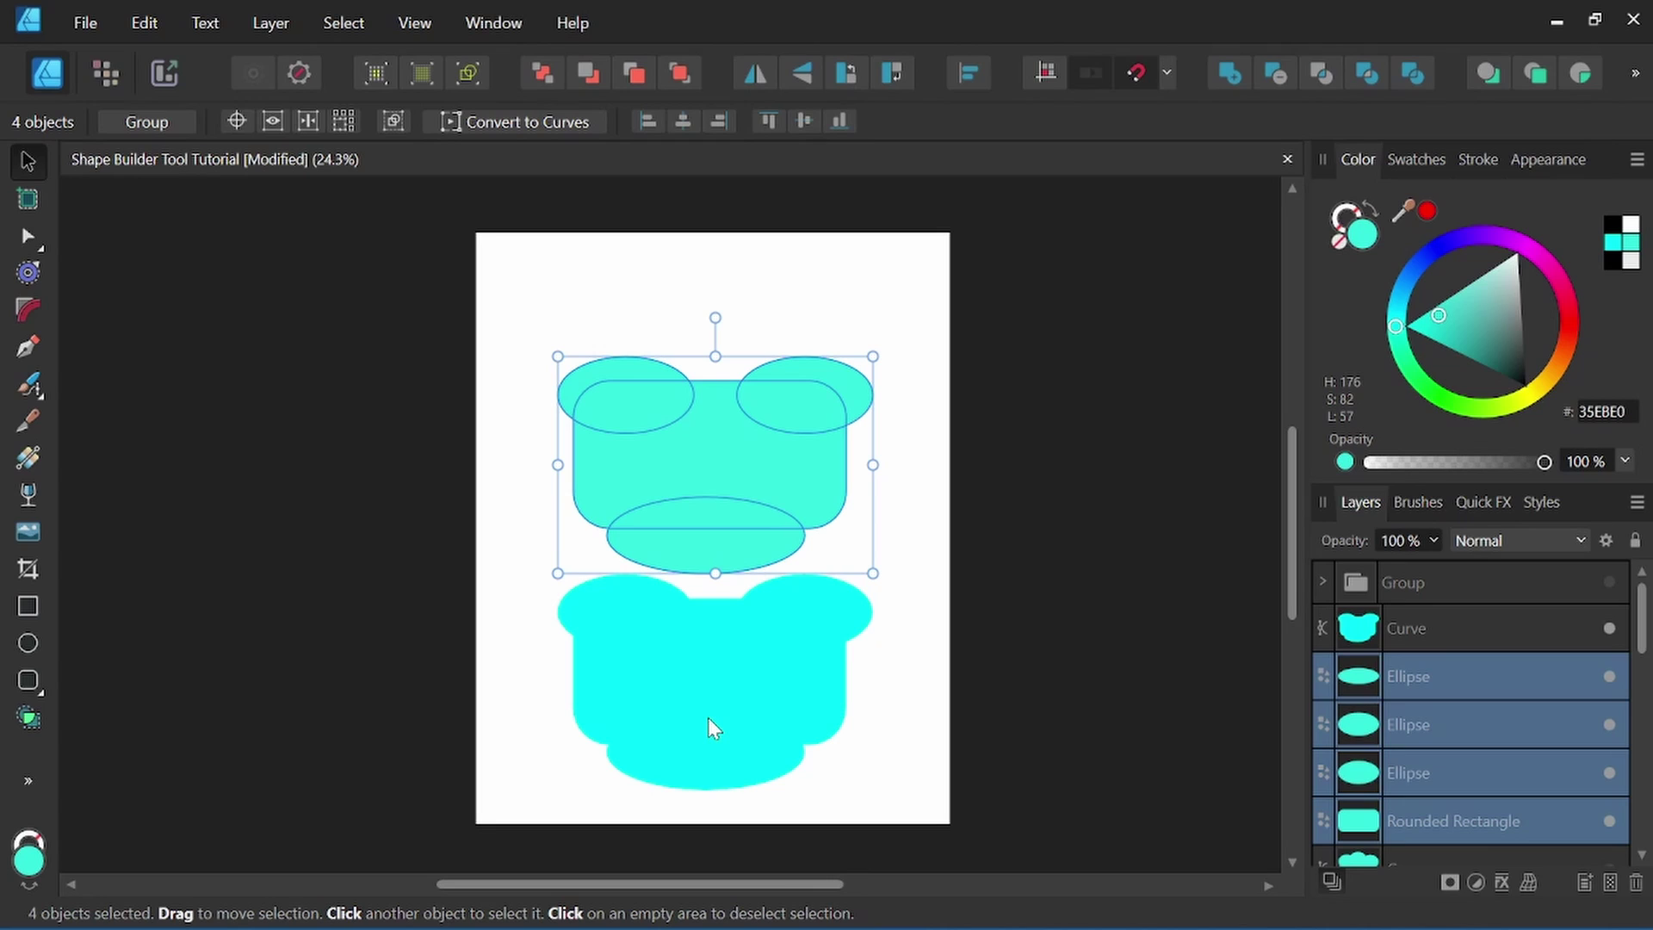
{"action": "key", "text": "x"}
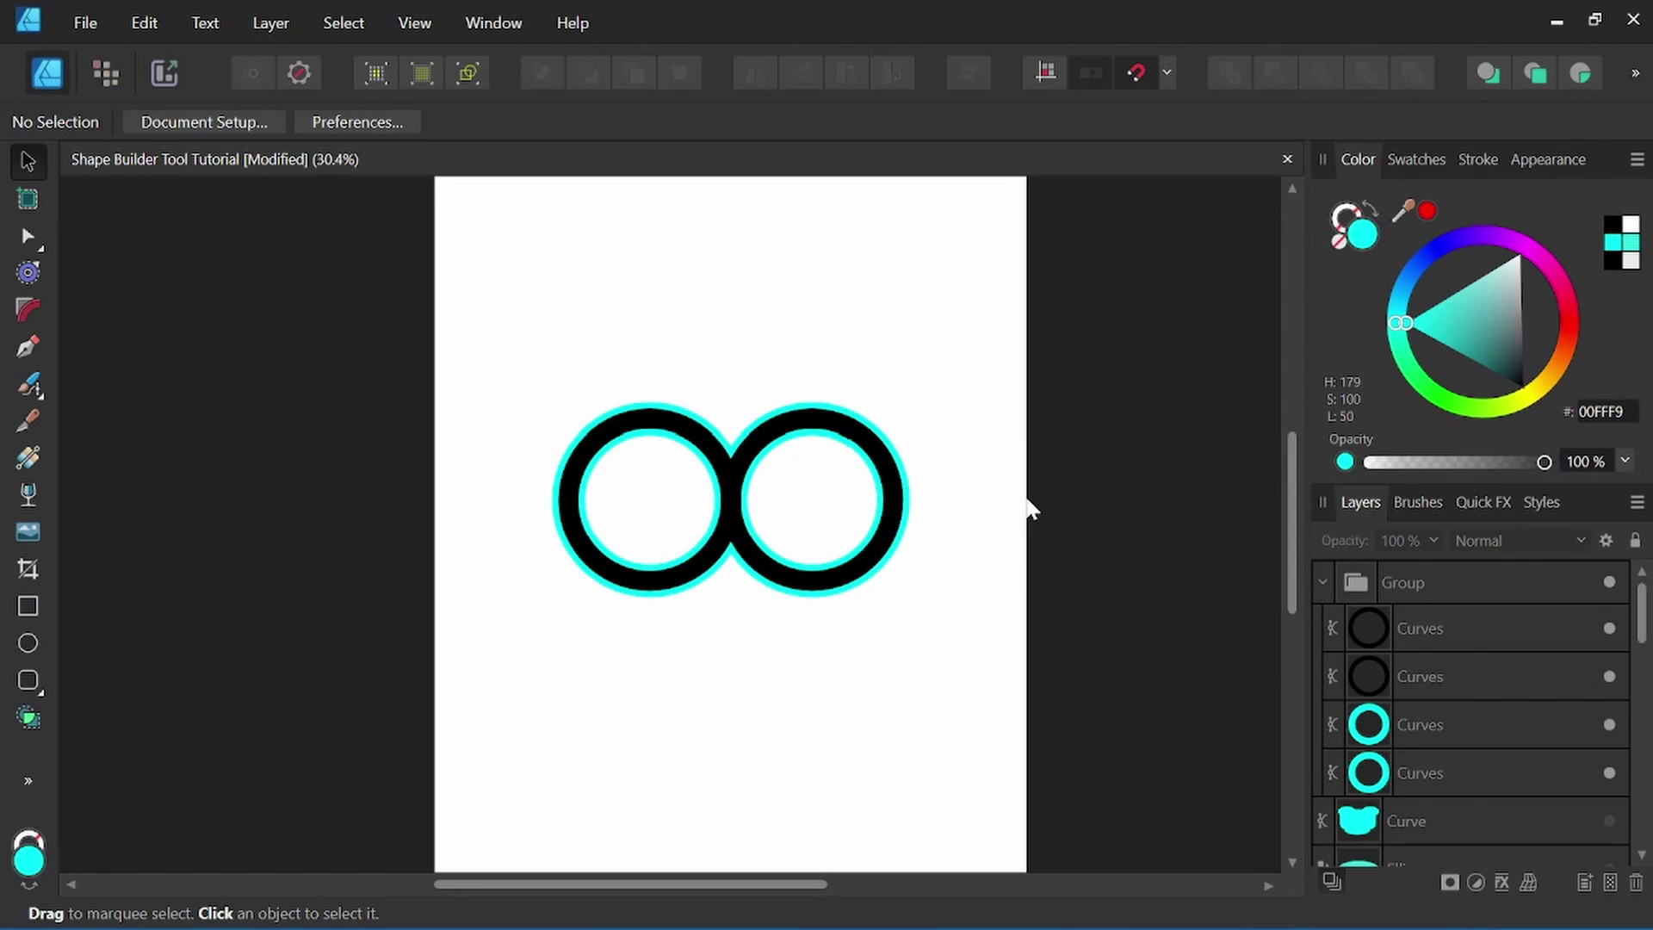
Select all four overlapping ring curves inside the group, both black and both cyan.
{"action": "left_click", "coordinate": [896, 485]}
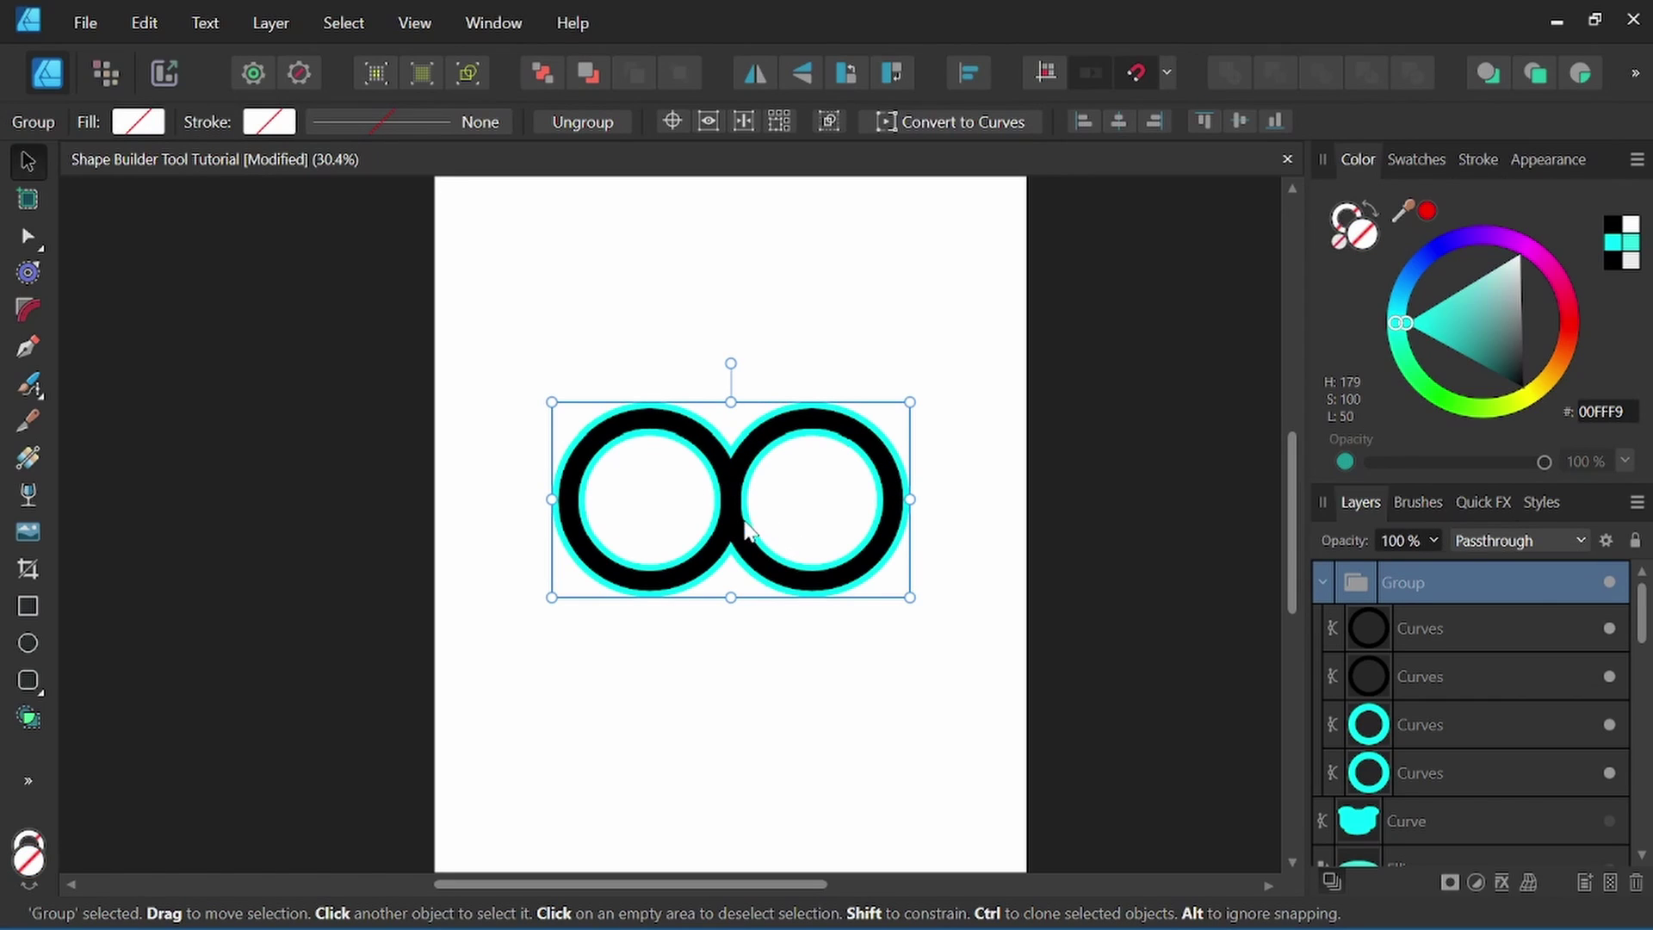
{"action": "left_click", "coordinate": [1440, 728]}
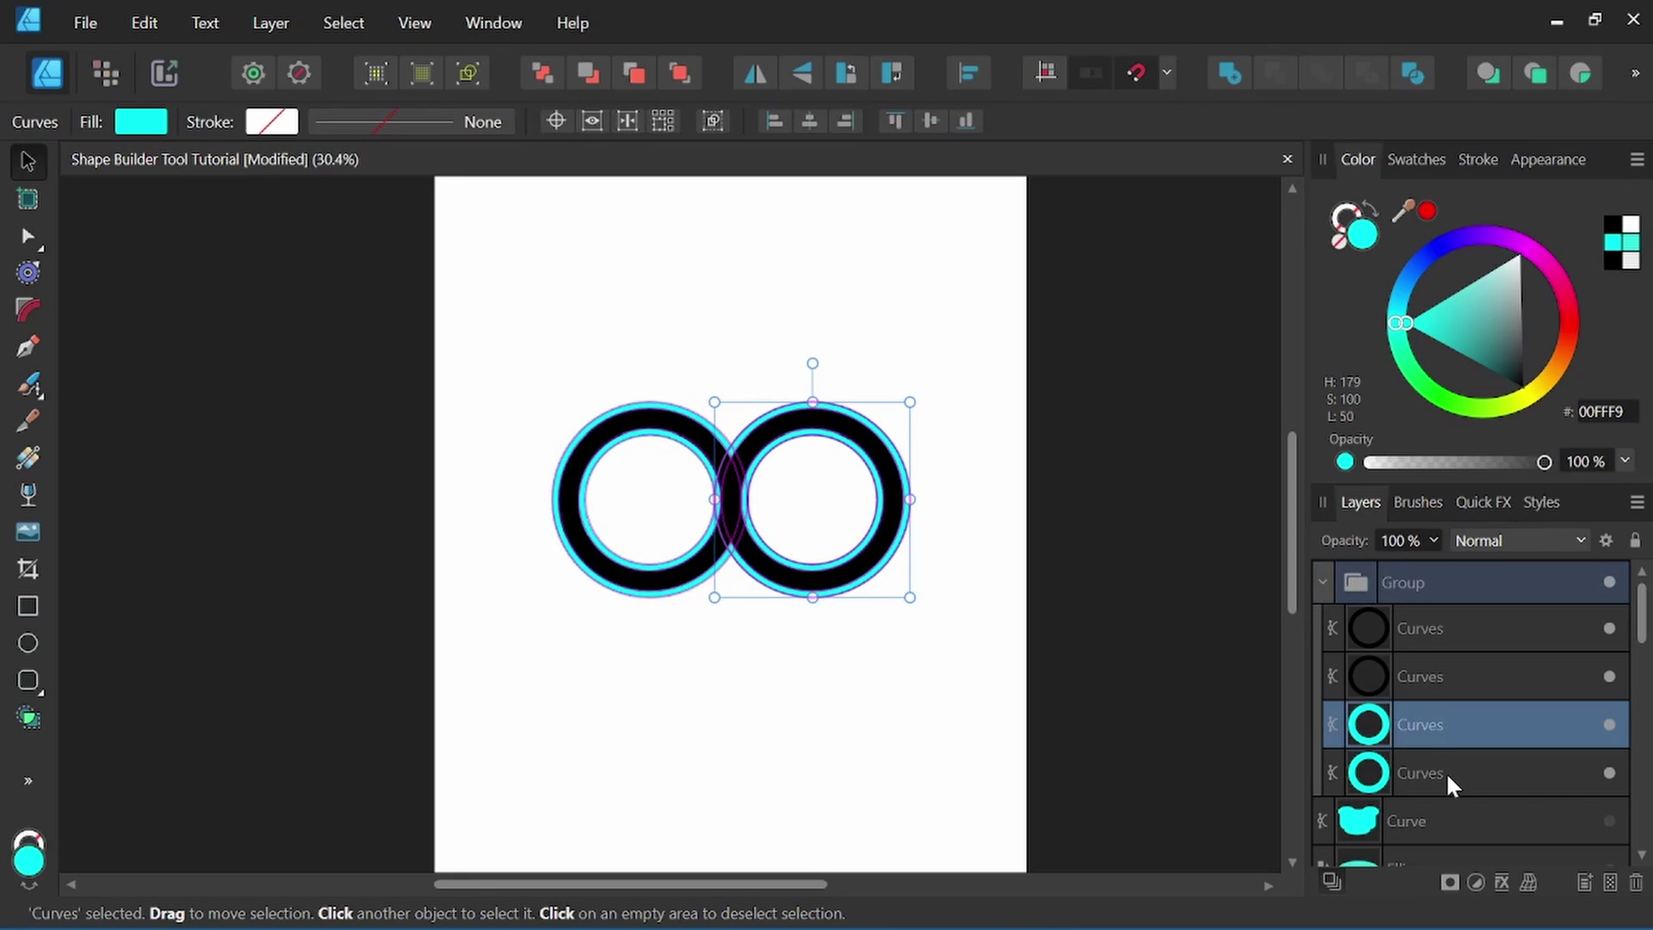
{"action": "left_click", "coordinate": [1445, 772]}
{"action": "left_click", "coordinate": [1453, 727]}
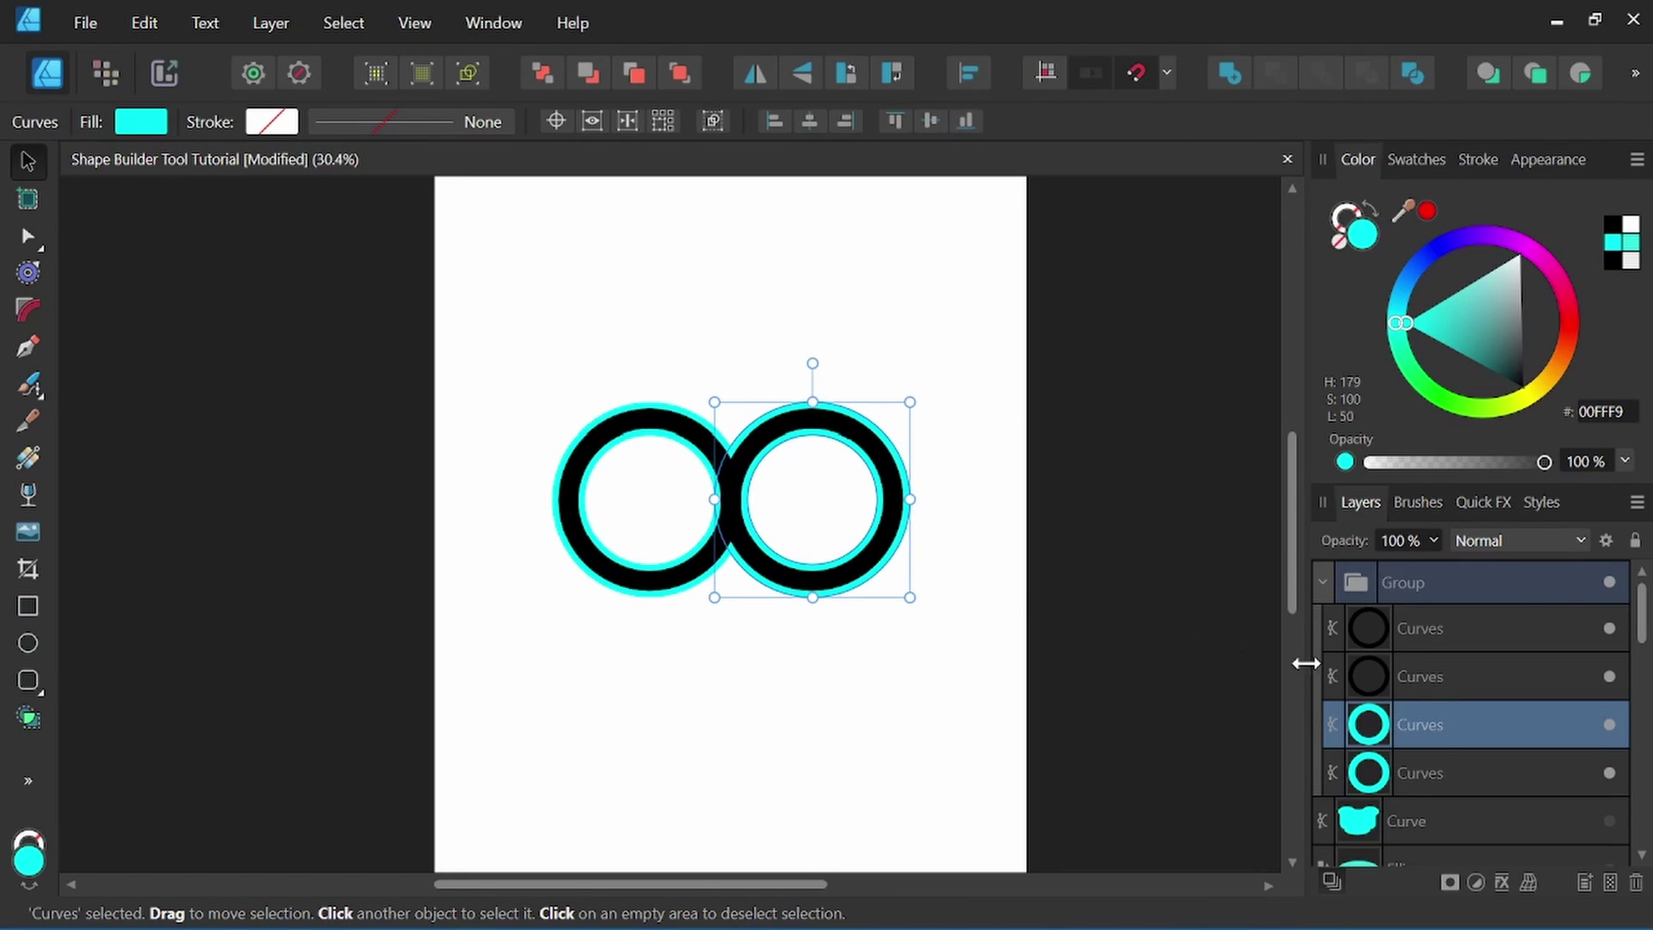
{"action": "left_click", "coordinate": [1416, 629]}
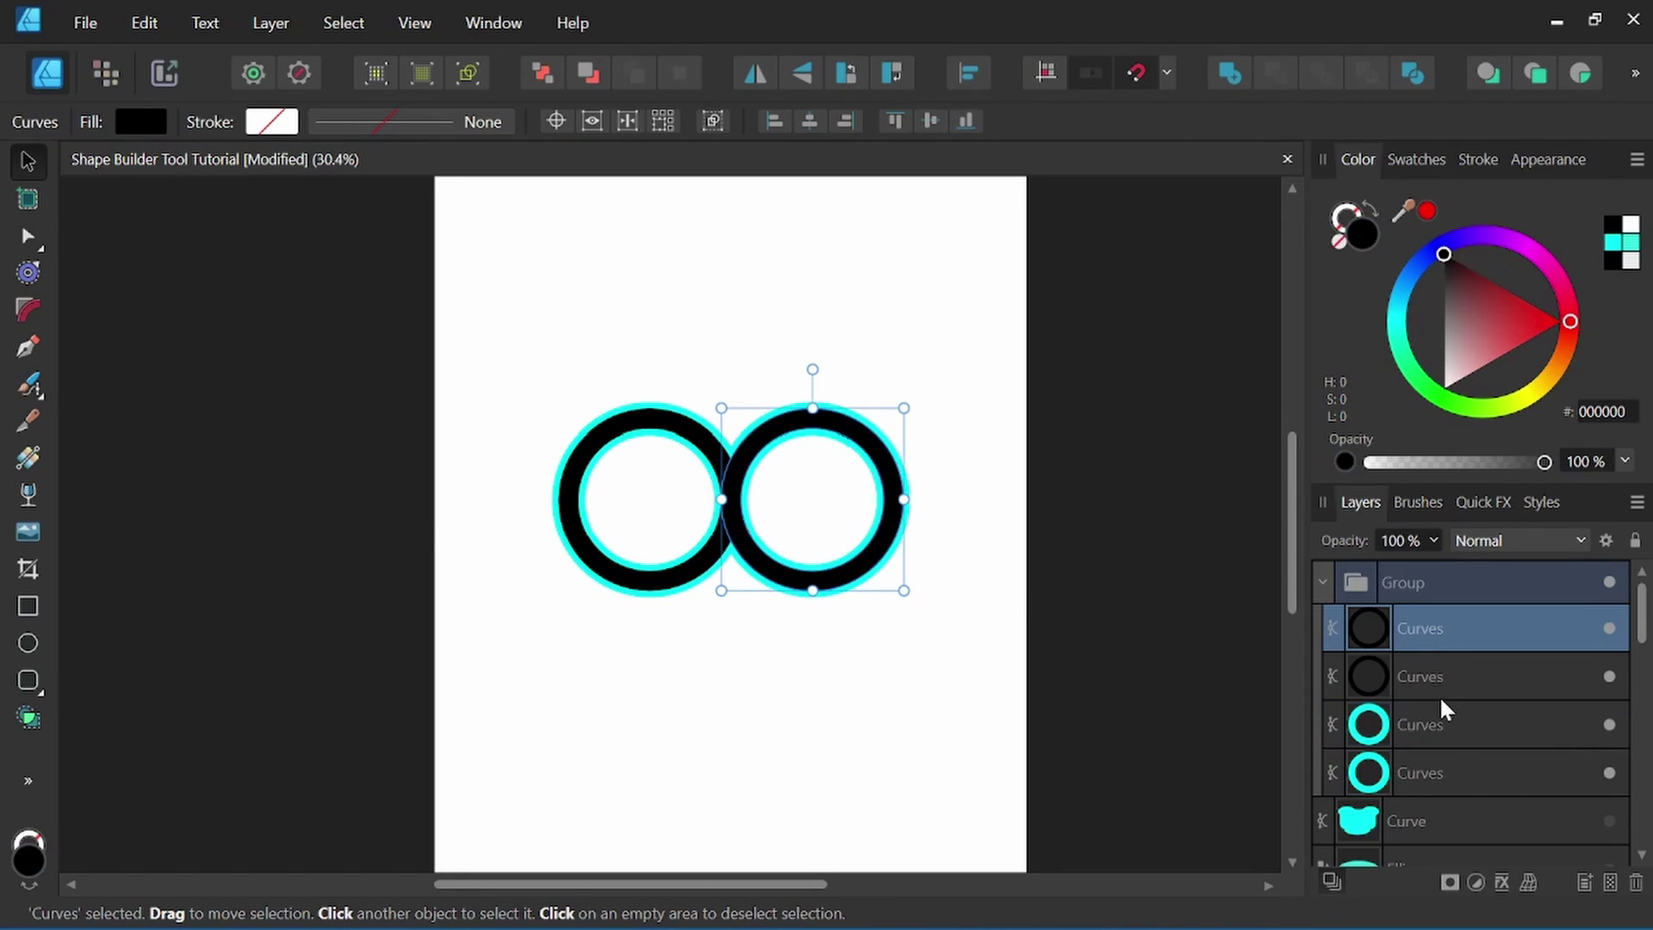
{"action": "left_click", "coordinate": [1454, 773], "text": "shift"}
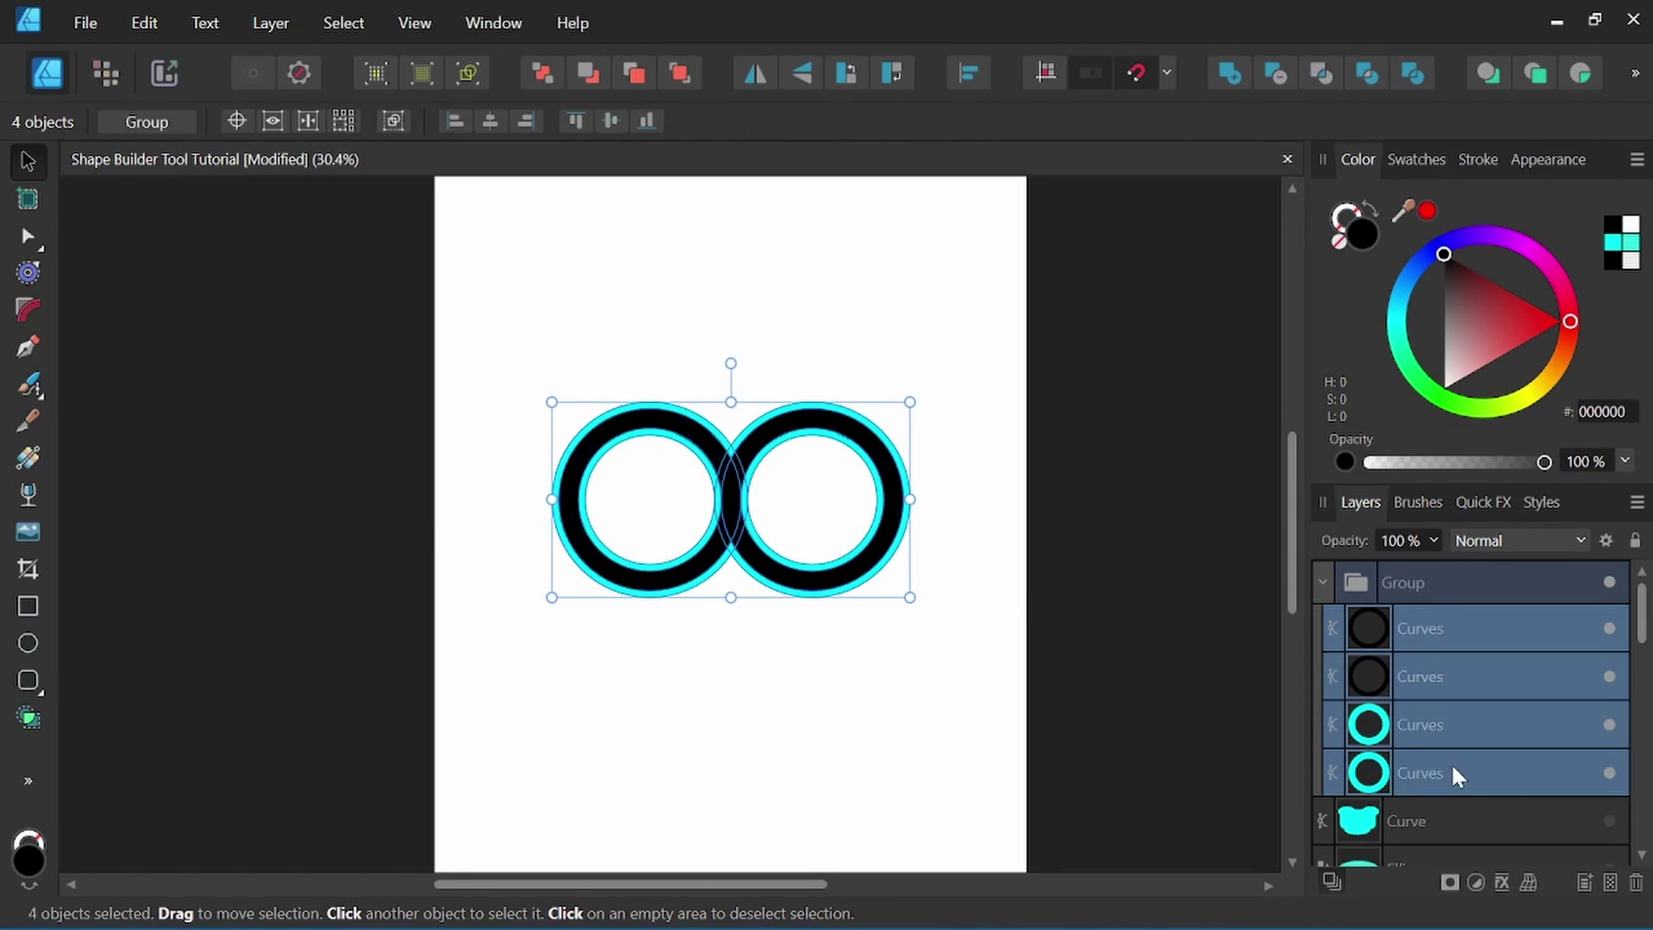
With the Shape Builder, select the black areas along an S-shaped path through the overlap and merge them into one interlocking ring shape.
{"action": "left_click", "coordinate": [28, 718]}
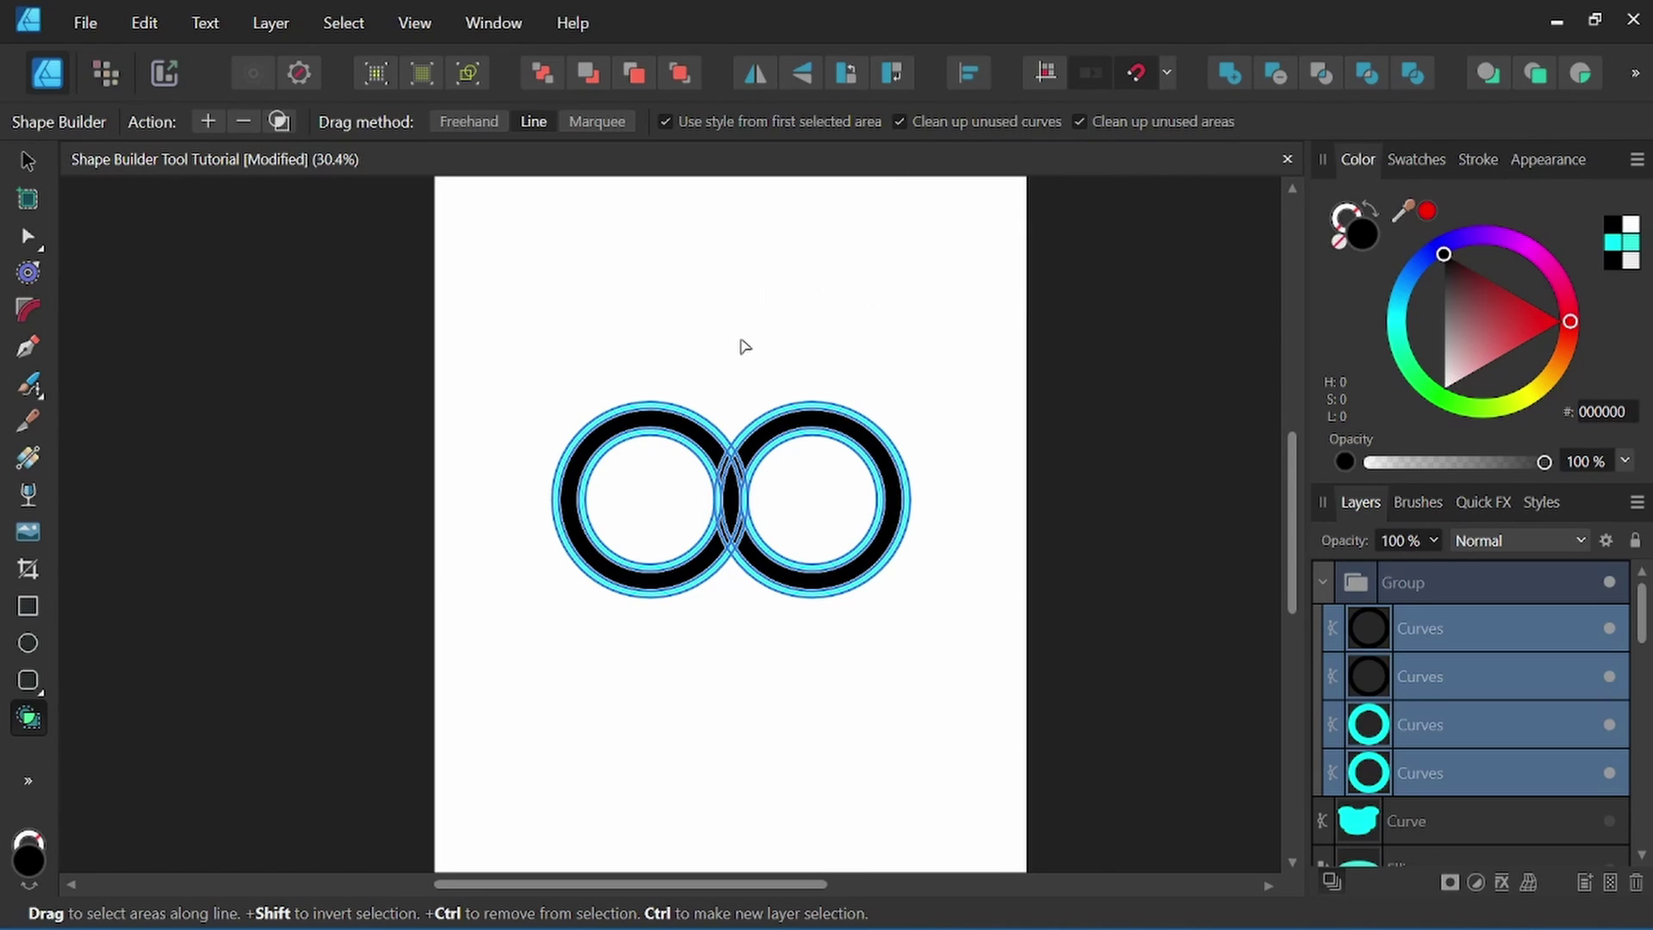
{"action": "scroll", "coordinate": [733, 345], "scroll_direction": "up", "scroll_amount": 2}
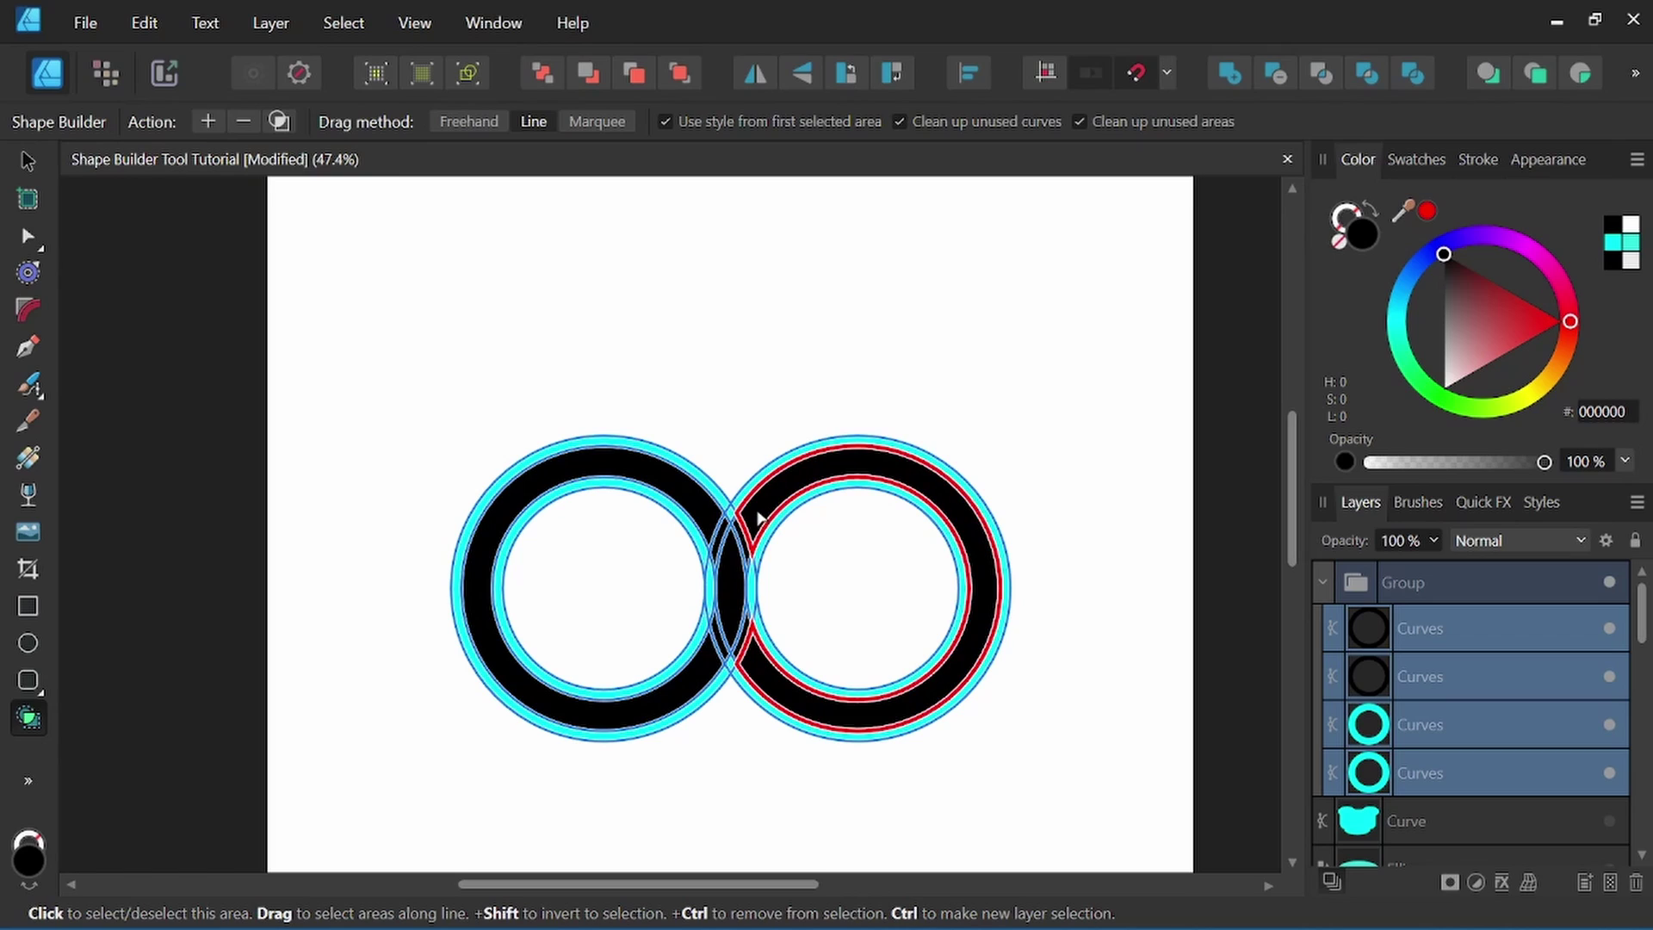
{"action": "left_click_drag", "start_coordinate": [752, 515], "coordinate": [713, 668]}
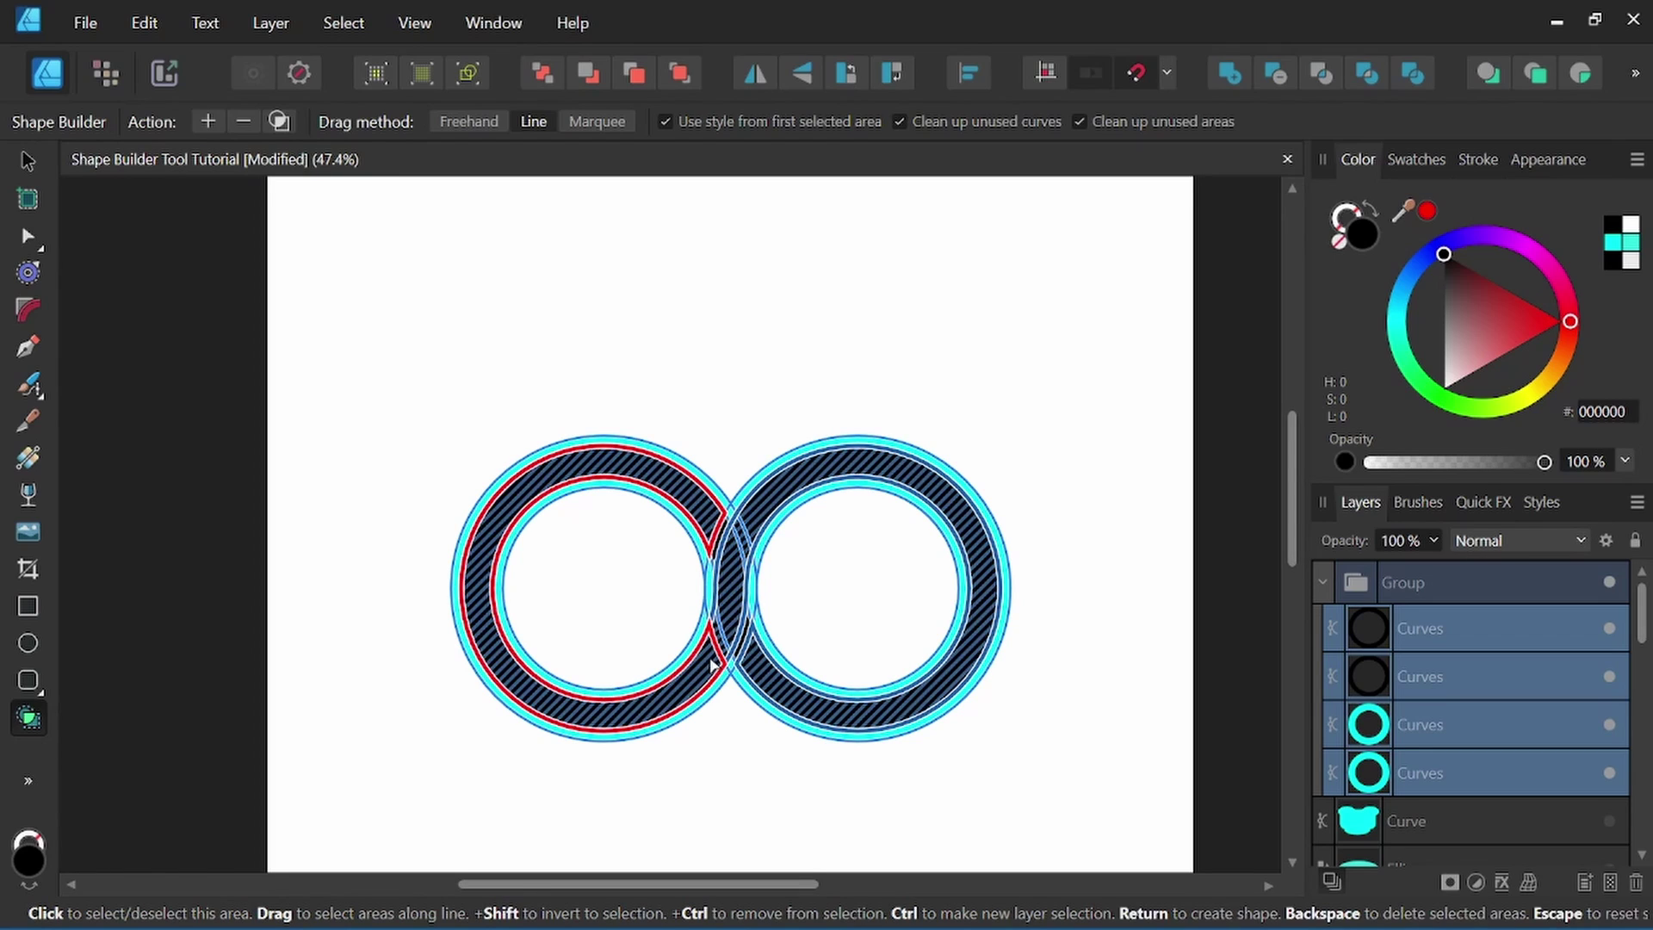
{"action": "left_click", "coordinate": [208, 123]}
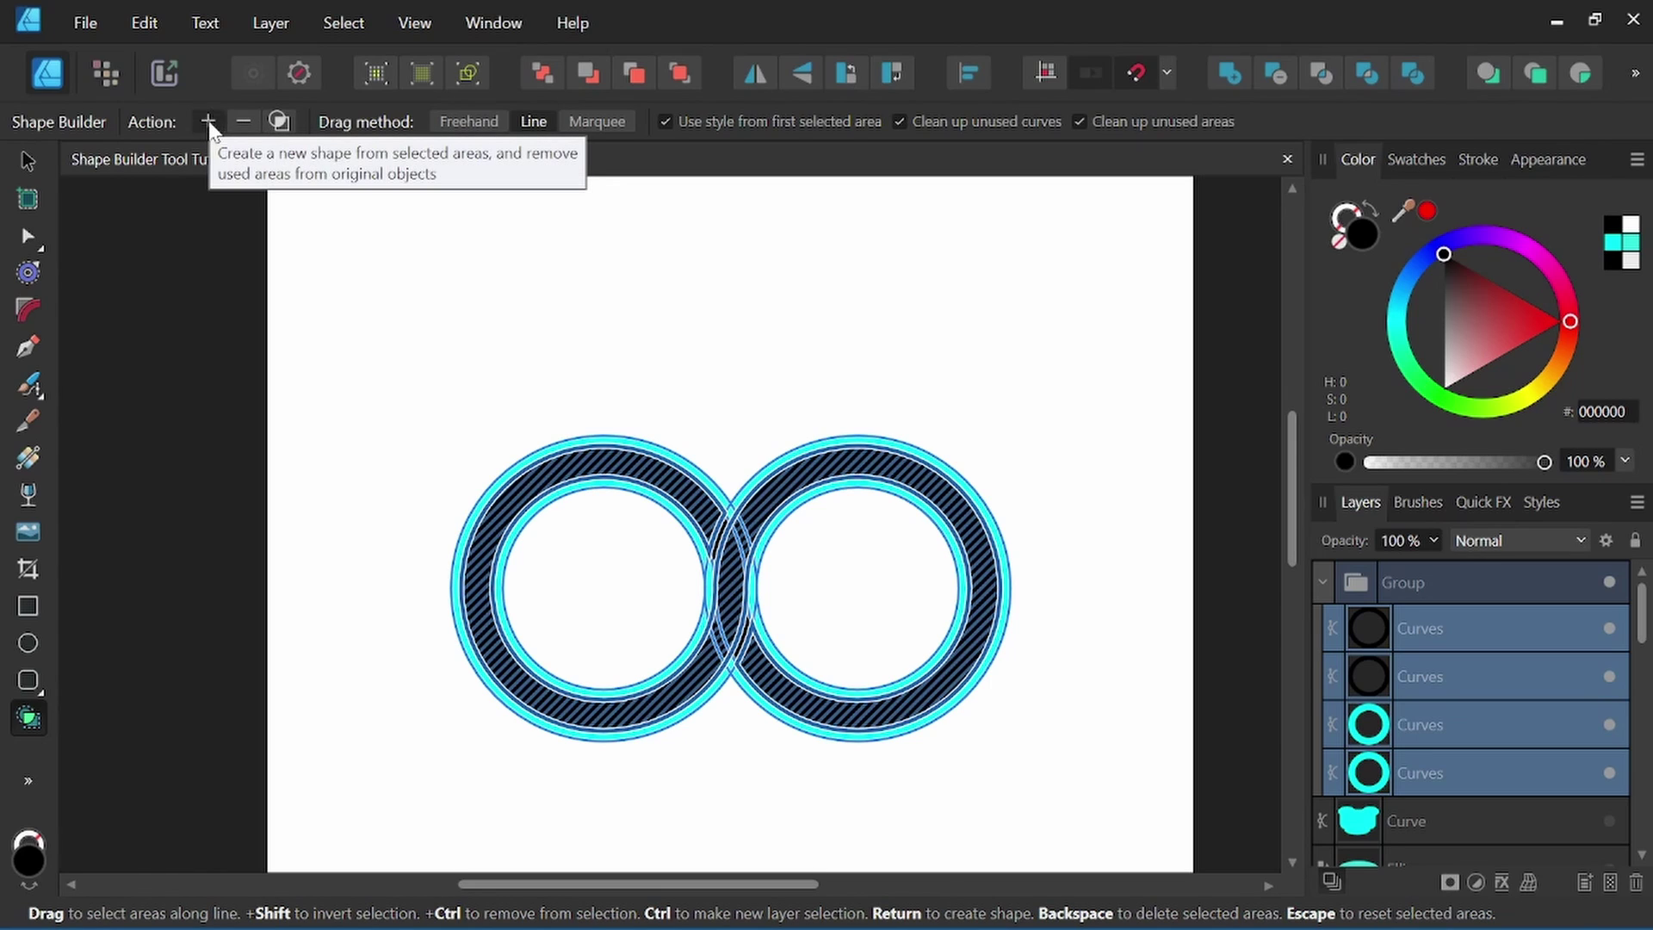
{"action": "scroll", "coordinate": [856, 548], "scroll_direction": "down", "scroll_amount": 3}
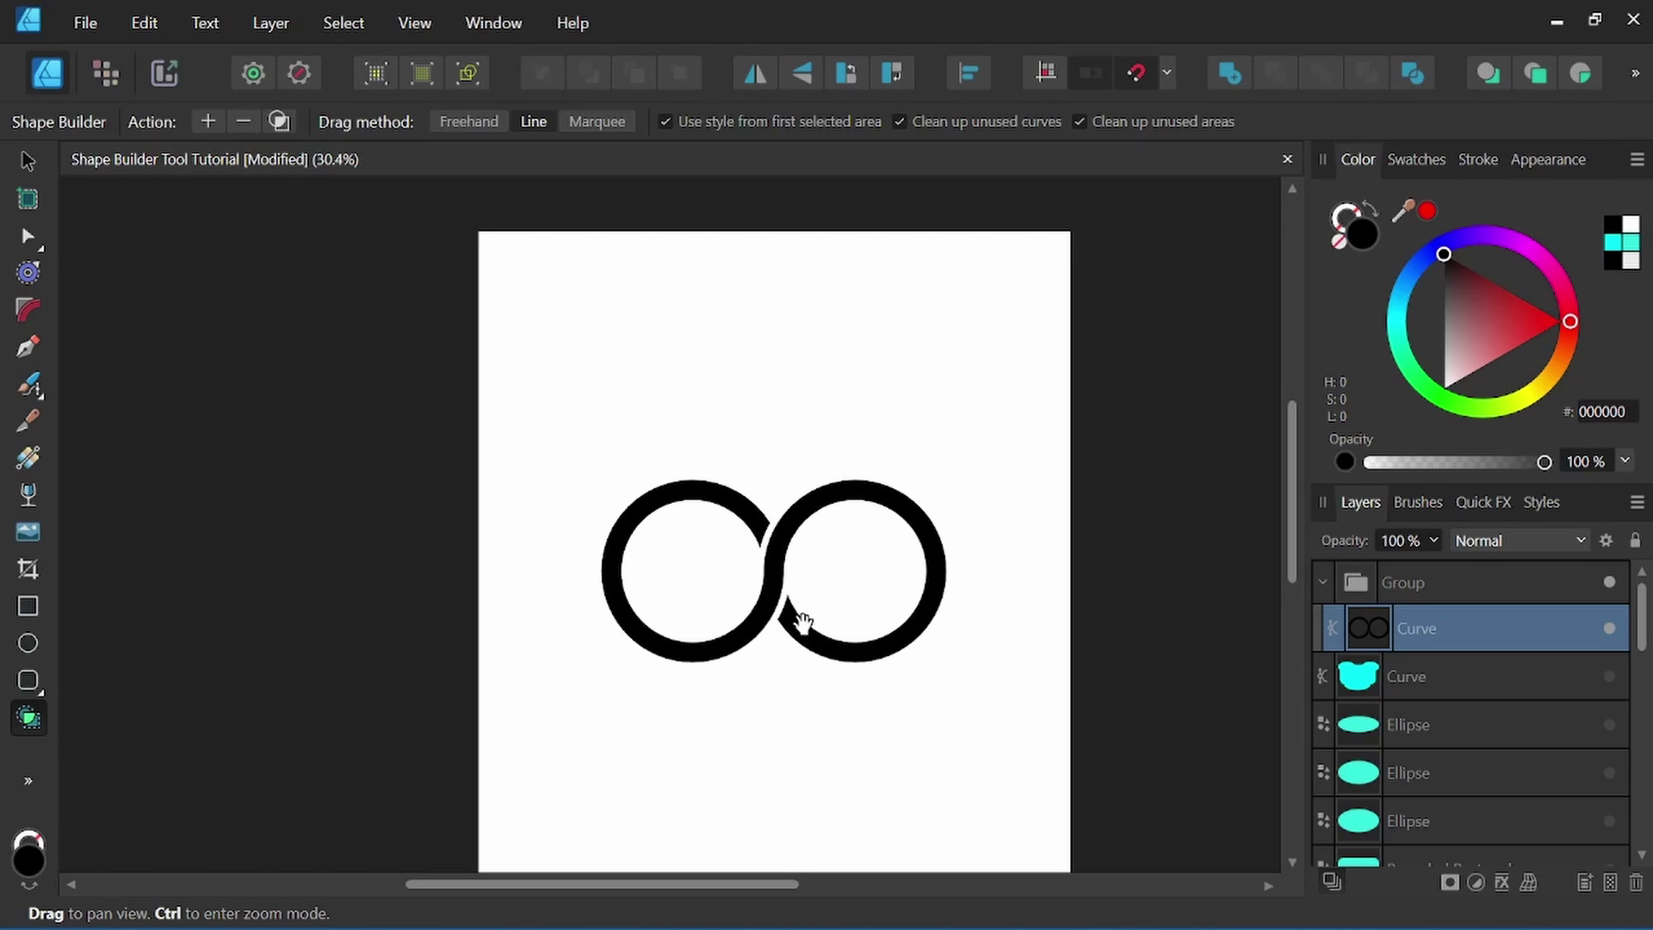
{"action": "left_click_drag", "start_coordinate": [819, 731], "coordinate": [821, 642]}
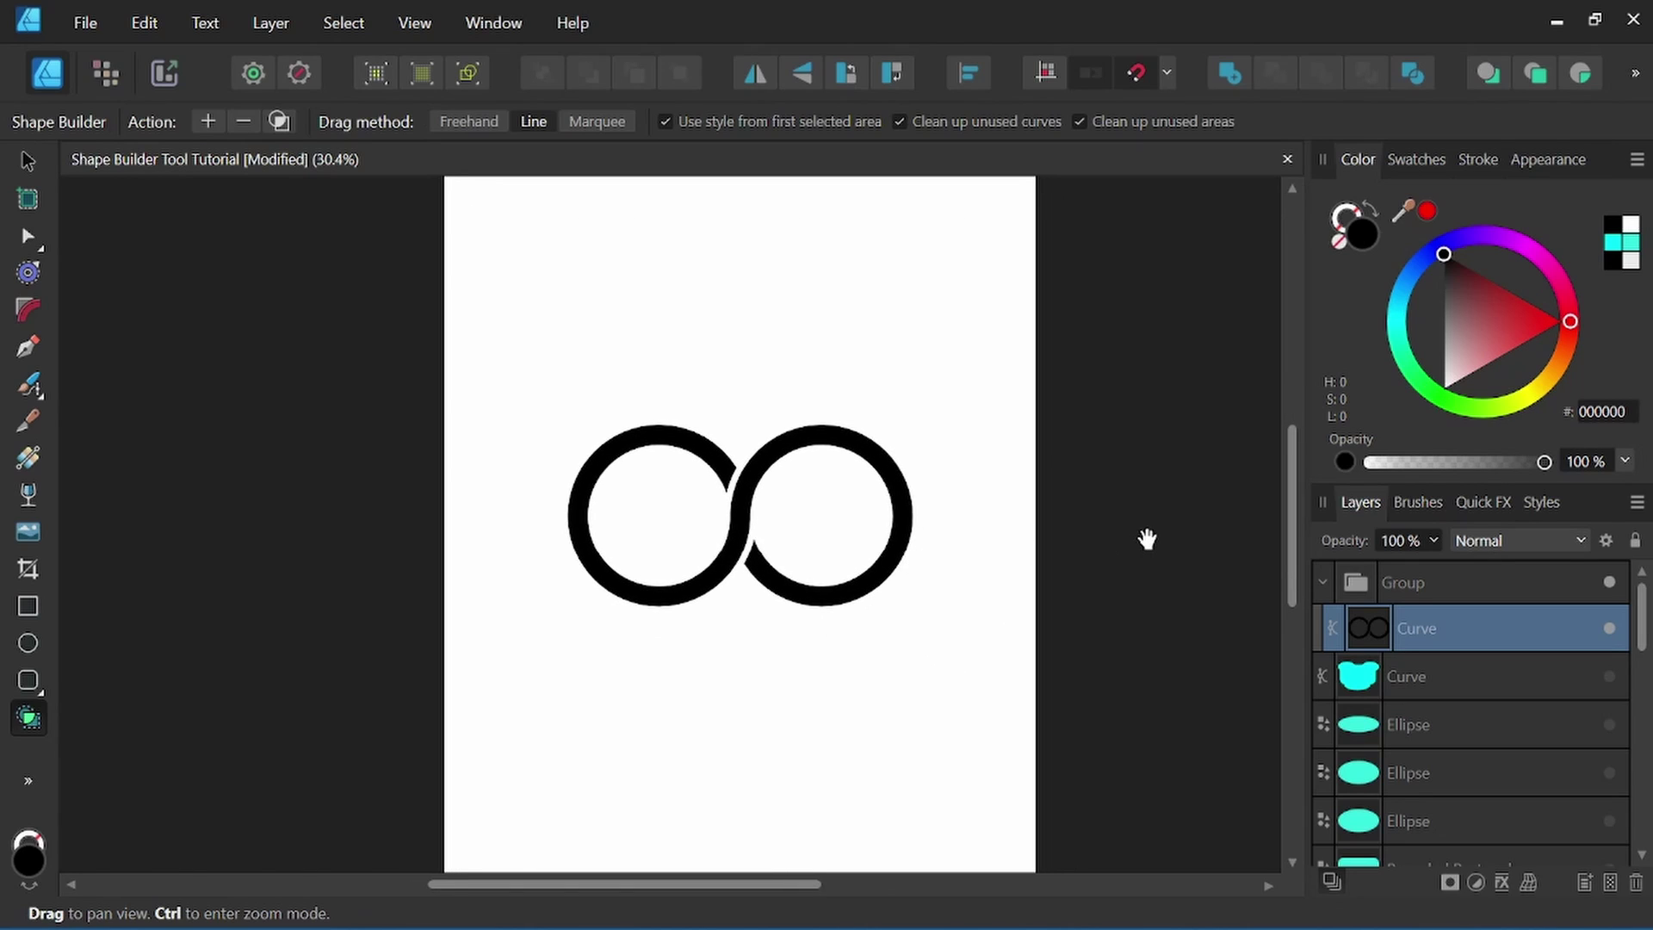
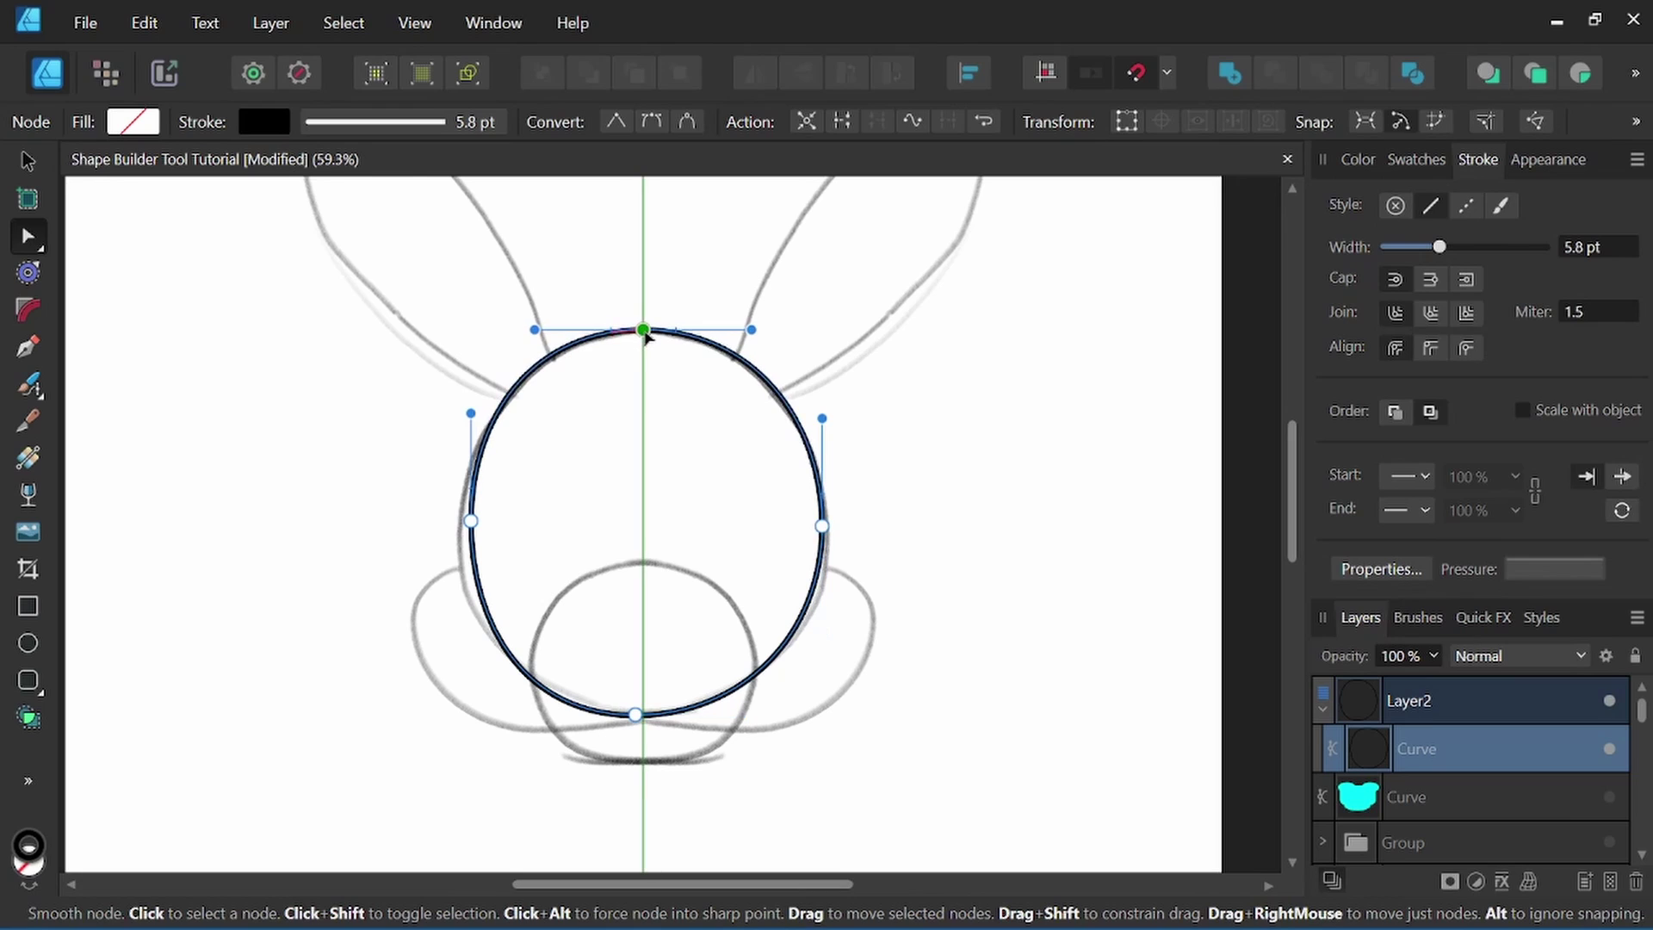
Adjust the side nodes and lower handles of the rabbit's head curve so both sides follow the sketch.
{"action": "left_click", "coordinate": [470, 521]}
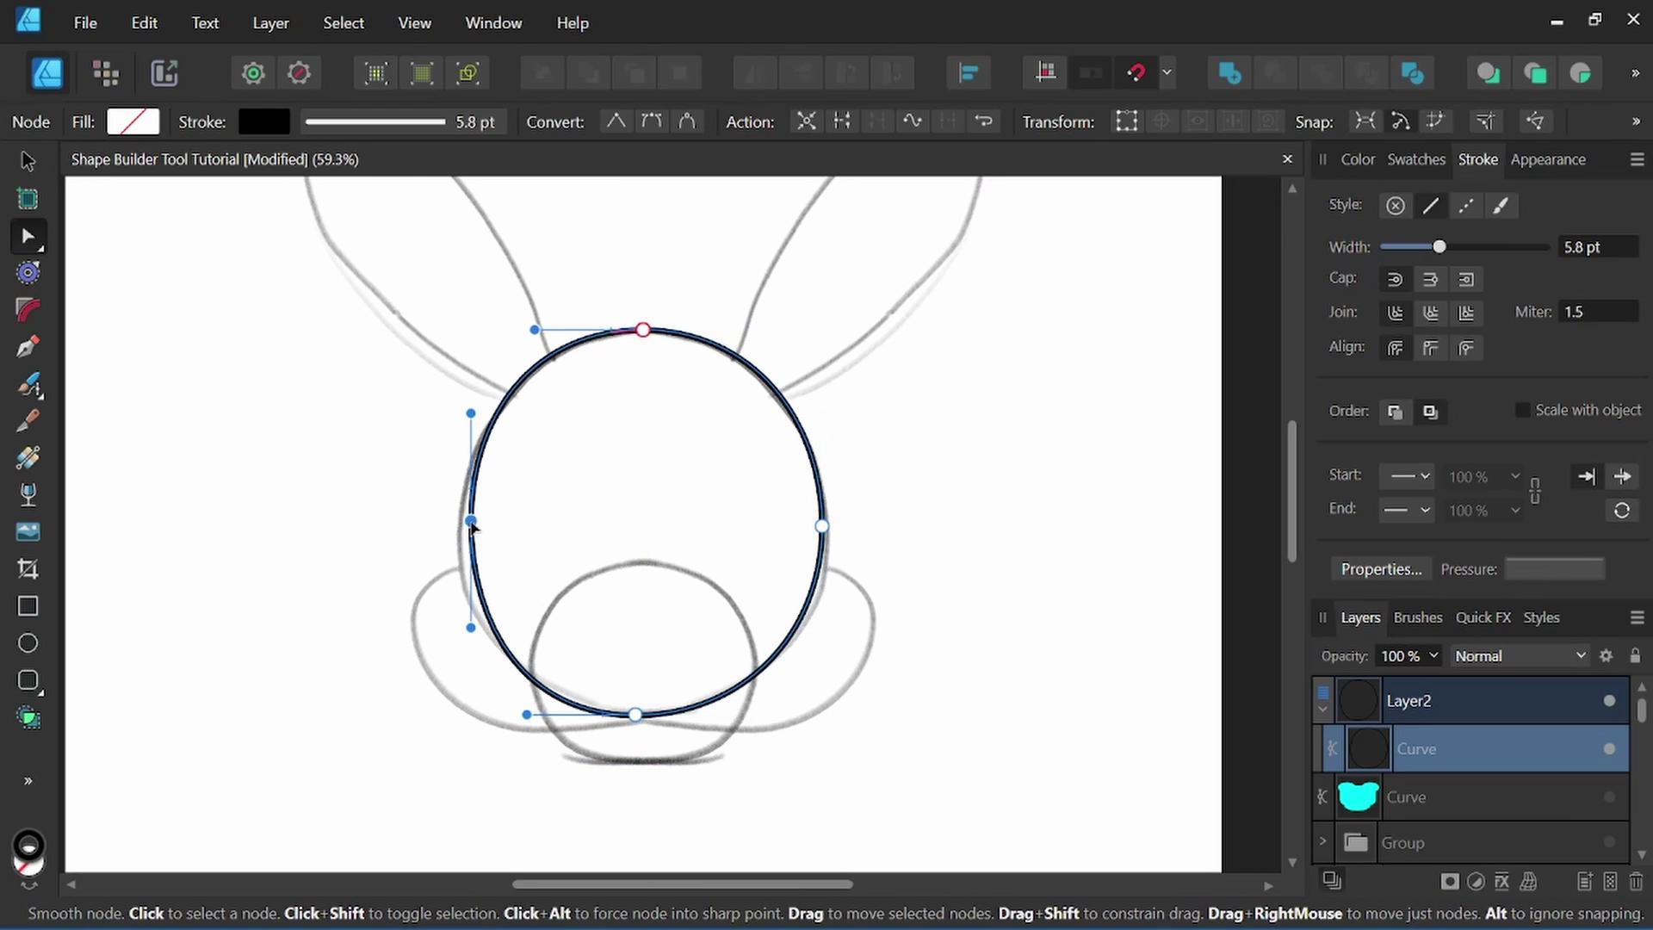
{"action": "left_click_drag", "start_coordinate": [471, 628], "coordinate": [462, 647]}
{"action": "left_click_drag", "start_coordinate": [471, 522], "coordinate": [459, 521]}
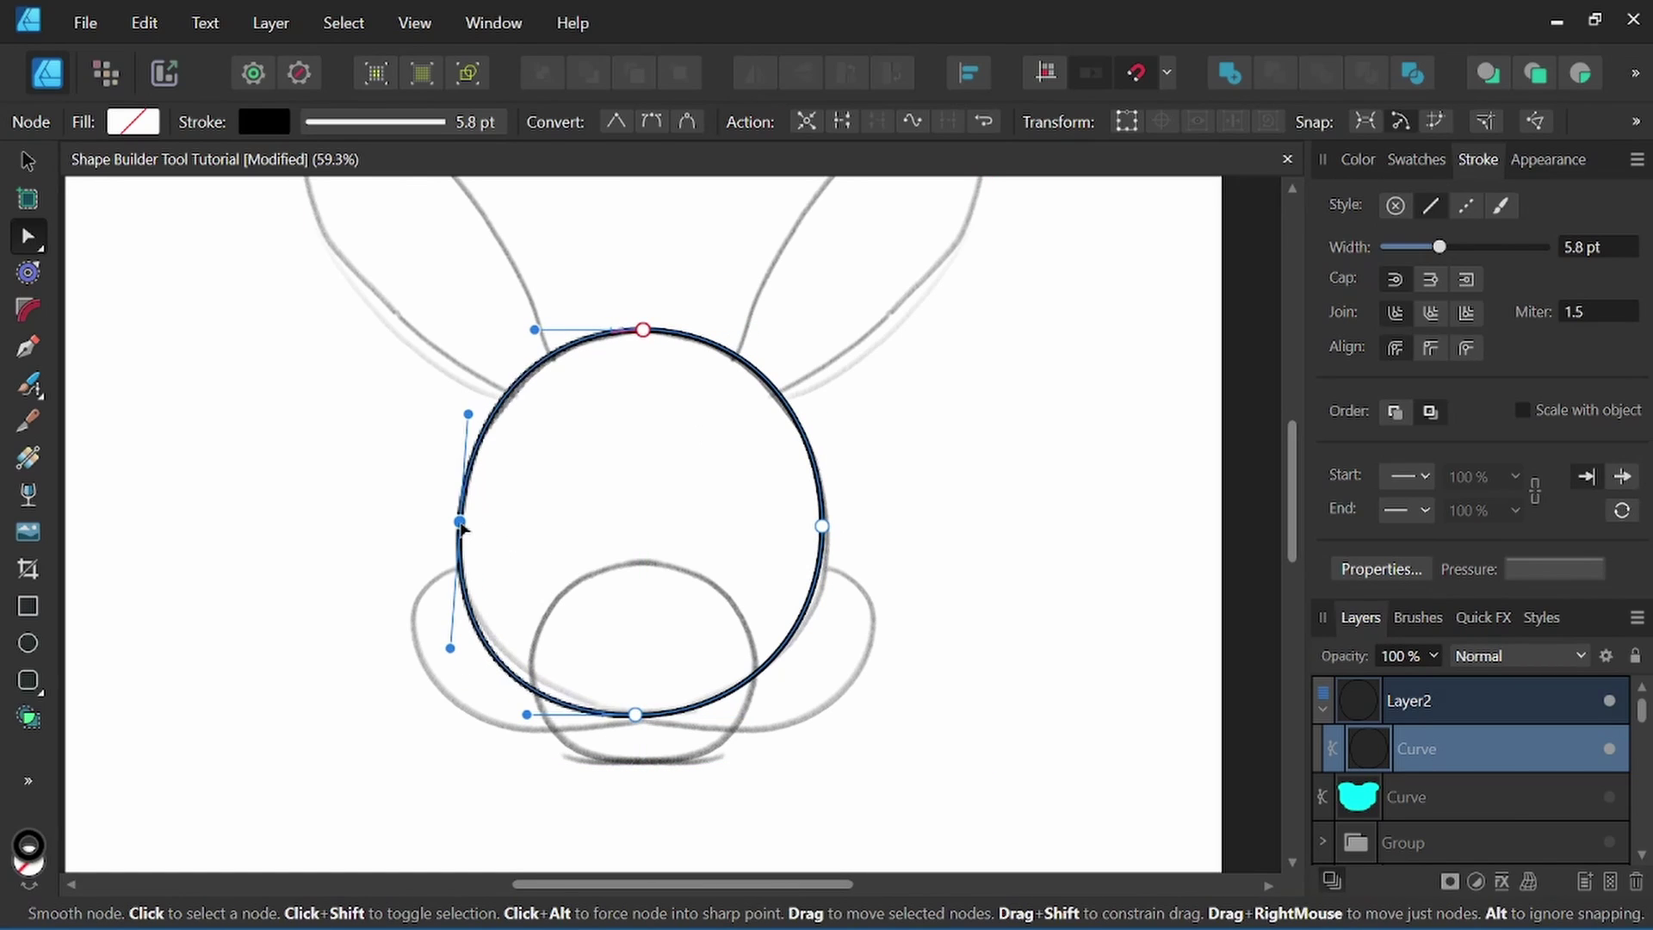
{"action": "left_click", "coordinate": [823, 525]}
{"action": "left_click_drag", "start_coordinate": [822, 633], "coordinate": [829, 652]}
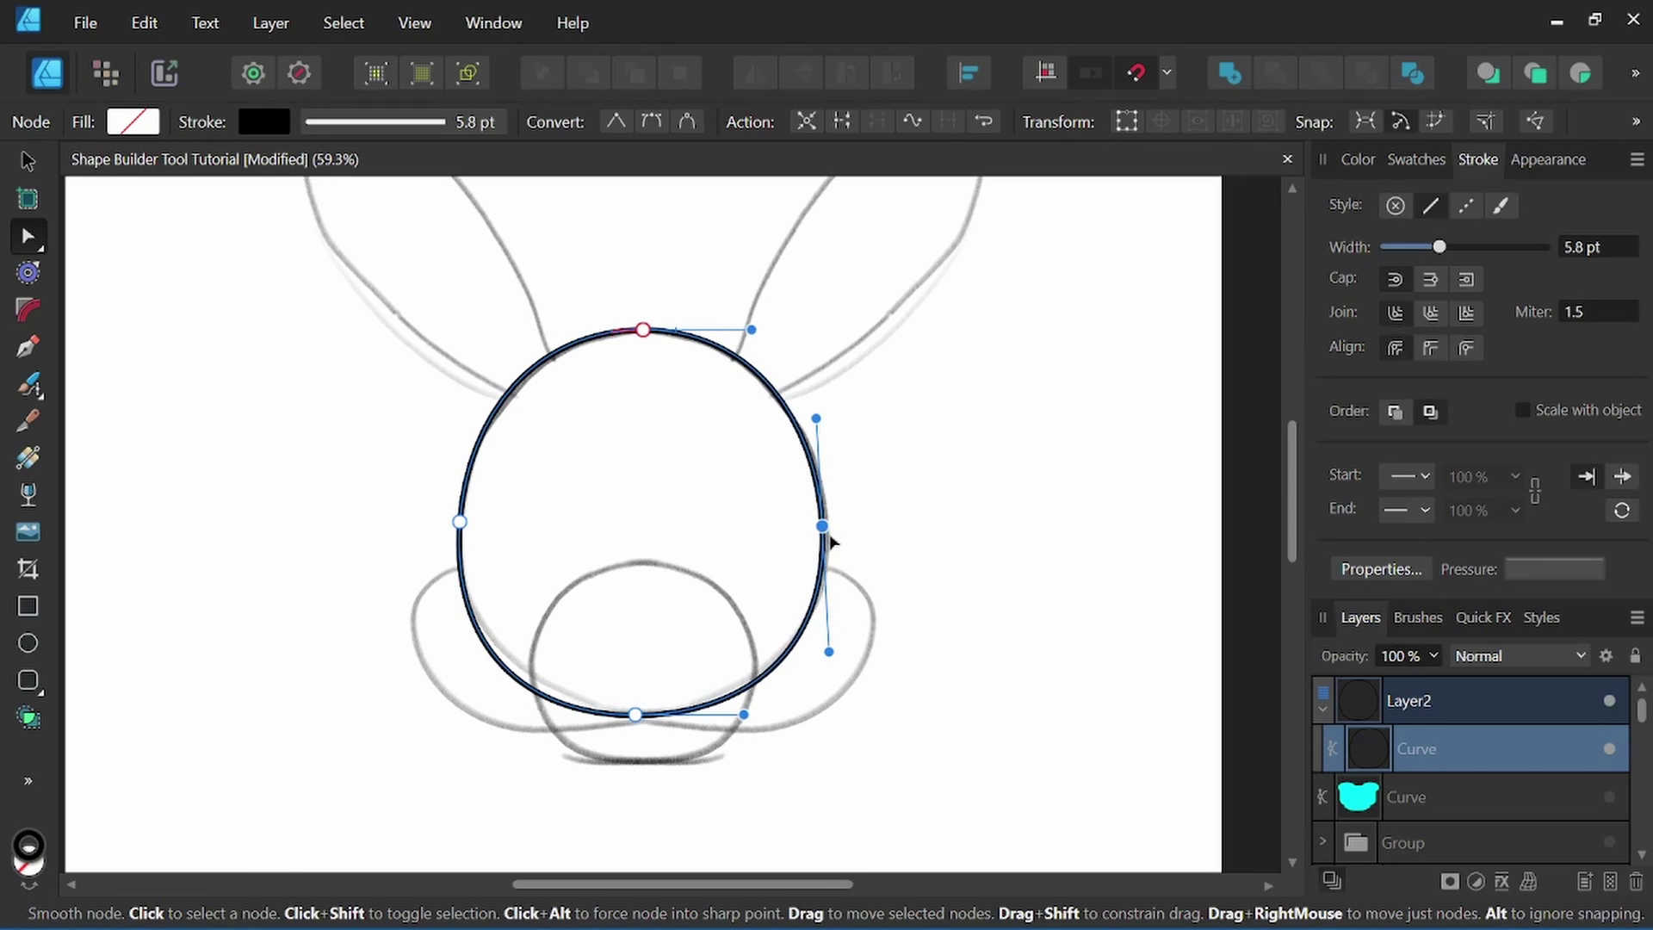
{"action": "left_click_drag", "start_coordinate": [830, 540], "coordinate": [836, 546]}
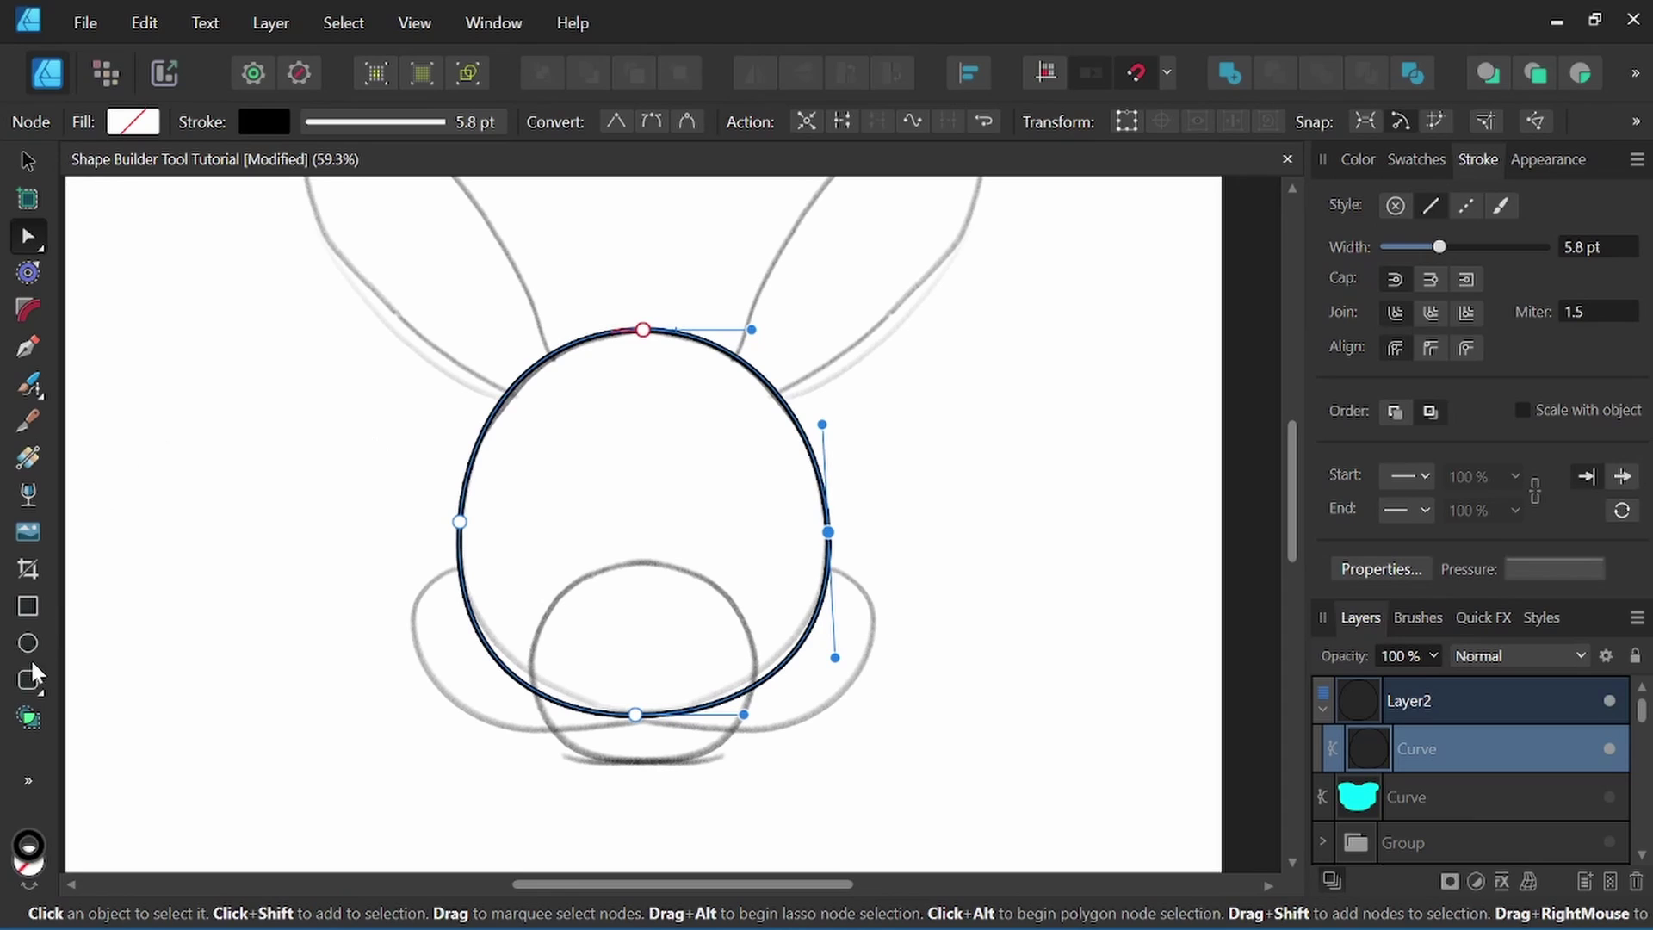
Draw an ellipse over the rabbit's left cheek, tilt it clockwise and move it onto the sketched cheek outline.
{"action": "key", "text": "m"}
{"action": "left_click_drag", "start_coordinate": [369, 546], "coordinate": [588, 680]}
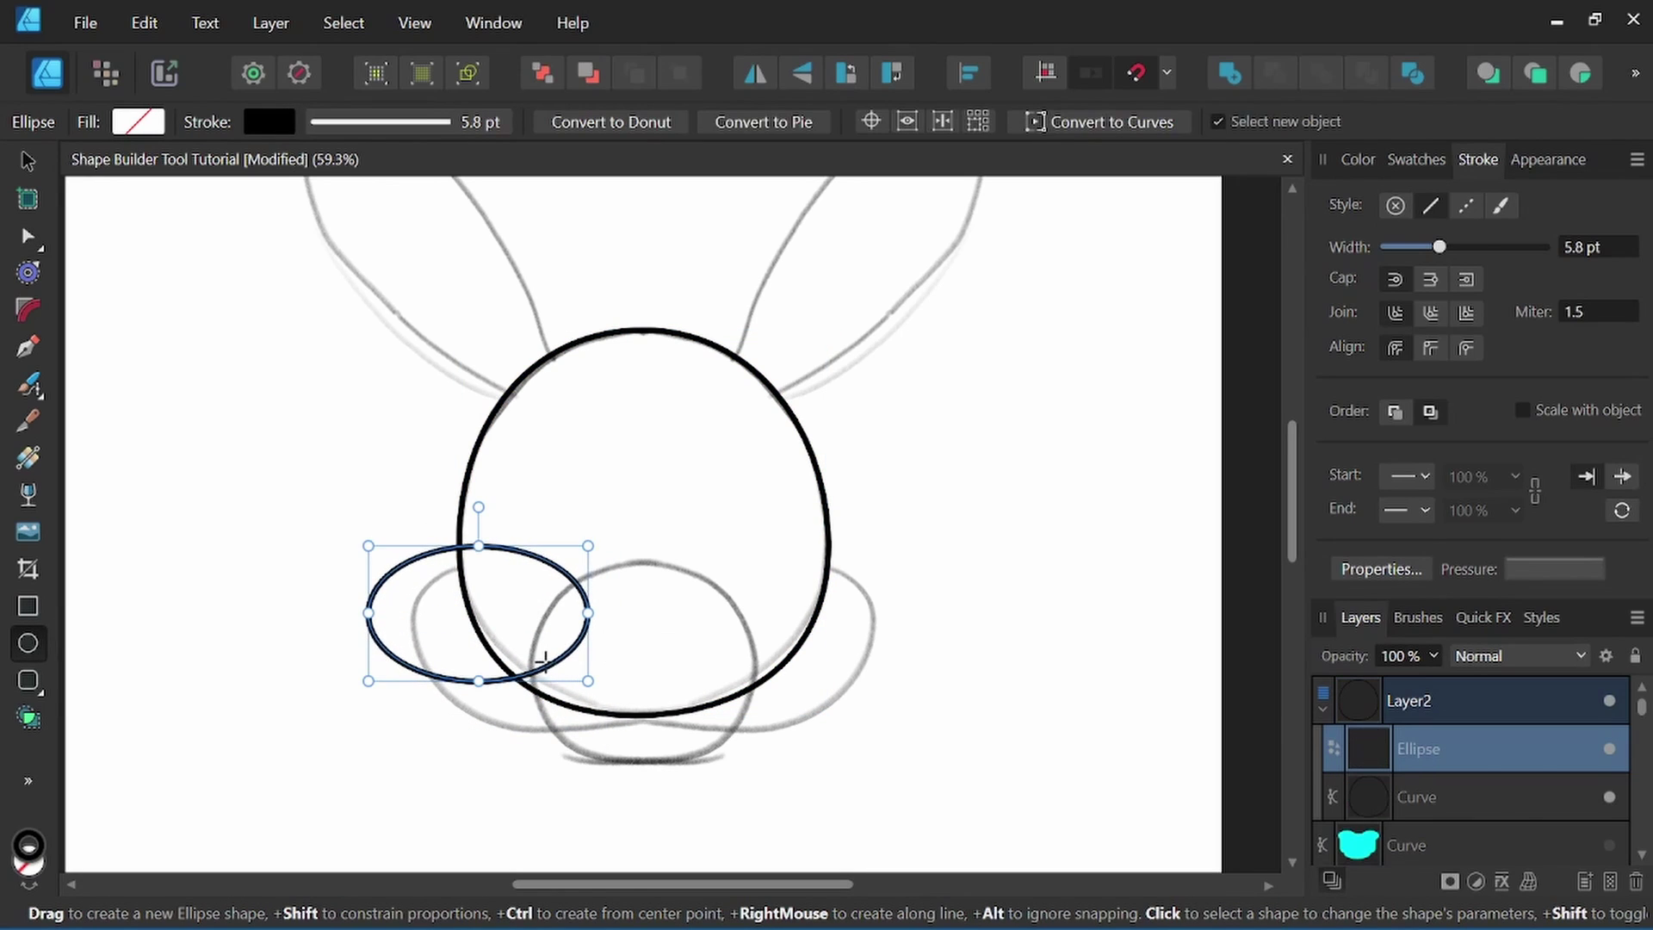
{"action": "left_click_drag", "start_coordinate": [478, 508], "coordinate": [542, 545]}
{"action": "key", "text": "v"}
{"action": "left_click_drag", "start_coordinate": [548, 606], "coordinate": [569, 615]}
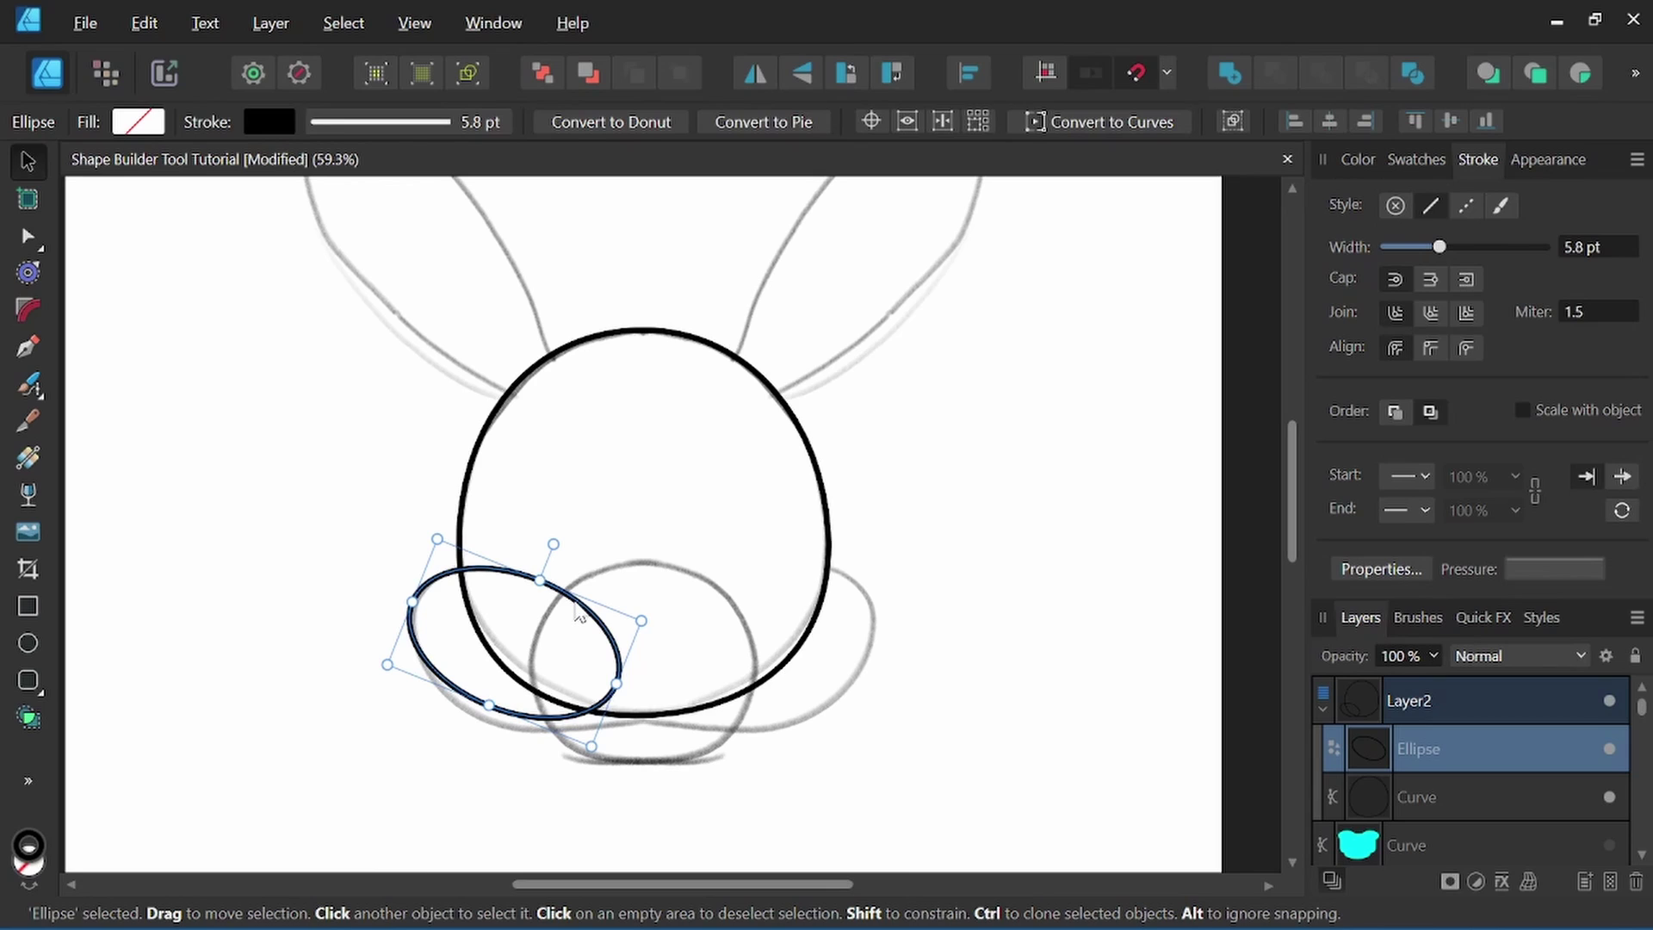
Duplicate the cheek ellipse, flip the copy horizontally and place it over the sketched right cheek.
{"action": "left_click_drag", "start_coordinate": [577, 614], "coordinate": [766, 614]}
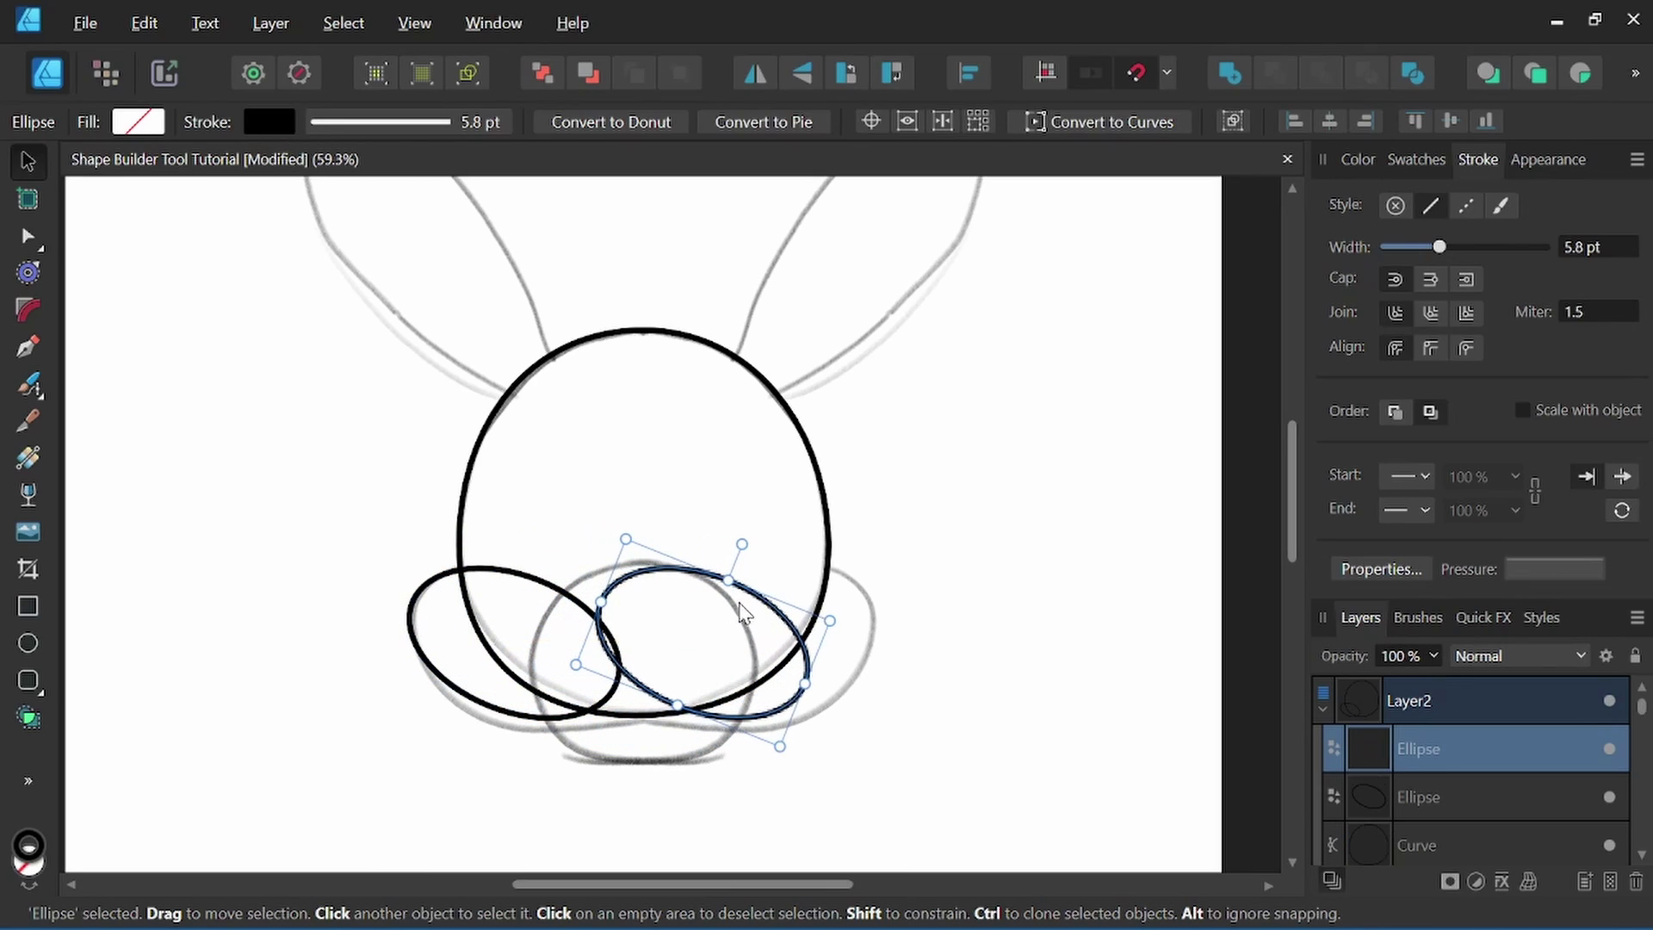
{"action": "left_click", "coordinate": [755, 73]}
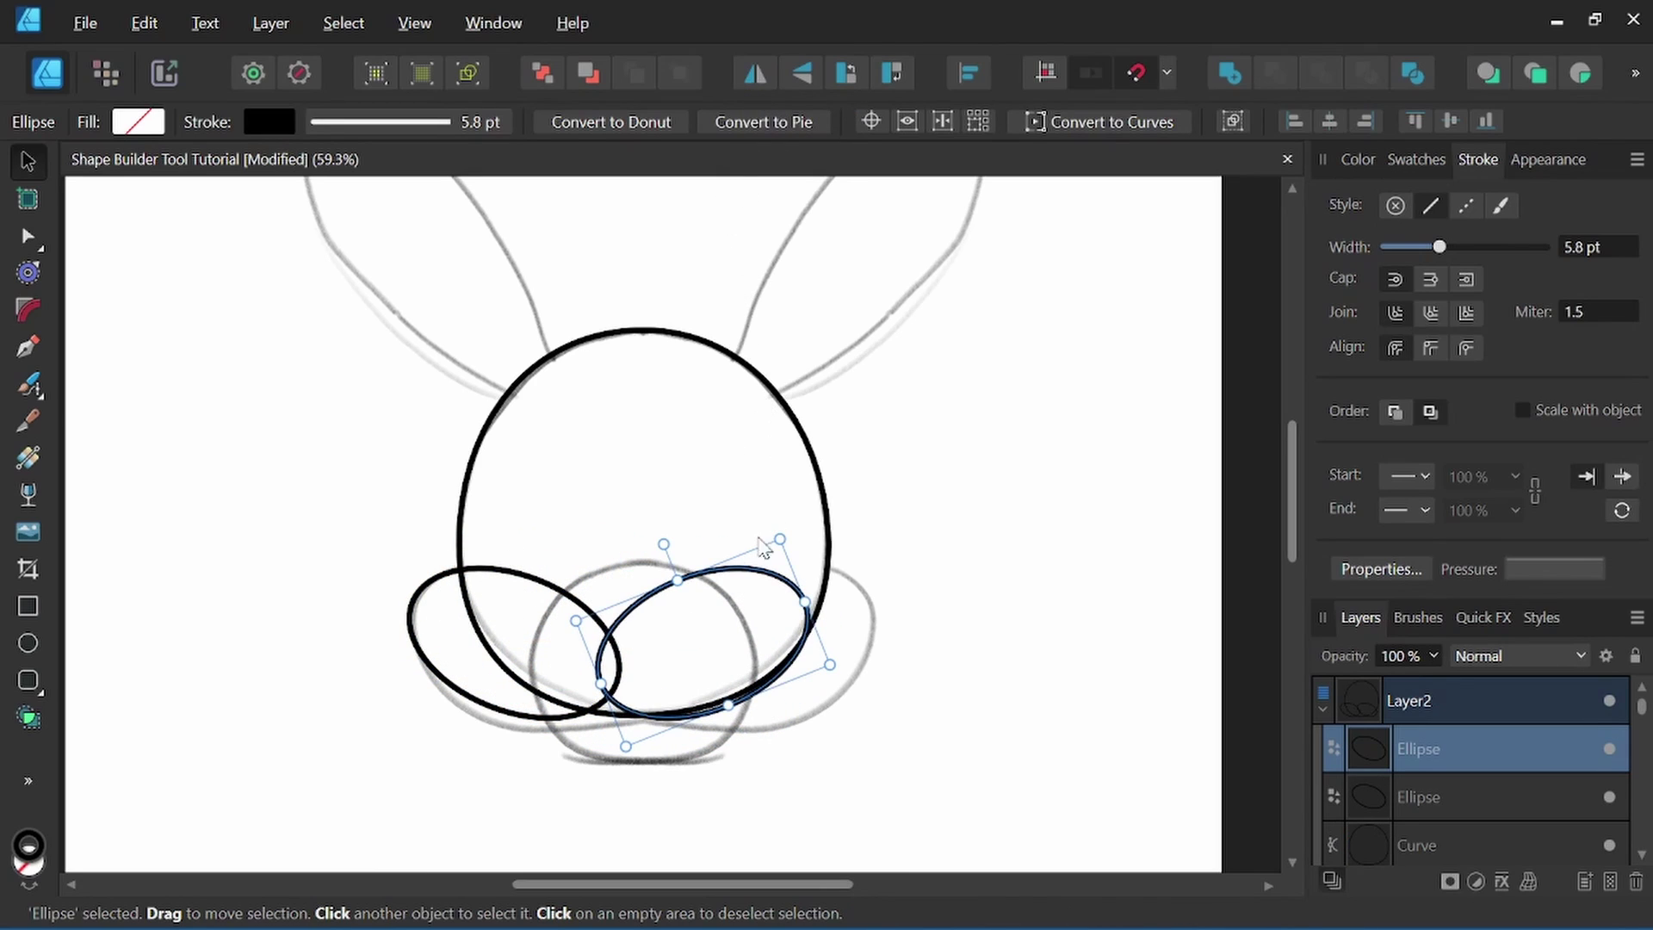
{"action": "left_click_drag", "start_coordinate": [749, 575], "coordinate": [811, 582]}
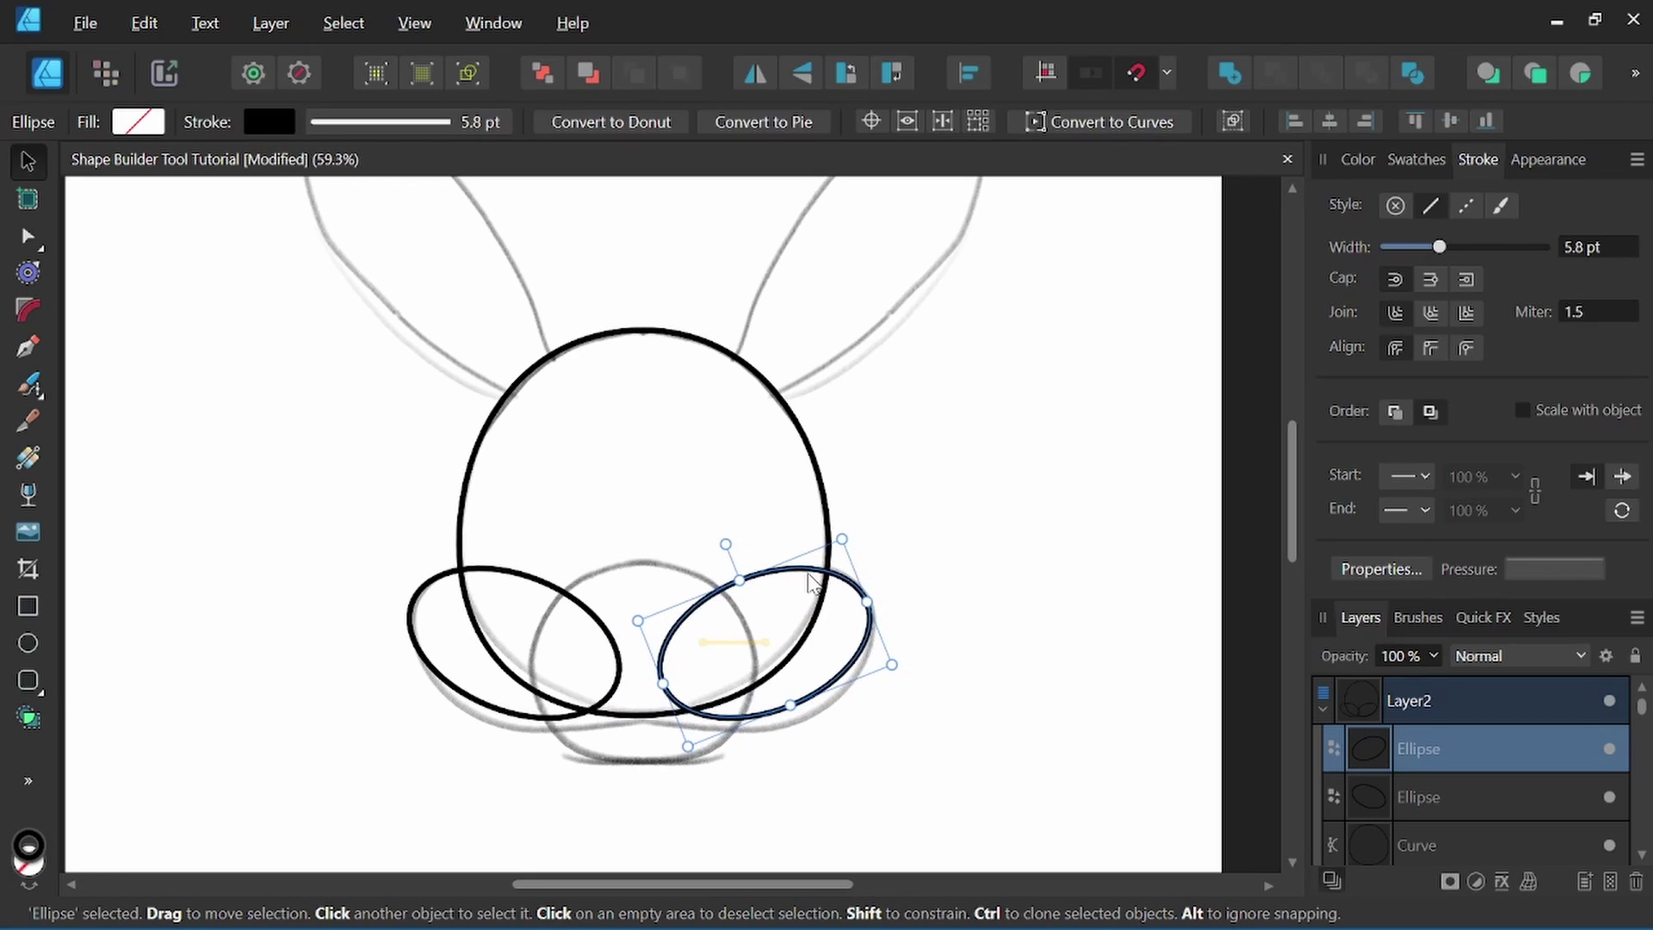
Draw a nearly round ellipse over the sketched muzzle and convert it to curves.
{"action": "left_click_drag", "start_coordinate": [736, 650], "coordinate": [666, 561]}
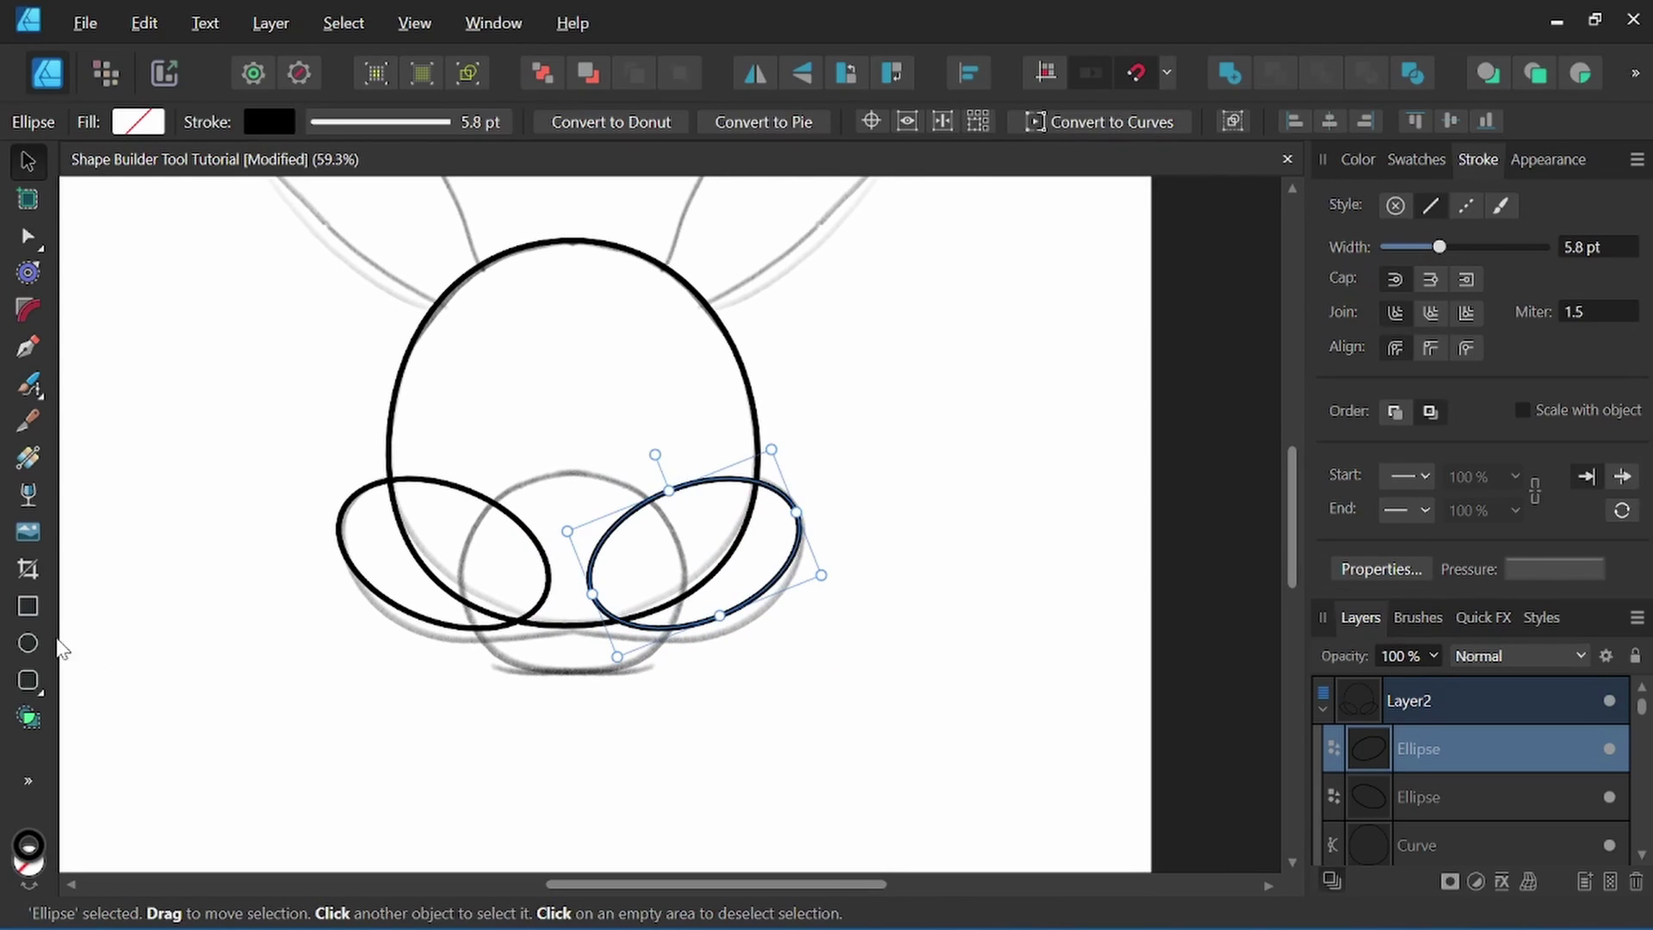
{"action": "left_click", "coordinate": [31, 643]}
{"action": "left_click_drag", "start_coordinate": [444, 450], "coordinate": [694, 675]}
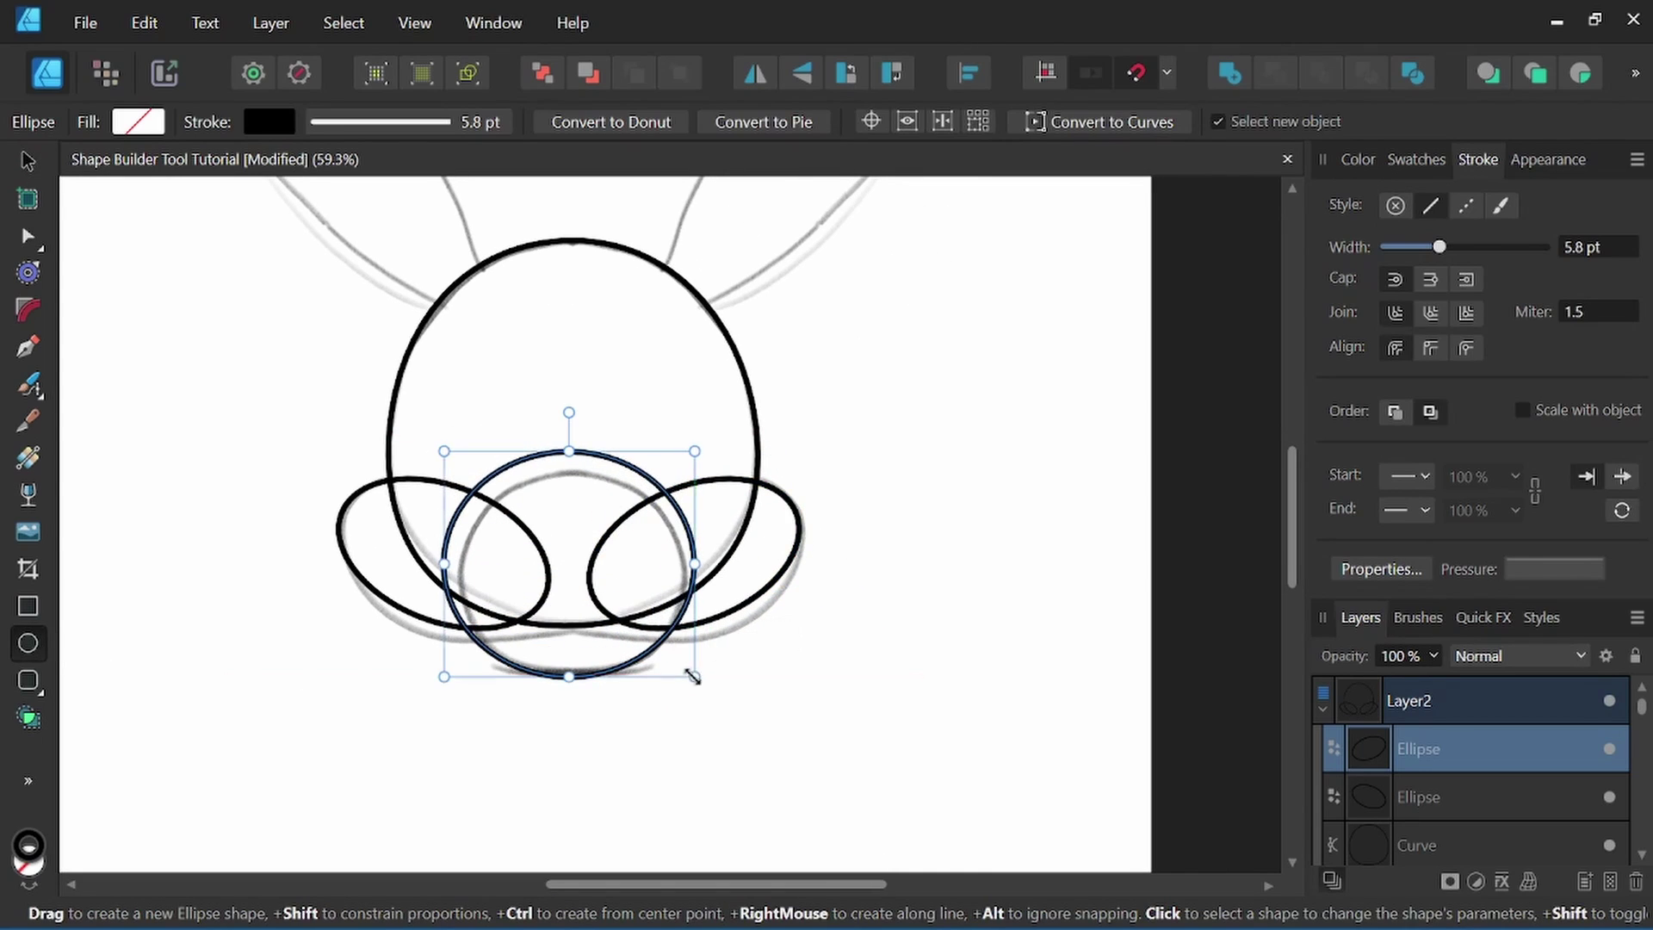
{"action": "left_click", "coordinate": [1130, 125]}
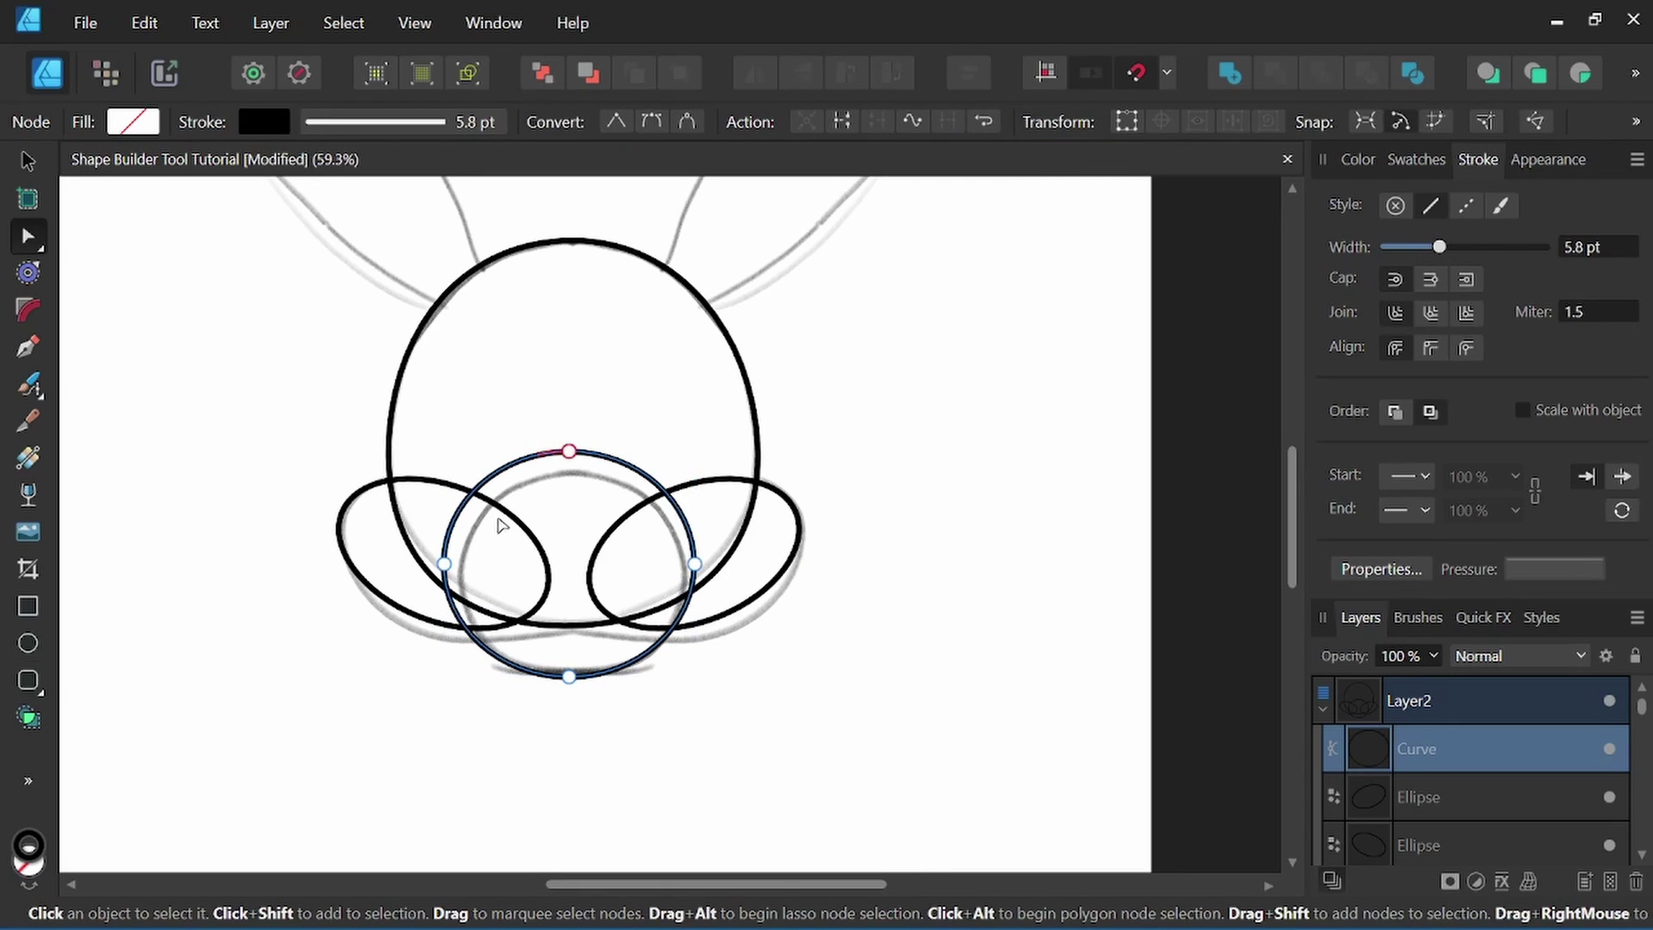
Move the top and both side nodes of the muzzle curve inward onto the sketch outline.
{"action": "left_click_drag", "start_coordinate": [569, 450], "coordinate": [572, 477]}
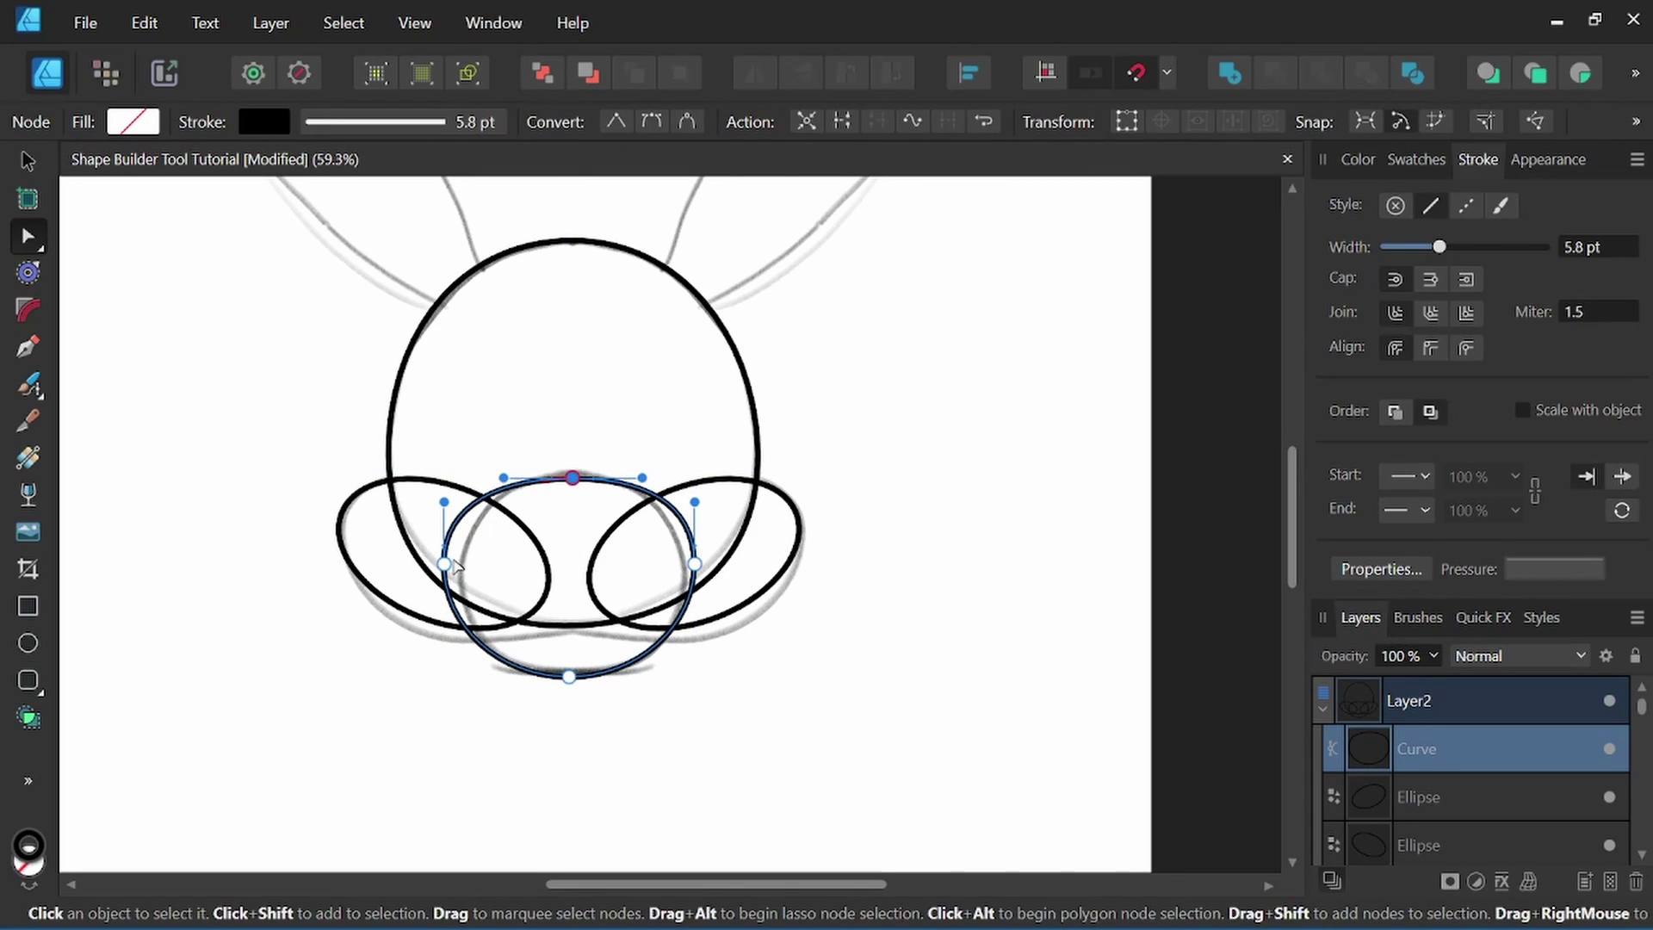
{"action": "left_click_drag", "start_coordinate": [444, 564], "coordinate": [463, 570]}
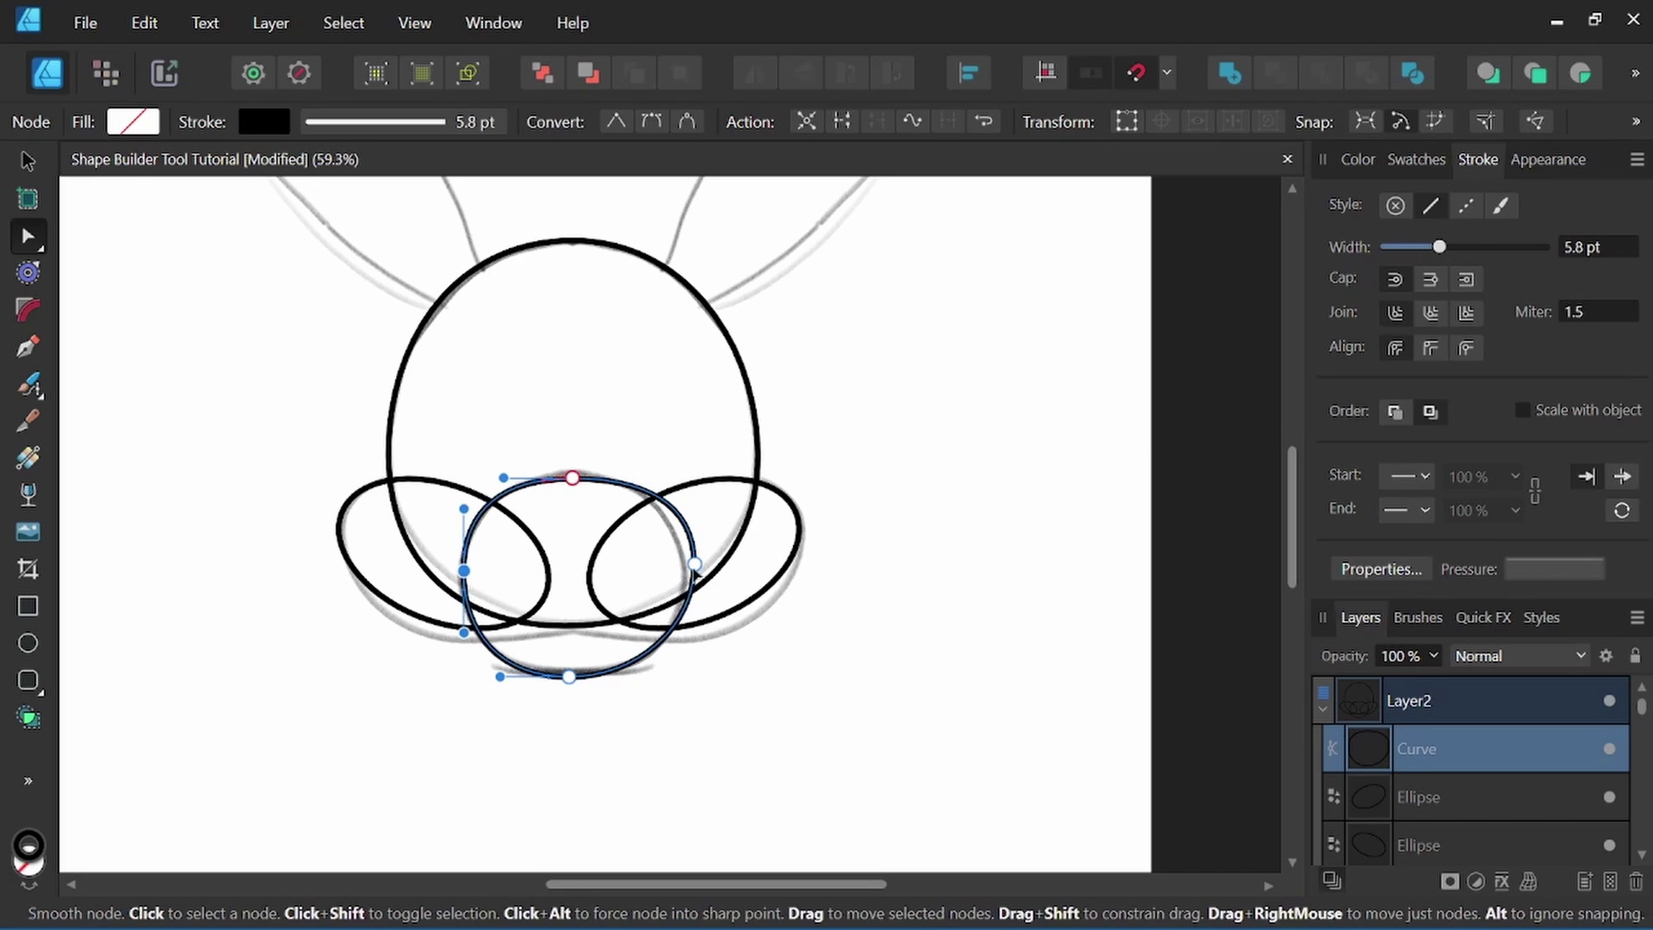
{"action": "left_click_drag", "start_coordinate": [695, 566], "coordinate": [680, 569]}
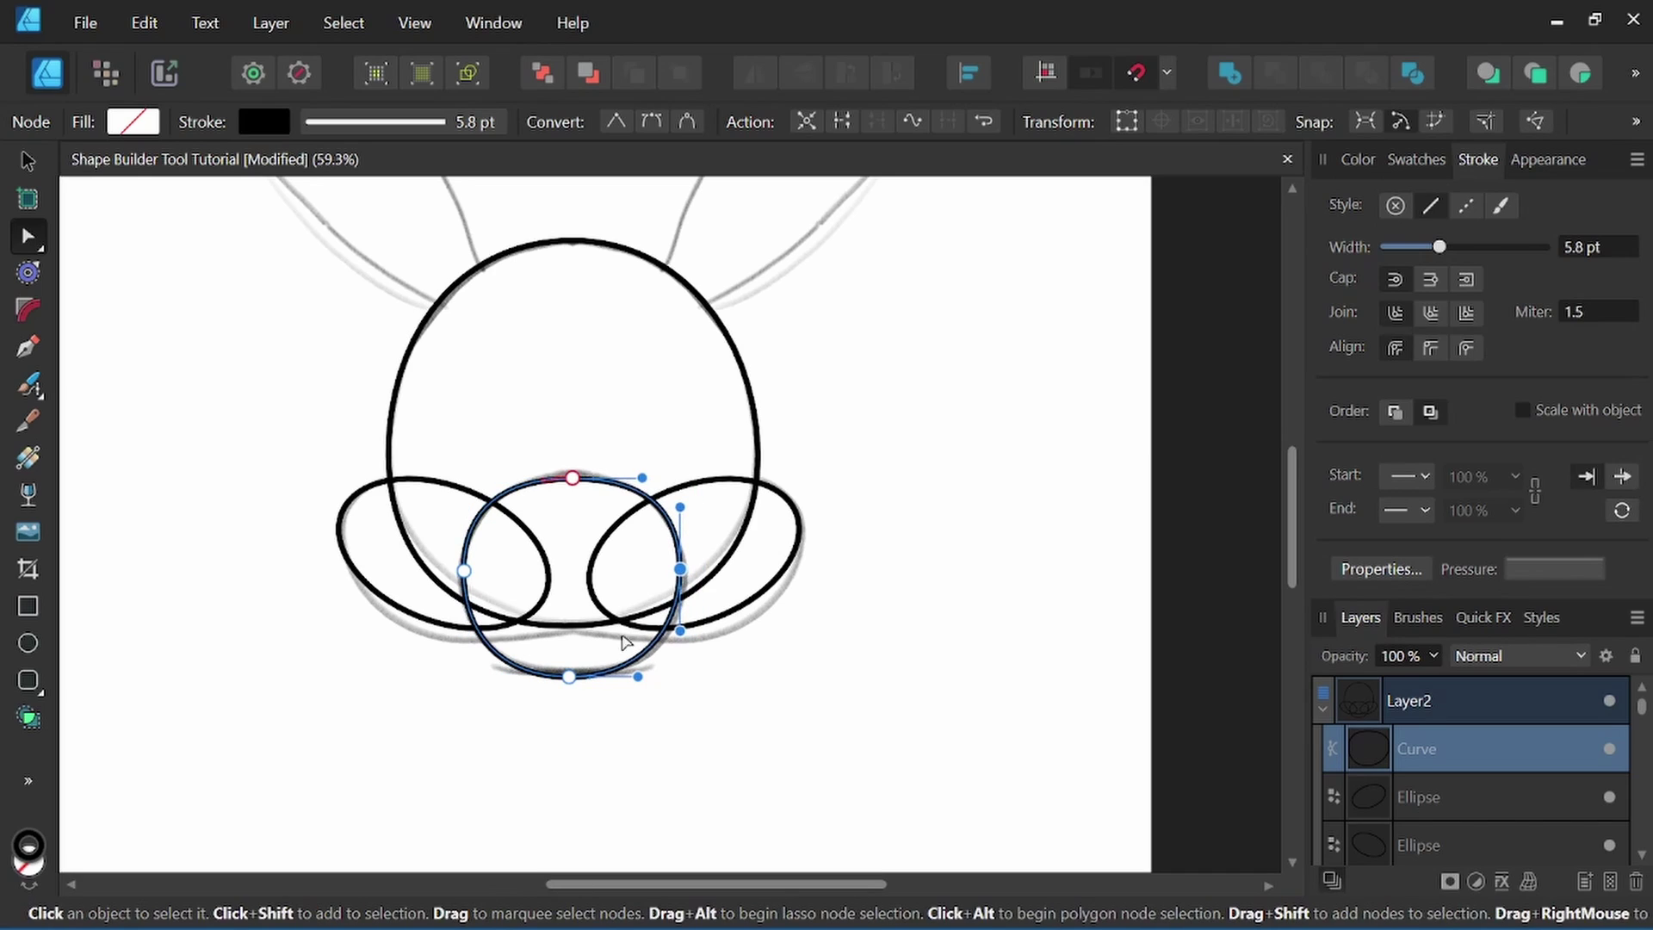
Lengthen both handles of the muzzle curve's bottom node to flatten the chin, and center that node on the sketch.
{"action": "scroll", "coordinate": [585, 671], "scroll_direction": "up", "scroll_amount": 3}
{"action": "left_click", "coordinate": [552, 680]}
{"action": "left_click_drag", "start_coordinate": [659, 679], "coordinate": [711, 683]}
{"action": "left_click_drag", "start_coordinate": [444, 679], "coordinate": [393, 680]}
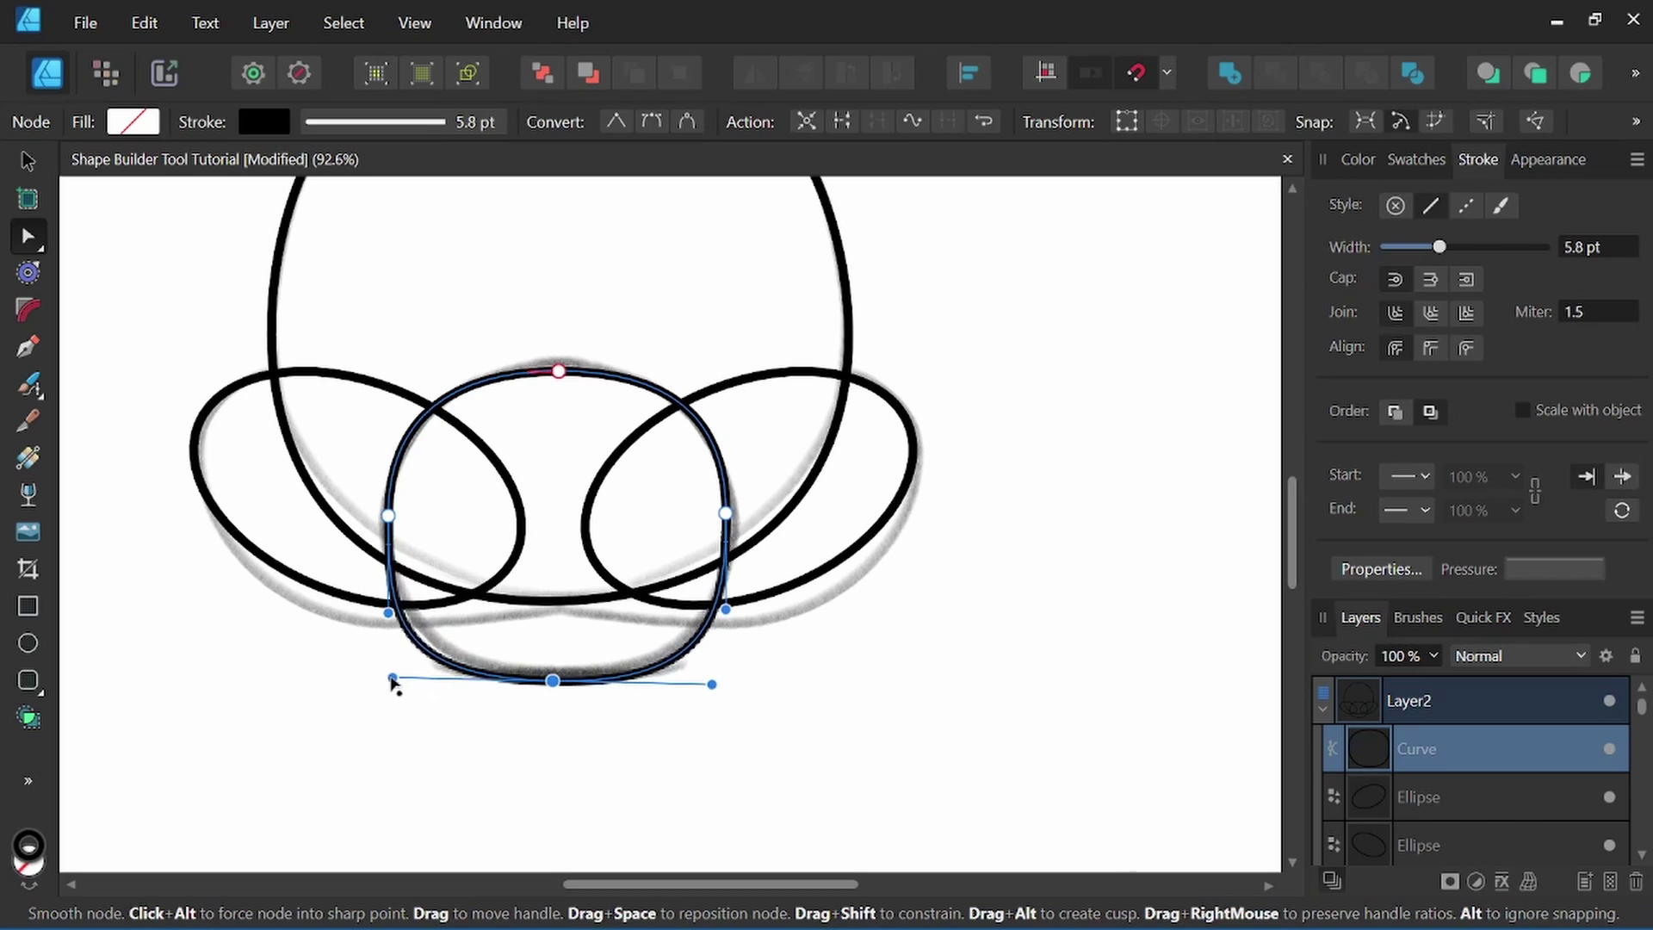
{"action": "left_click_drag", "start_coordinate": [704, 497], "coordinate": [683, 568]}
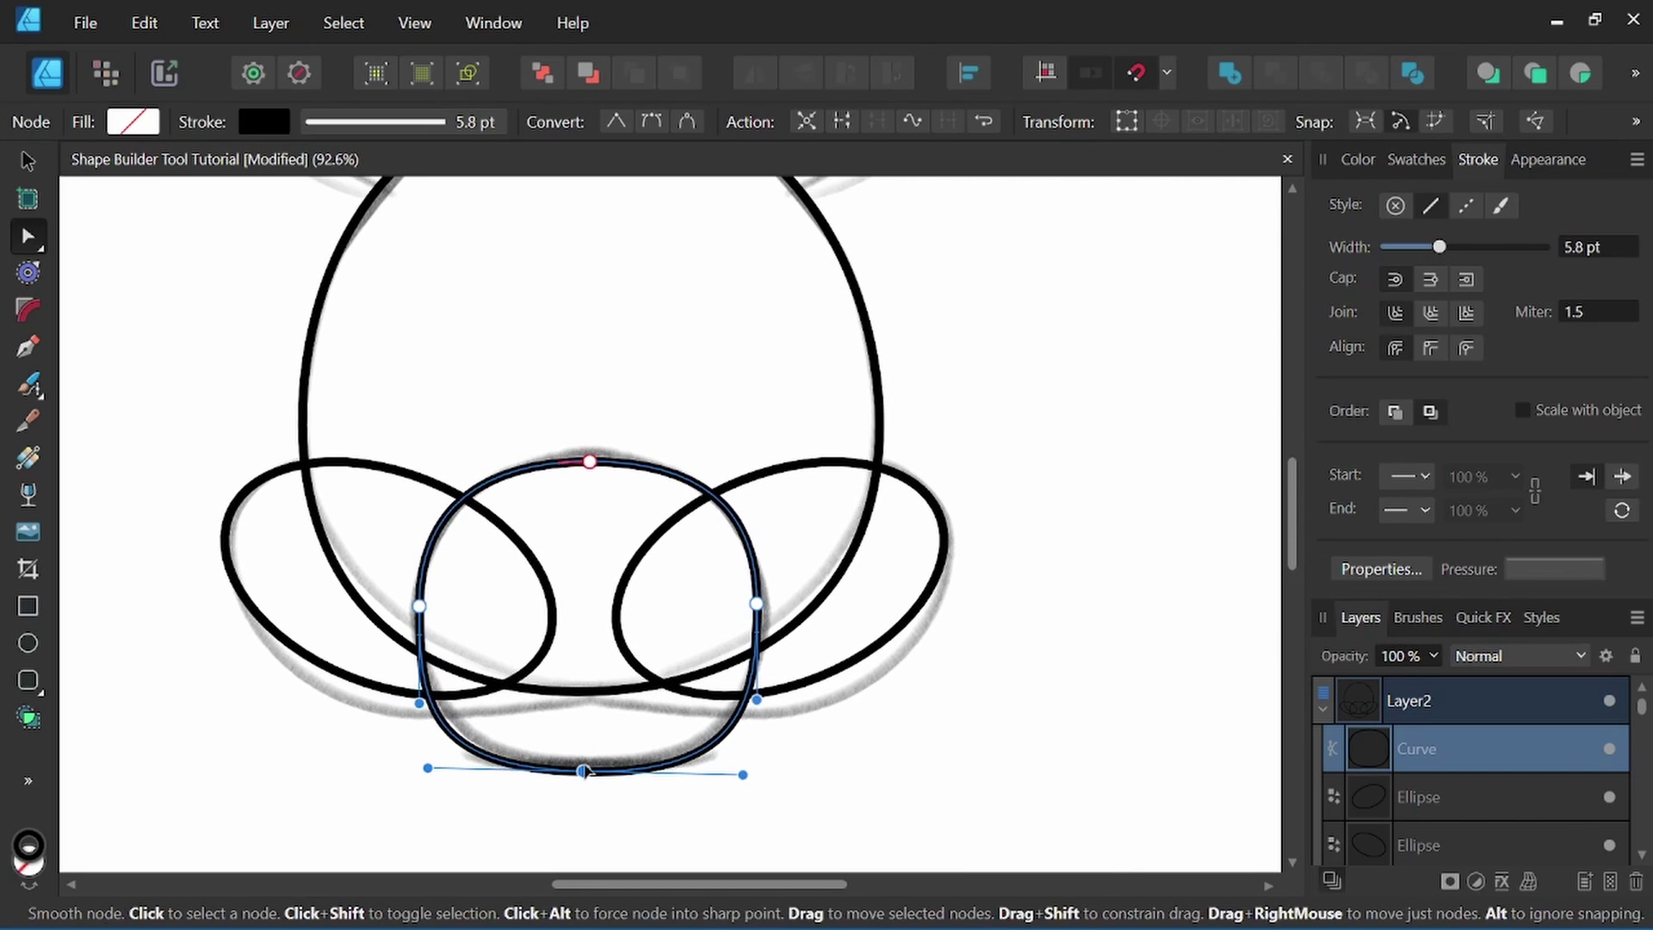
{"action": "left_click_drag", "start_coordinate": [583, 770], "coordinate": [591, 768]}
Draw a tall, narrow shape with the Tear Tool beside the rabbit's head for an ear.
{"action": "scroll", "coordinate": [555, 445], "scroll_direction": "down", "scroll_amount": 5}
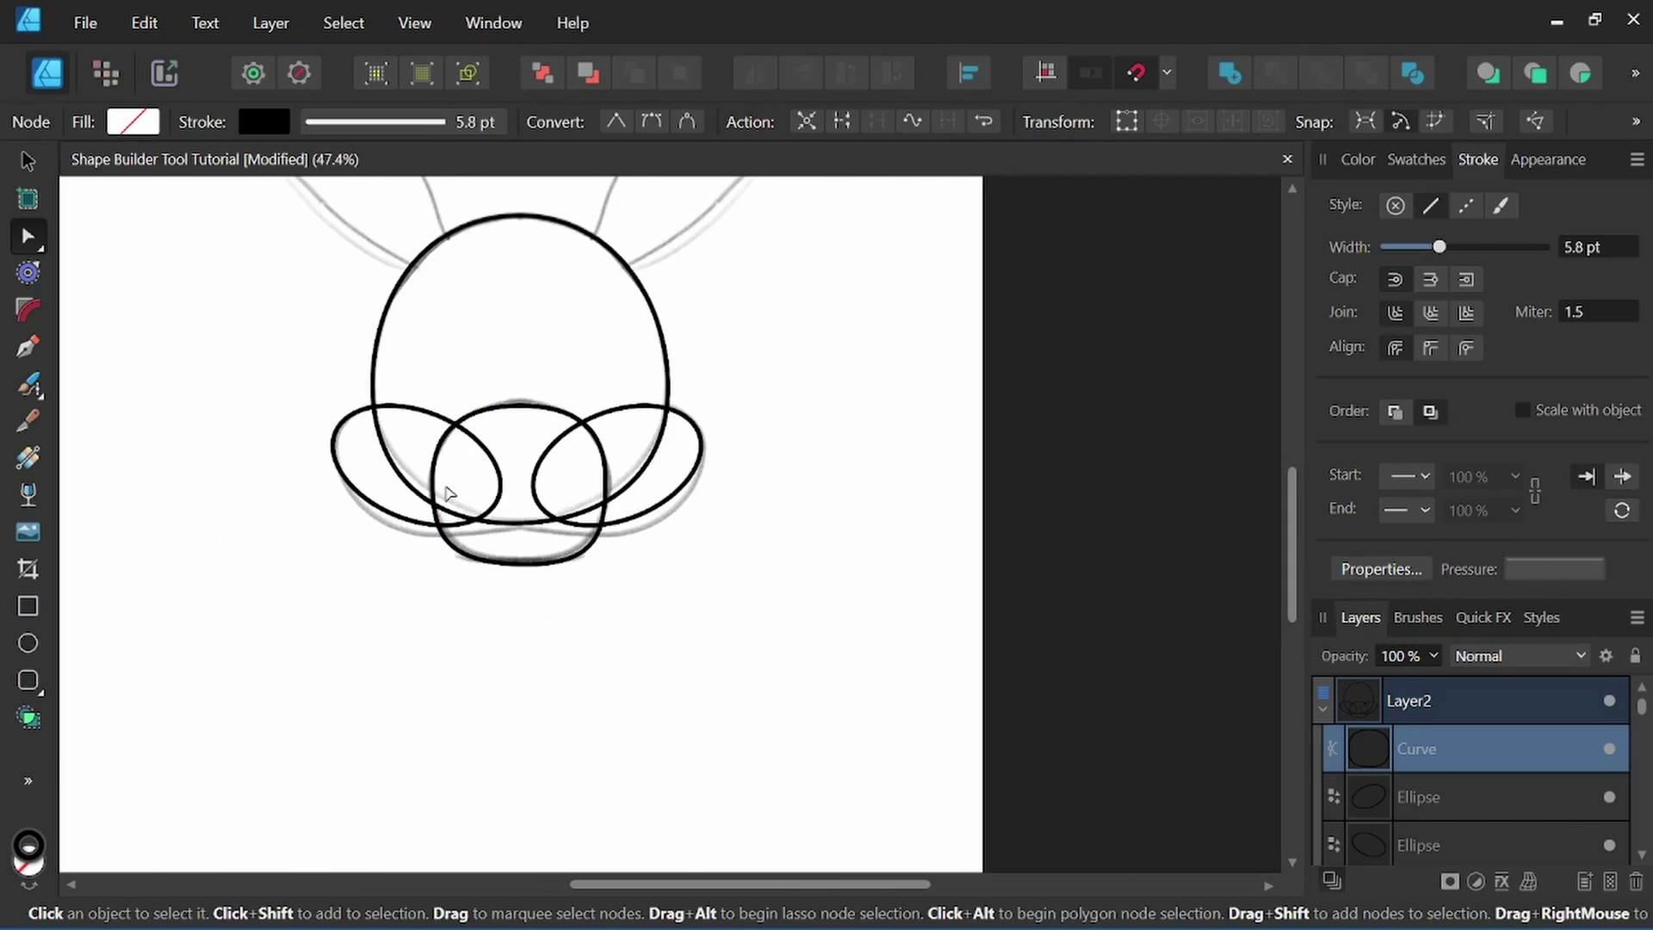
{"action": "scroll", "coordinate": [555, 445], "scroll_direction": "up", "scroll_amount": 2}
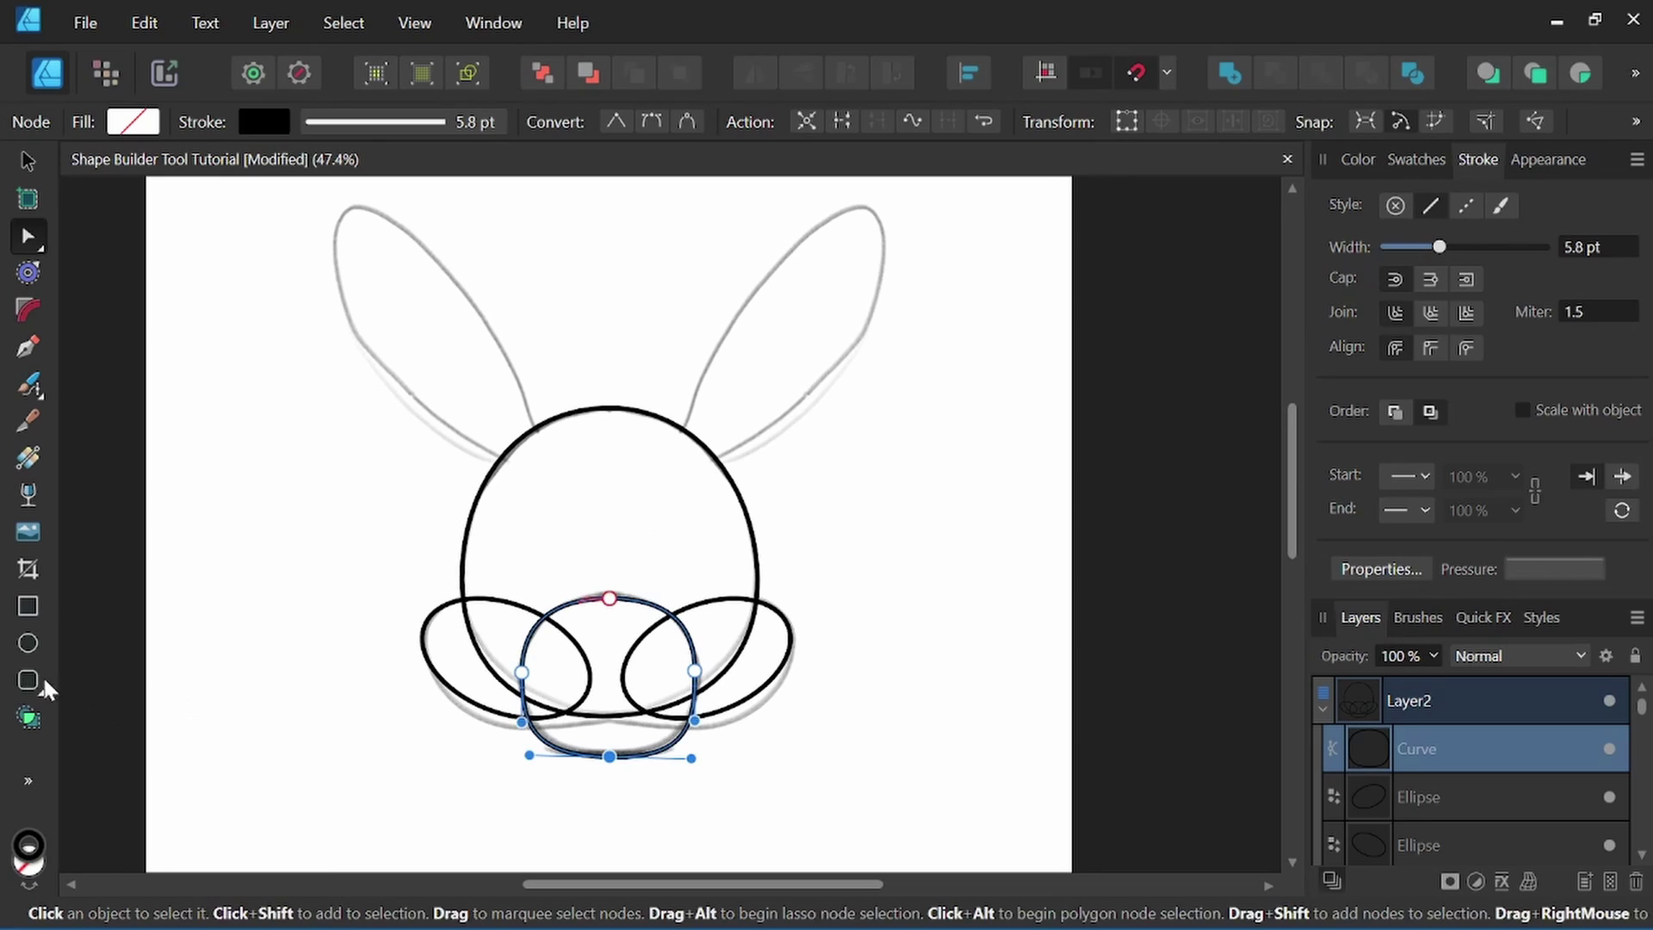
{"action": "left_click", "coordinate": [28, 682]}
{"action": "left_click", "coordinate": [157, 638]}
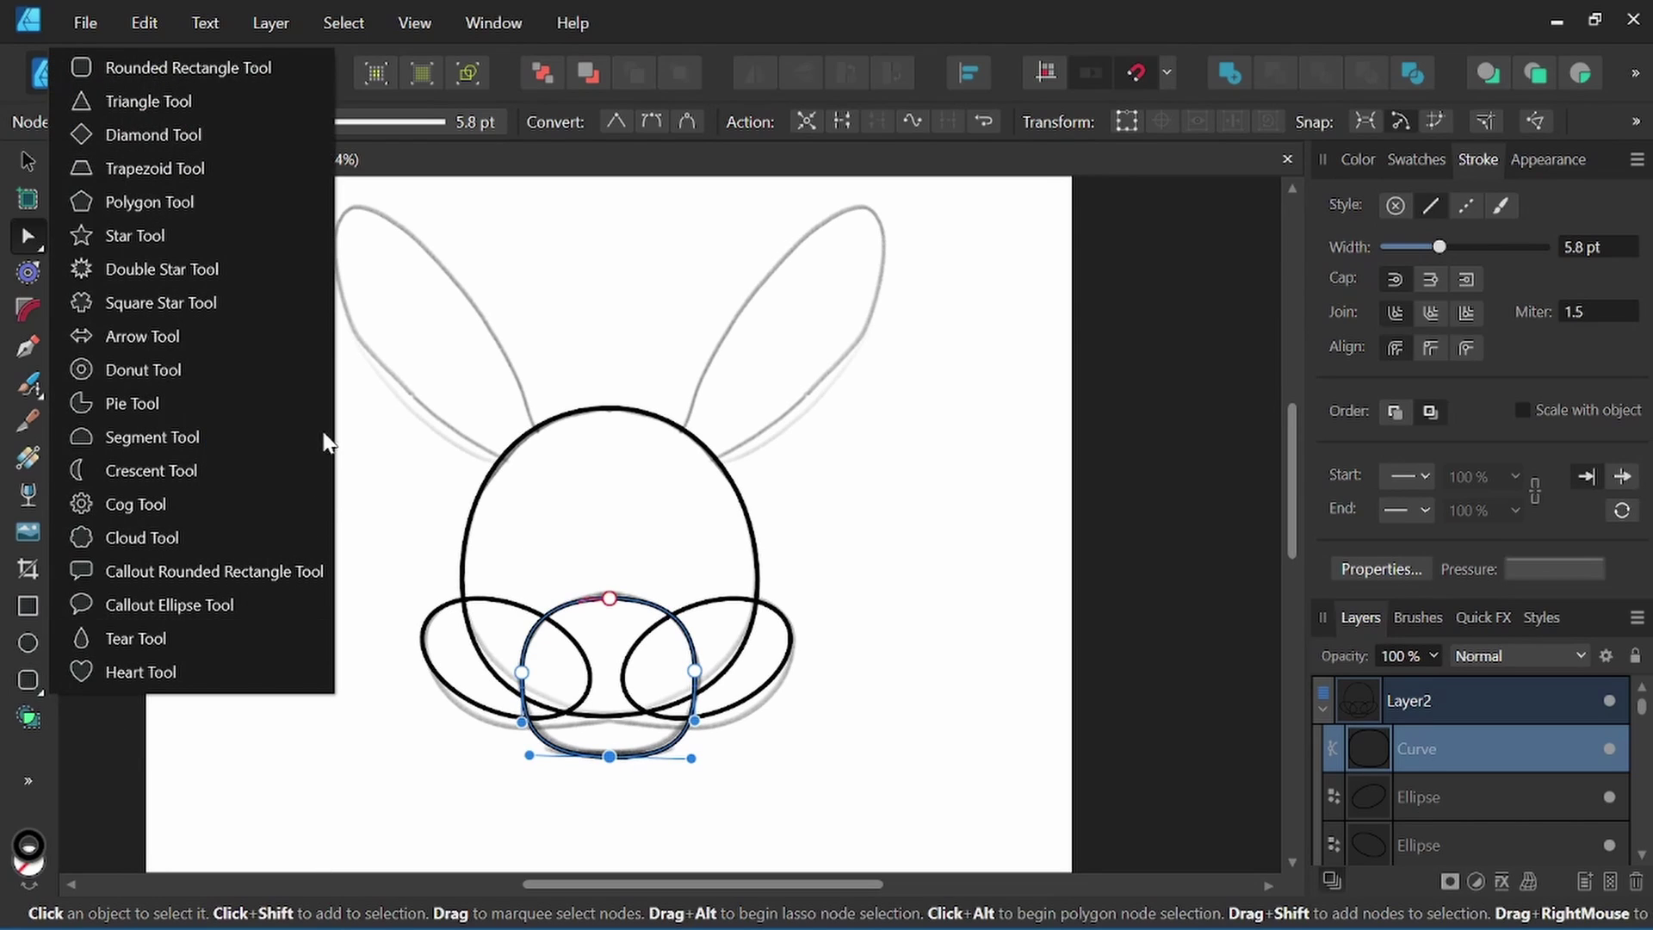
{"action": "left_click_drag", "start_coordinate": [237, 425], "coordinate": [342, 751]}
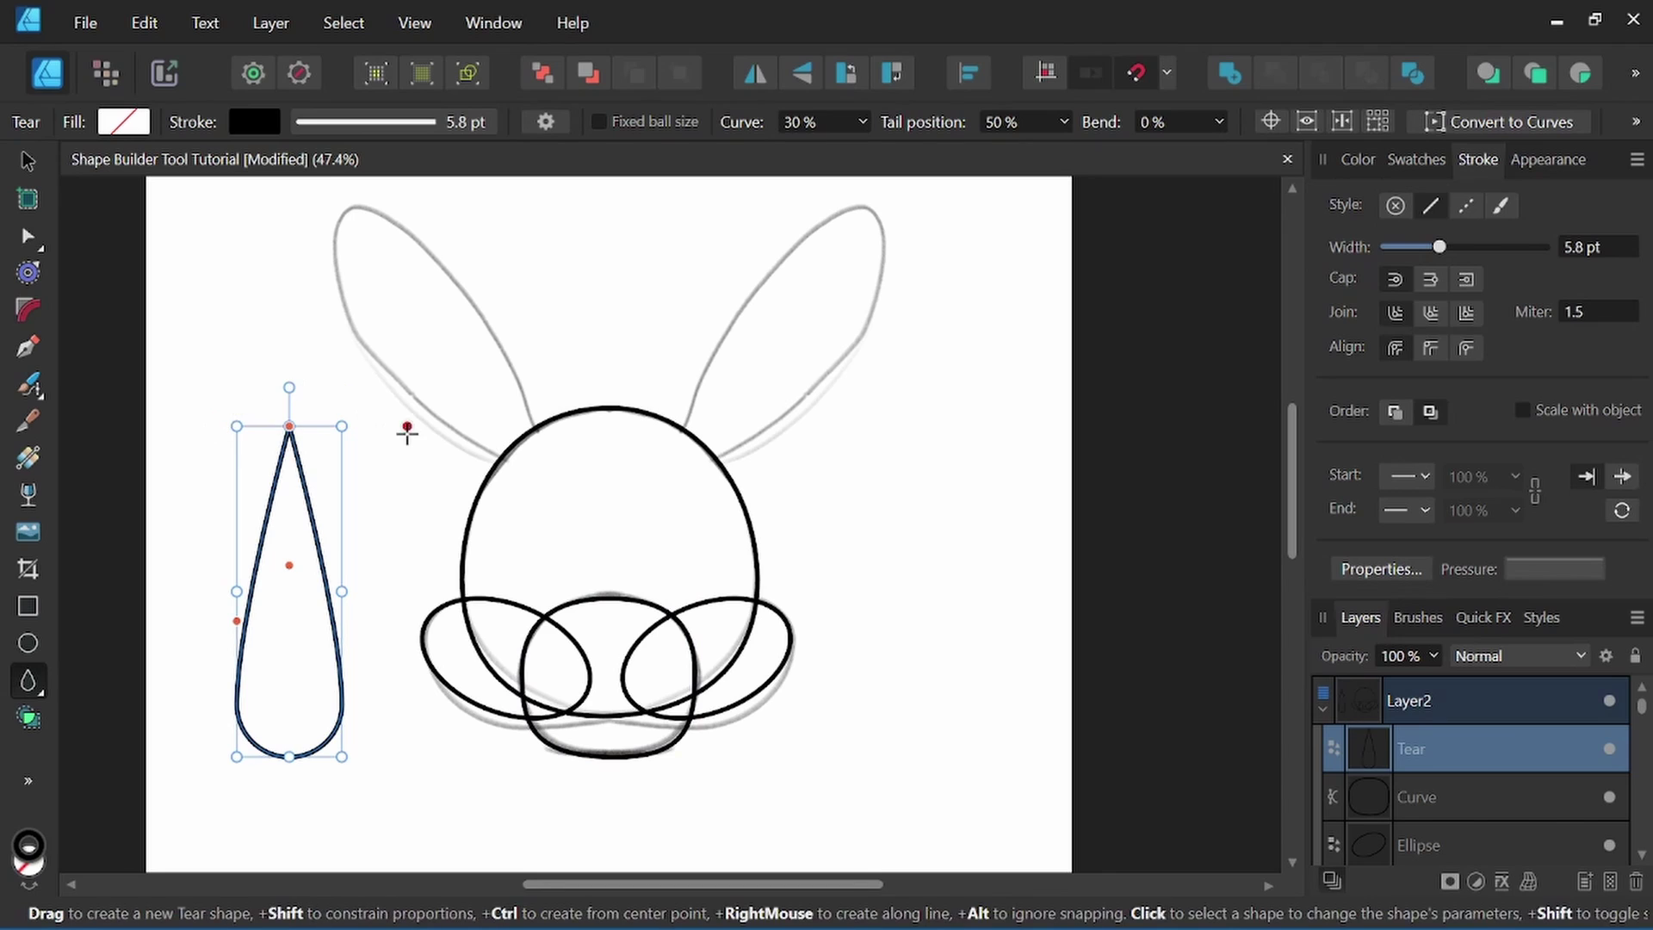
Rotate the tear so its tip points down into the head and position it over the sketched left ear.
{"action": "key", "text": "v"}
{"action": "left_click_drag", "start_coordinate": [289, 388], "coordinate": [539, 373]}
{"action": "left_click_drag", "start_coordinate": [605, 453], "coordinate": [587, 506]}
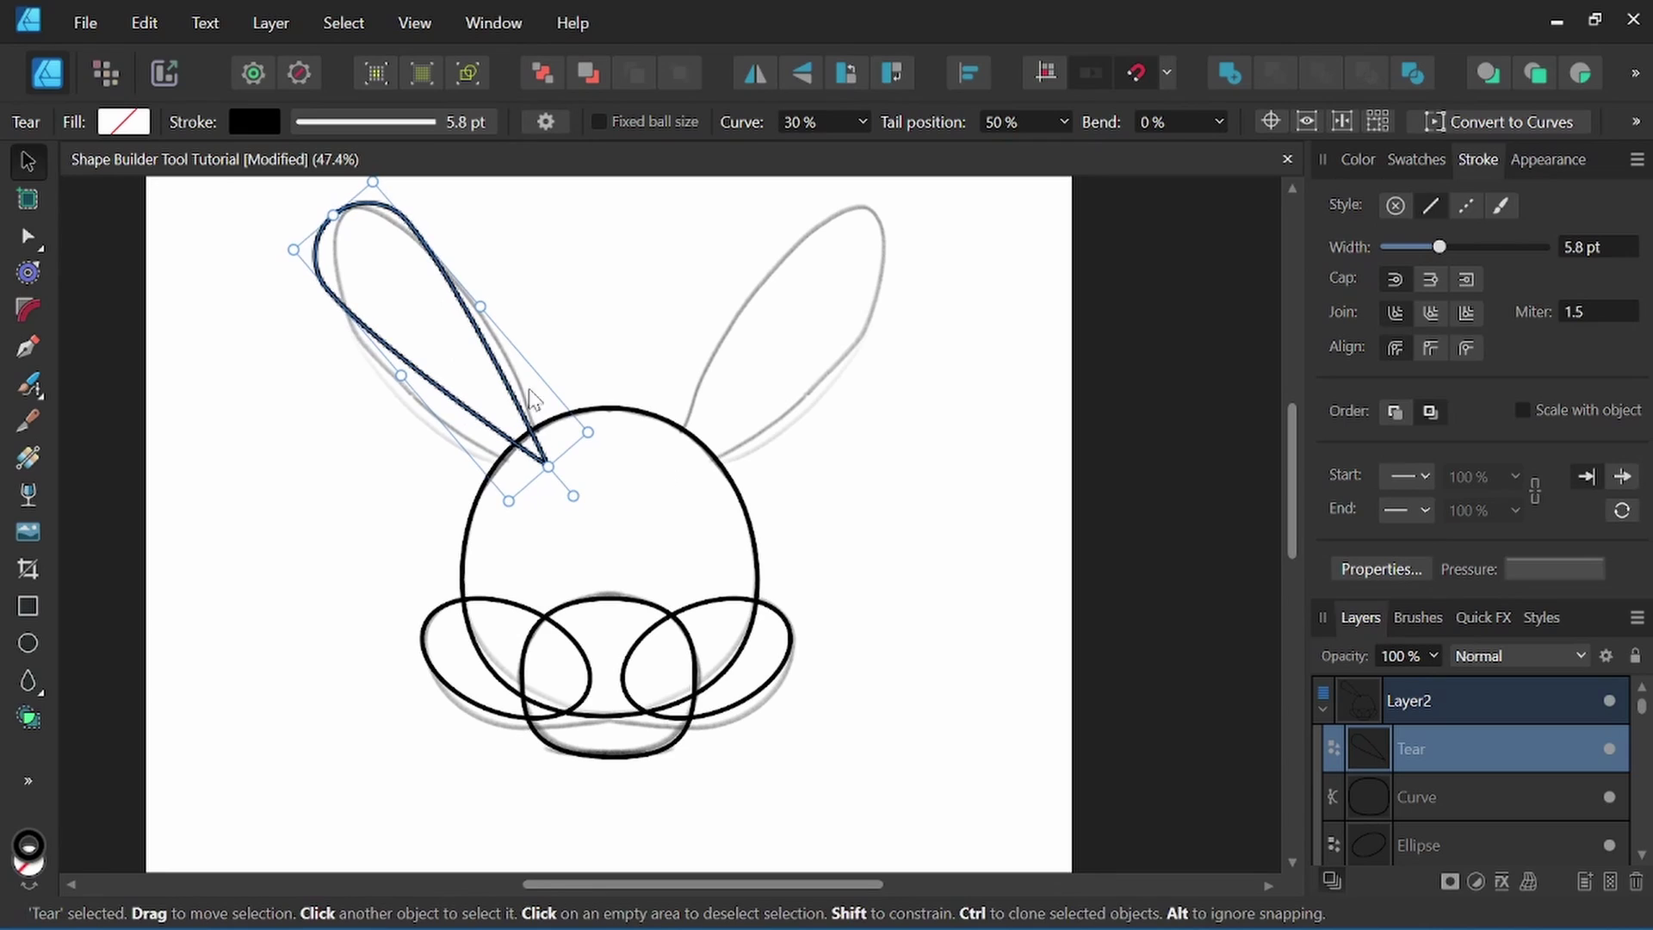
{"action": "left_click_drag", "start_coordinate": [508, 379], "coordinate": [519, 388]}
{"action": "left_click_drag", "start_coordinate": [545, 312], "coordinate": [583, 451]}
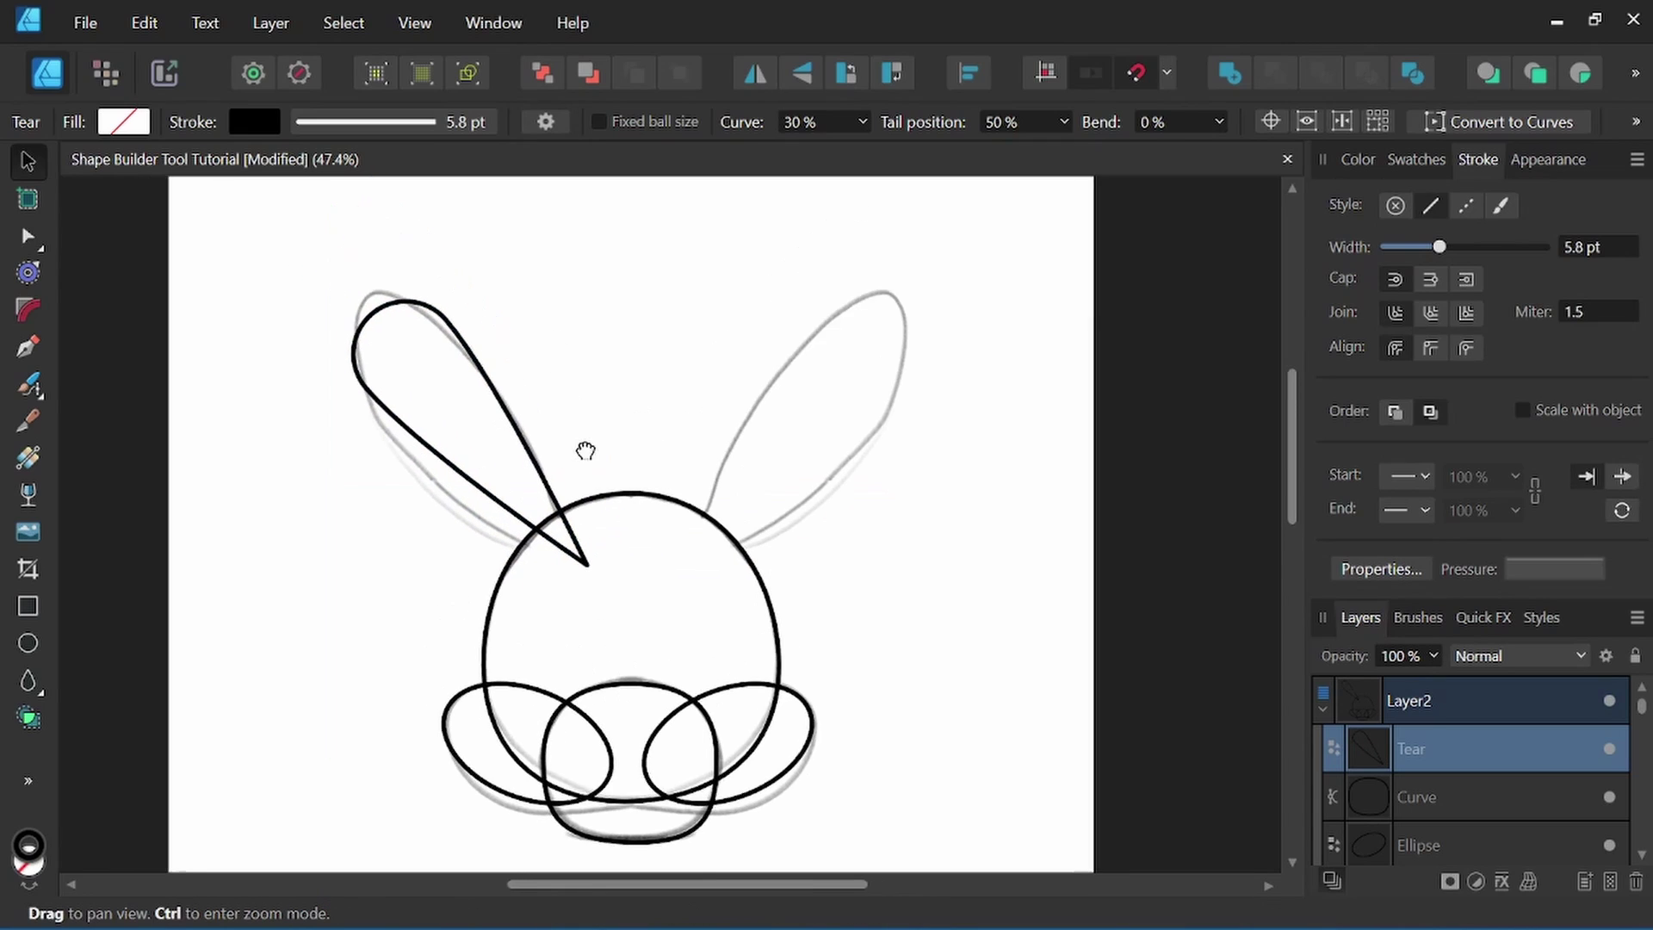
Convert the tear to curves and reshape its nodes, edge and lower handle to follow the sketched left ear.
{"action": "left_click", "coordinate": [1476, 121]}
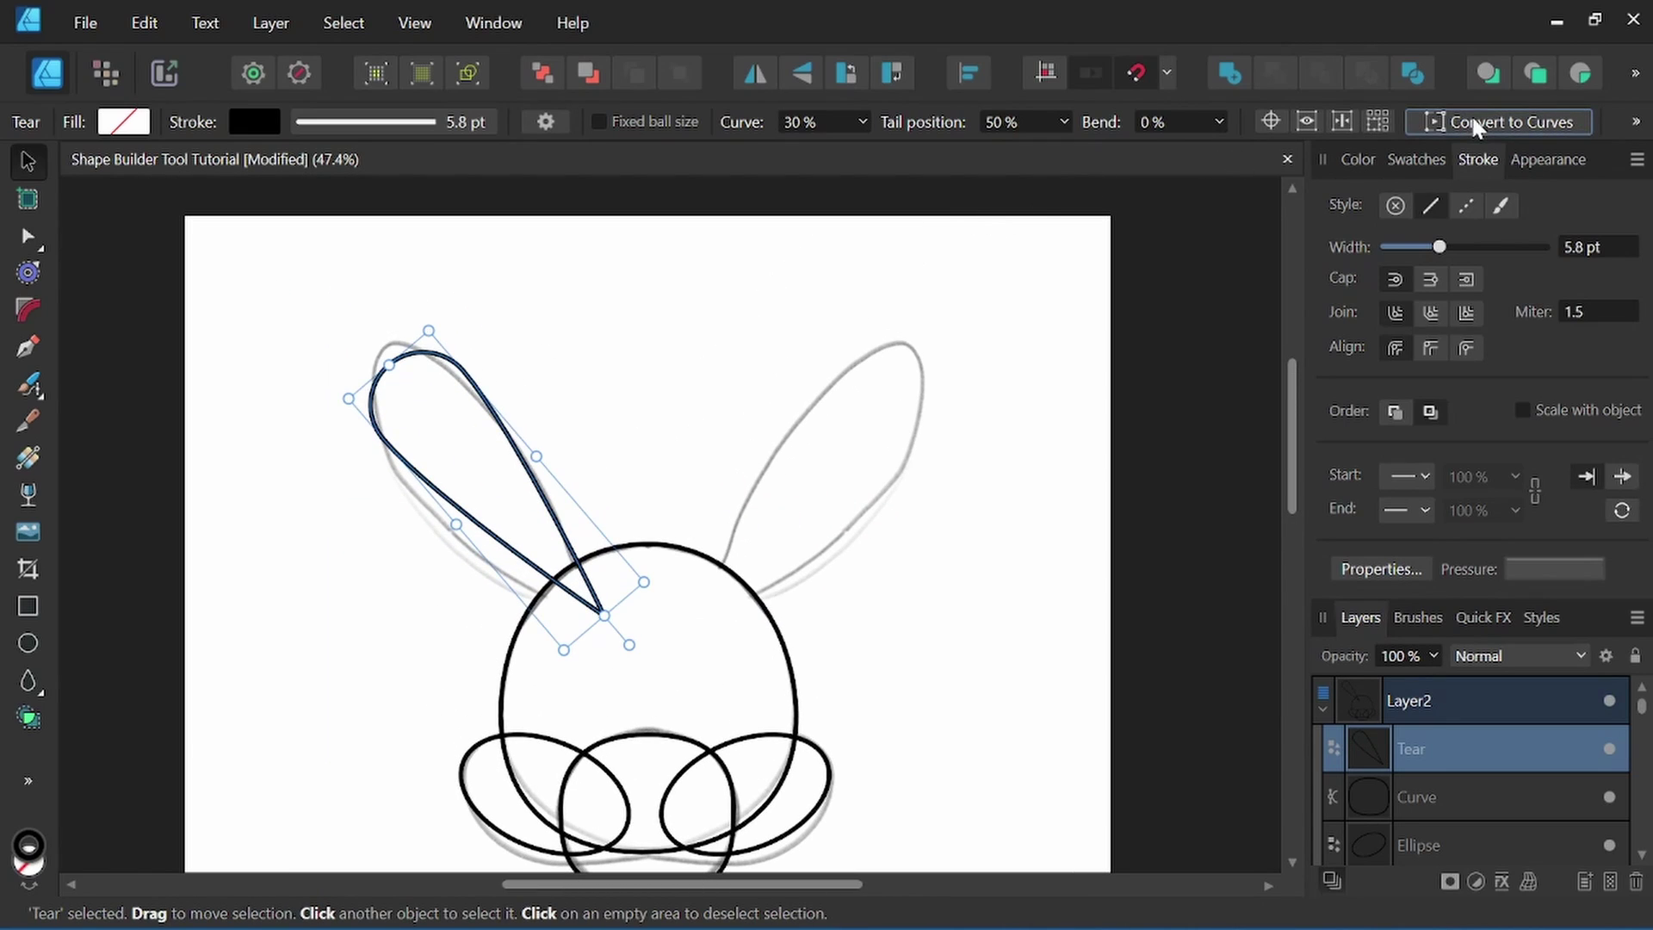
{"action": "scroll", "coordinate": [392, 377], "scroll_direction": "up", "scroll_amount": 2}
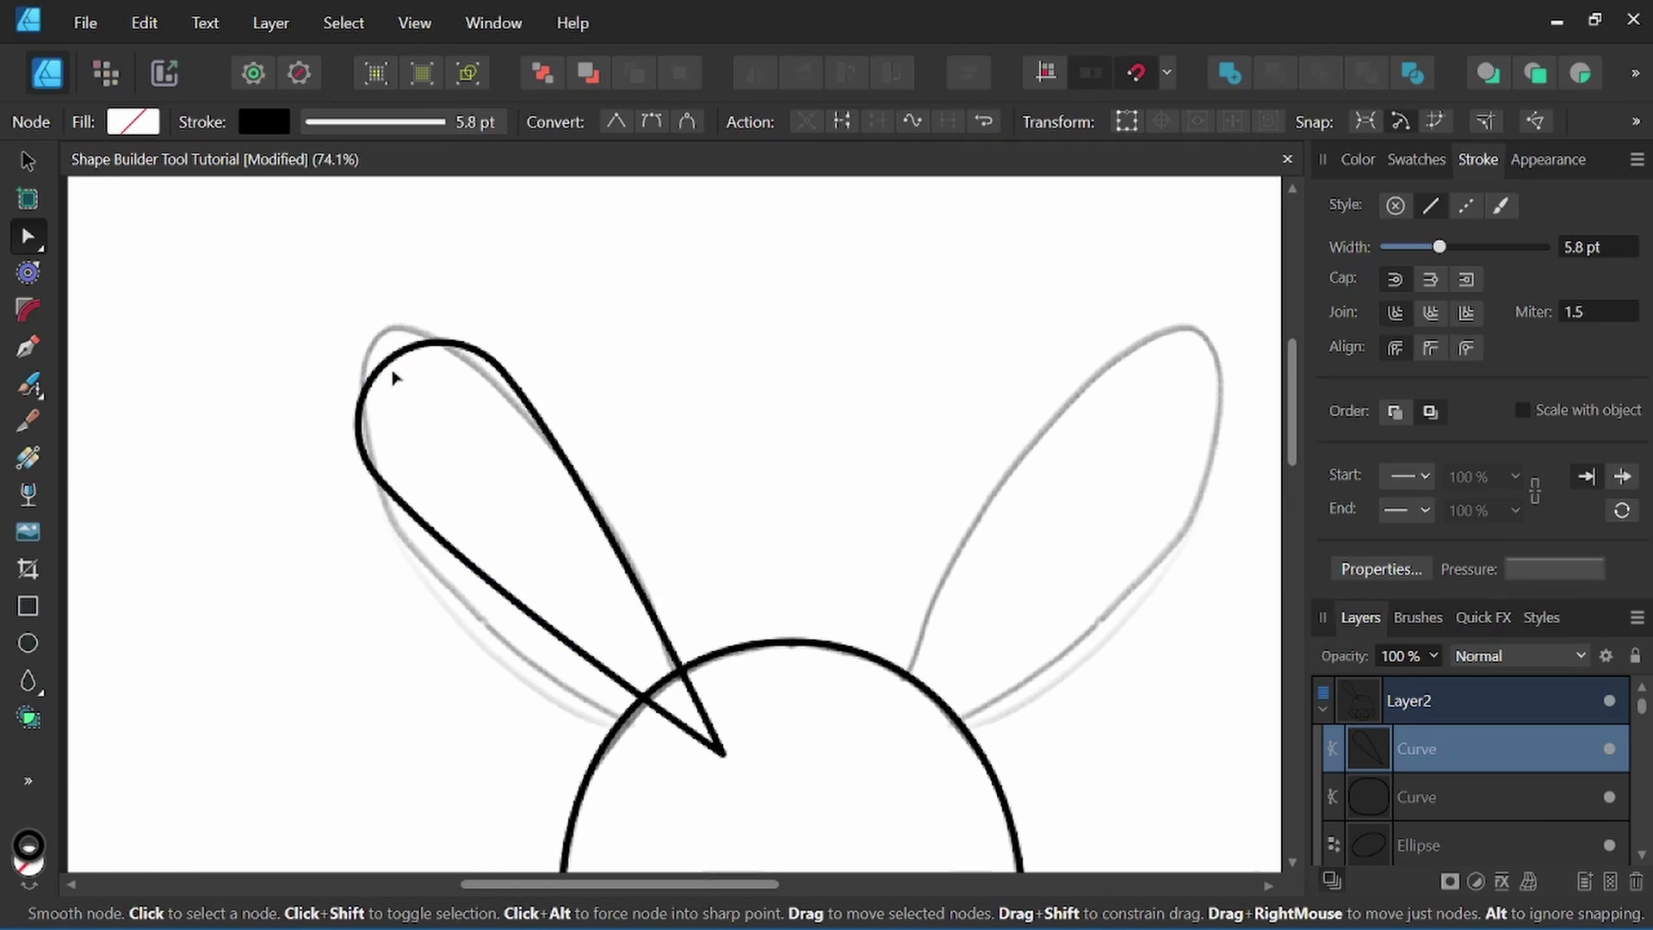
{"action": "left_click", "coordinate": [389, 366]}
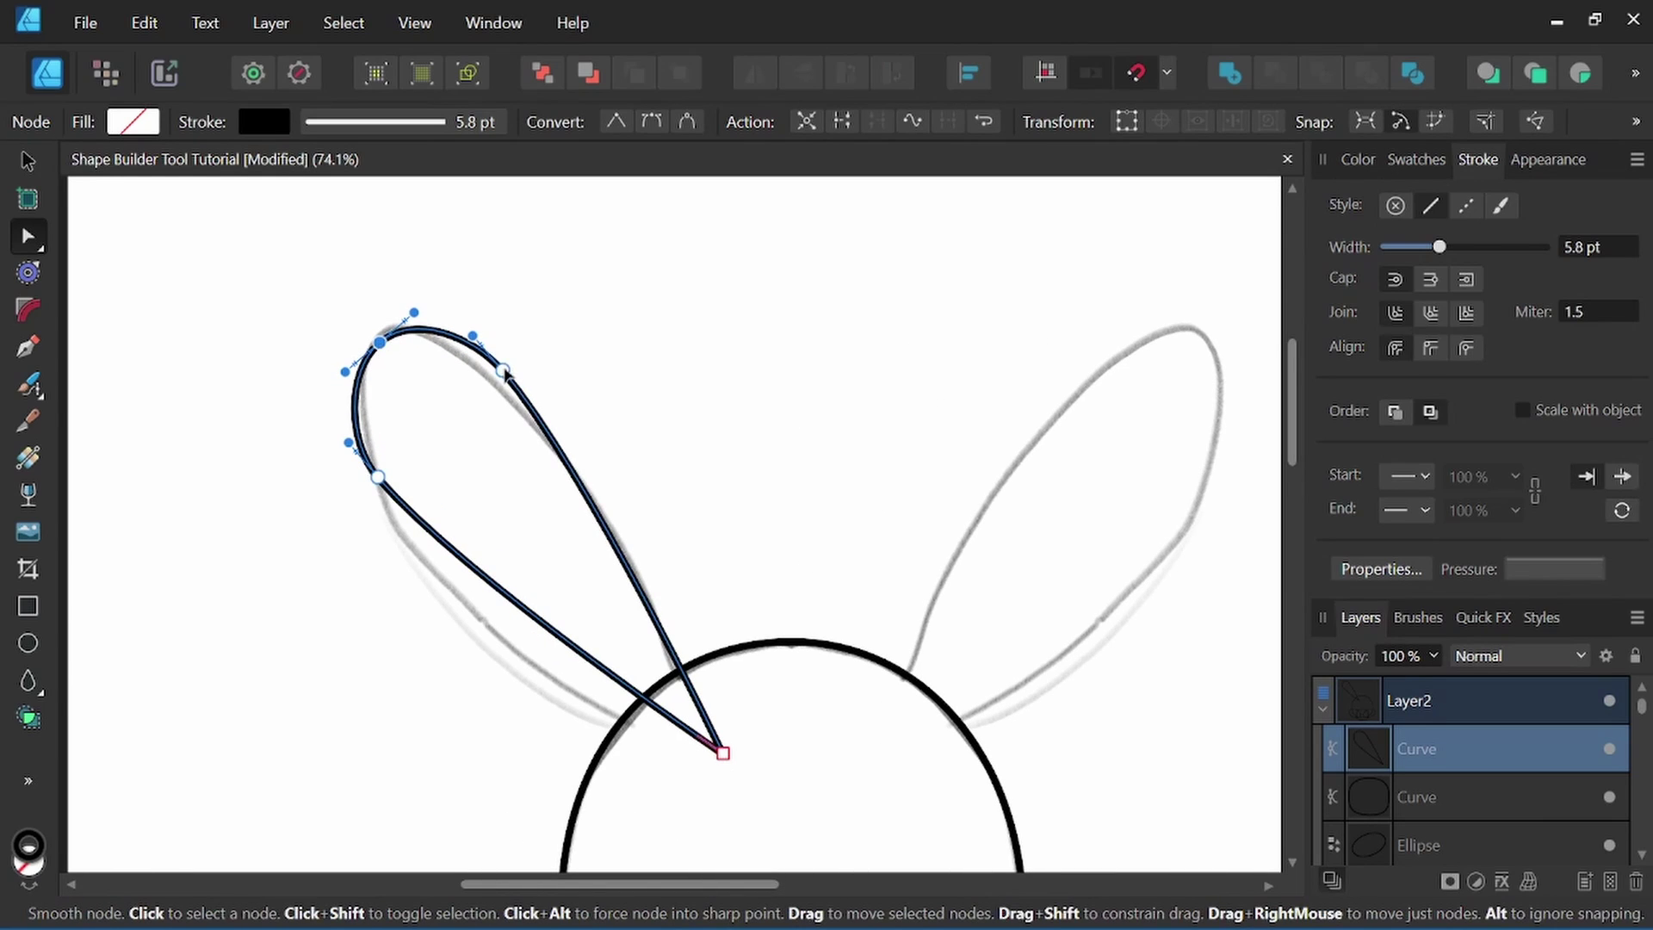
{"action": "left_click_drag", "start_coordinate": [505, 372], "coordinate": [499, 389]}
{"action": "left_click_drag", "start_coordinate": [592, 499], "coordinate": [652, 547]}
{"action": "left_click_drag", "start_coordinate": [379, 478], "coordinate": [401, 532]}
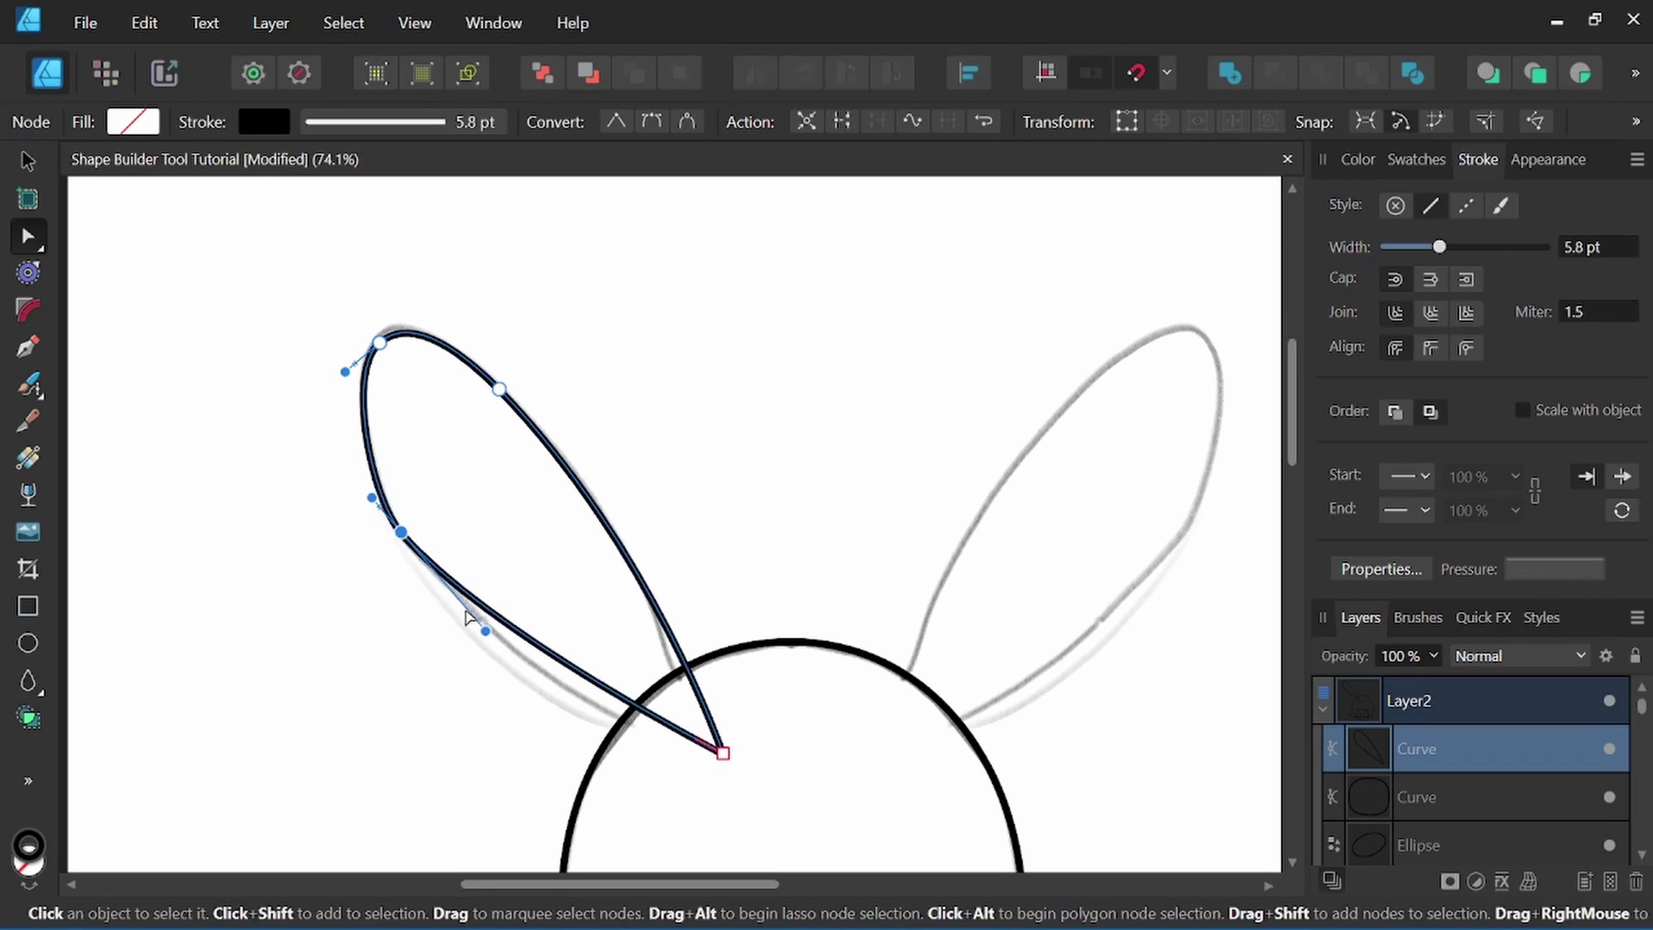
{"action": "left_click_drag", "start_coordinate": [486, 632], "coordinate": [508, 693]}
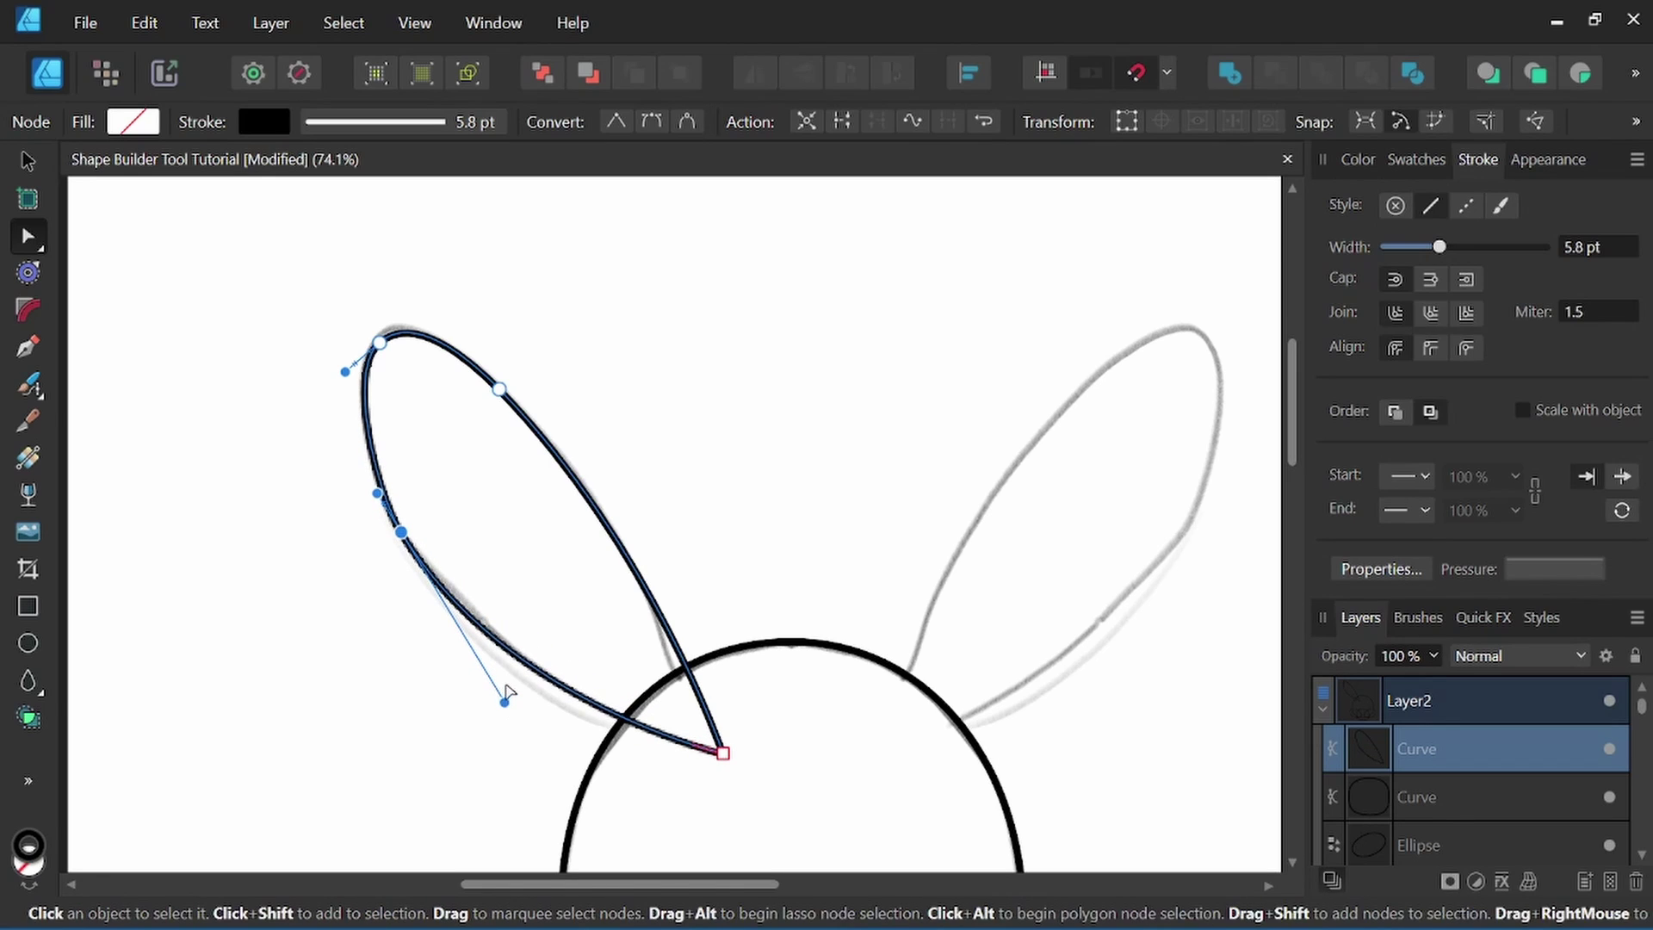
Duplicate the left ear, place the copy over the sketched right ear and flip it horizontally.
{"action": "key", "text": "v"}
{"action": "scroll", "coordinate": [683, 469], "scroll_direction": "down", "scroll_amount": 3}
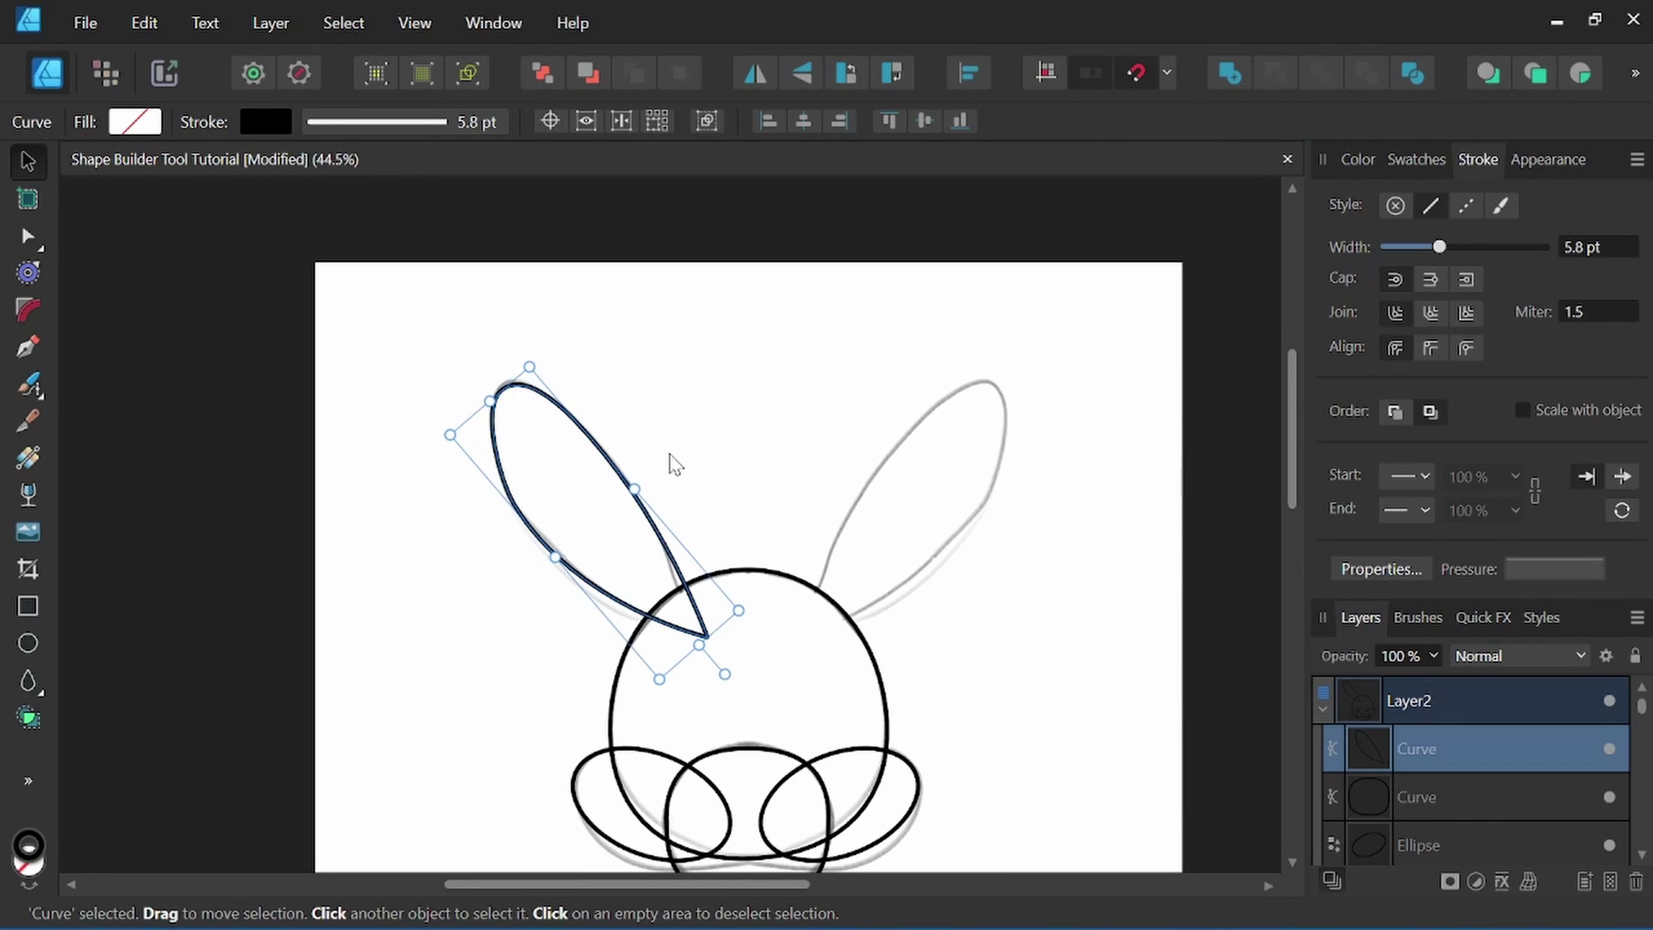
{"action": "left_click_drag", "start_coordinate": [674, 465], "coordinate": [548, 401]}
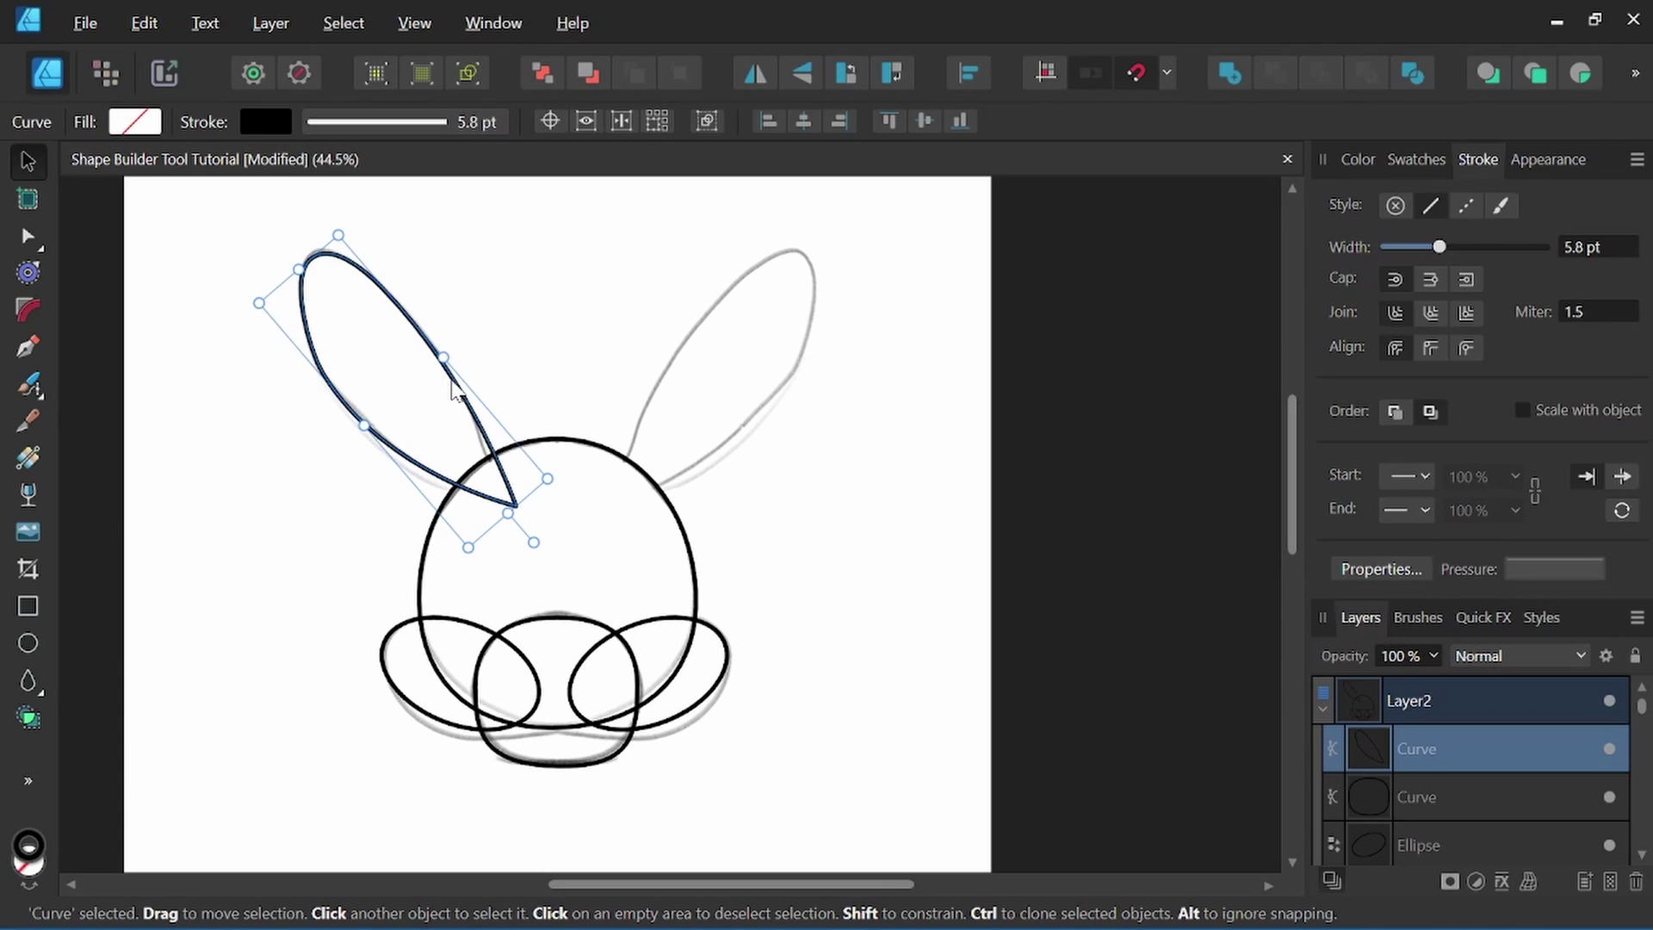
{"action": "left_click_drag", "start_coordinate": [454, 389], "coordinate": [791, 417]}
{"action": "left_click", "coordinate": [754, 75]}
{"action": "left_click", "coordinate": [966, 500]}
{"action": "scroll", "coordinate": [933, 517], "scroll_direction": "down", "scroll_amount": 4}
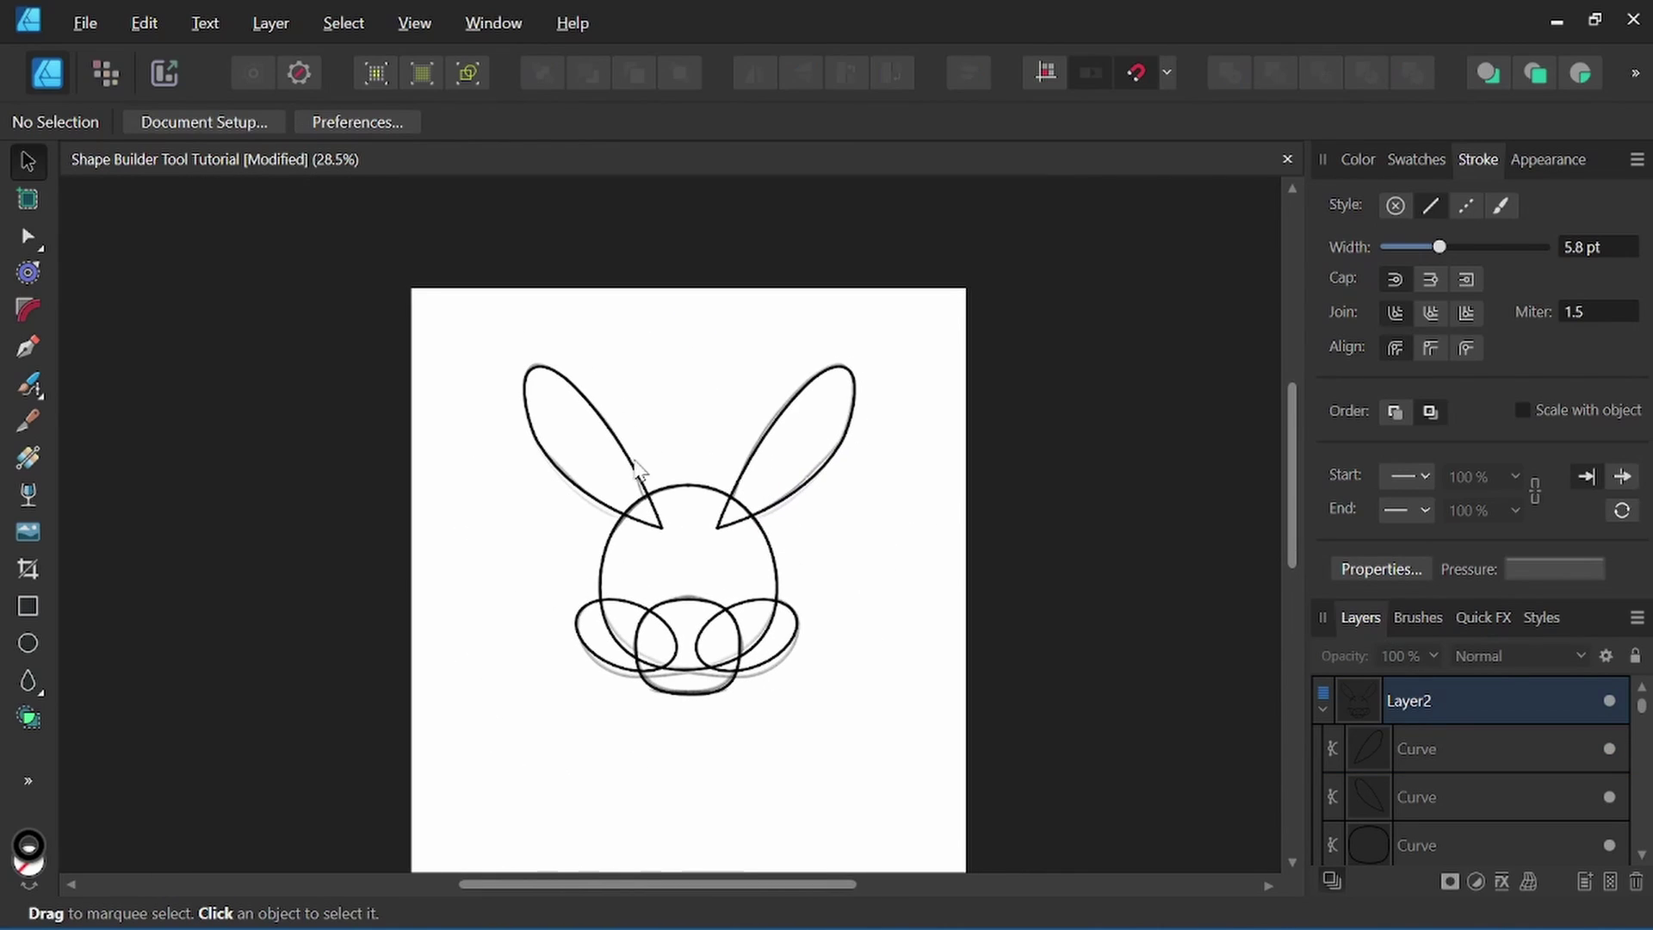
{"action": "scroll", "coordinate": [727, 594], "scroll_direction": "up", "scroll_amount": 4}
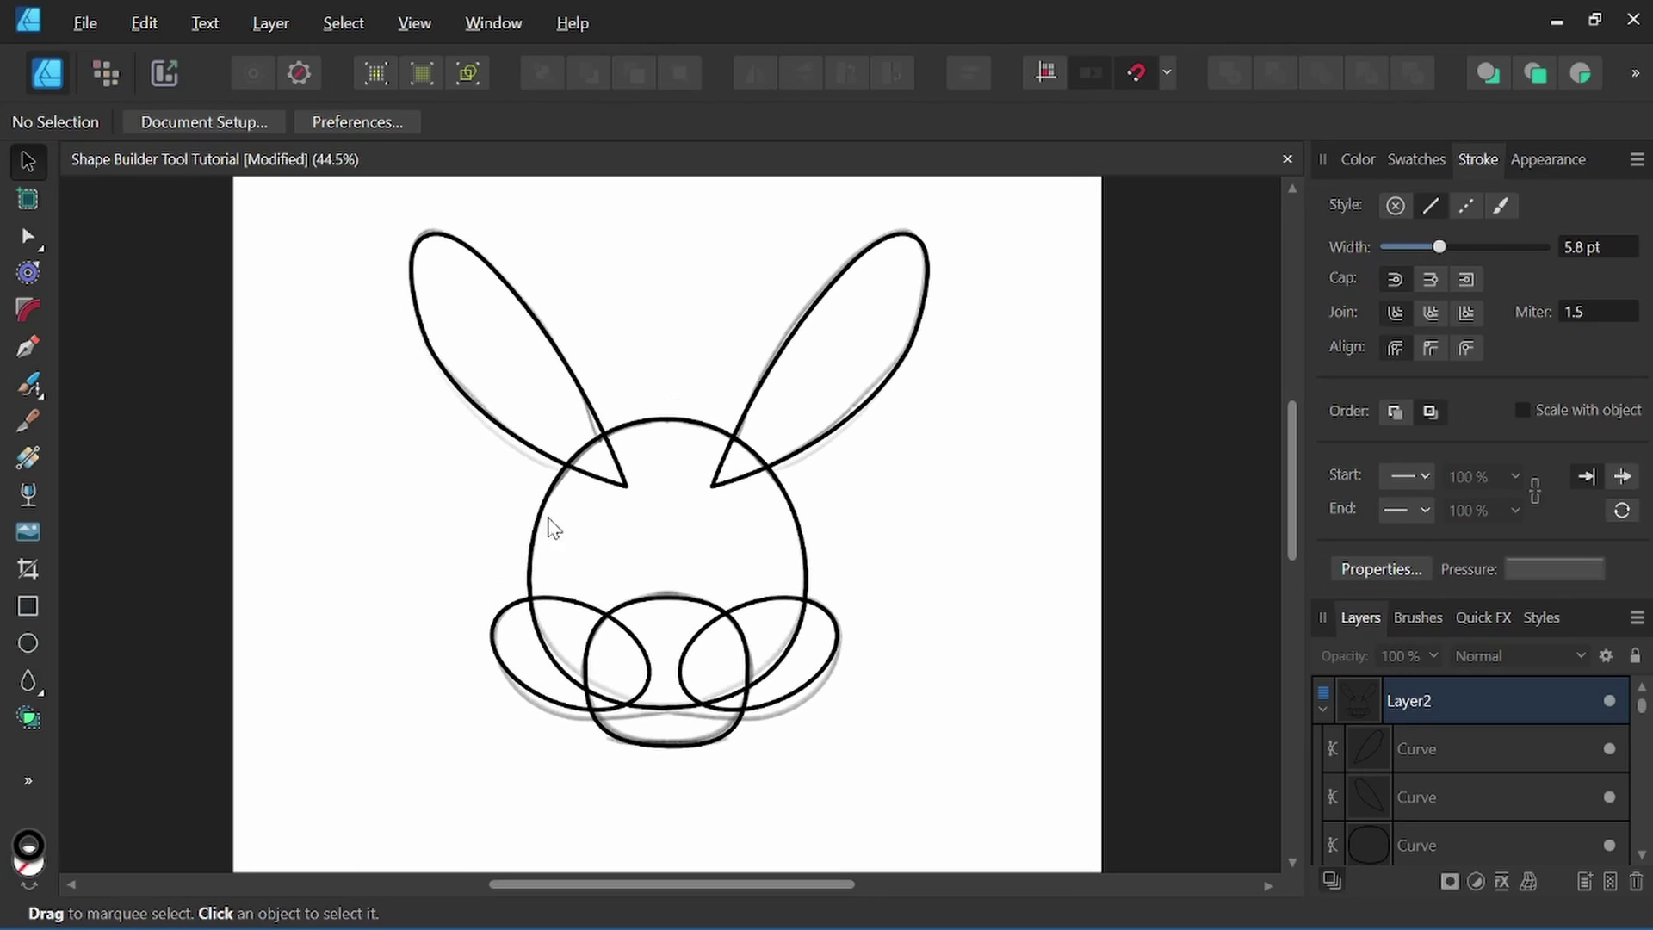
Hide the Pixel layer containing the rabbit sketch above Layer1.
{"action": "left_click", "coordinate": [1322, 709]}
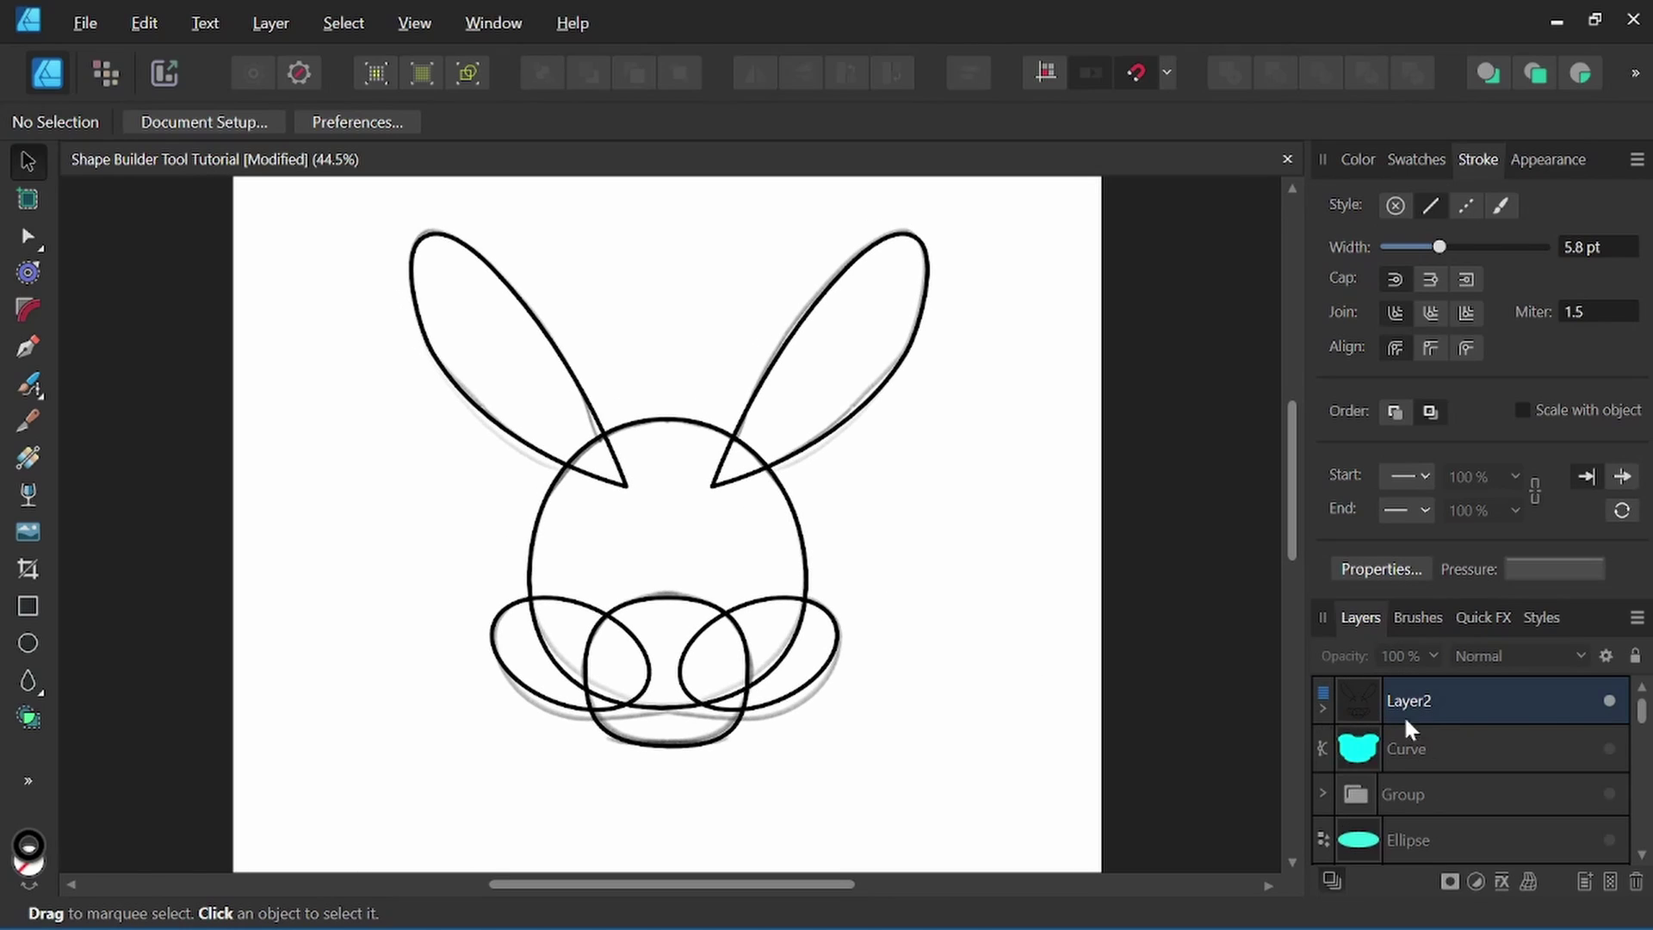
{"action": "scroll", "coordinate": [1589, 779], "scroll_direction": "down", "scroll_amount": 5}
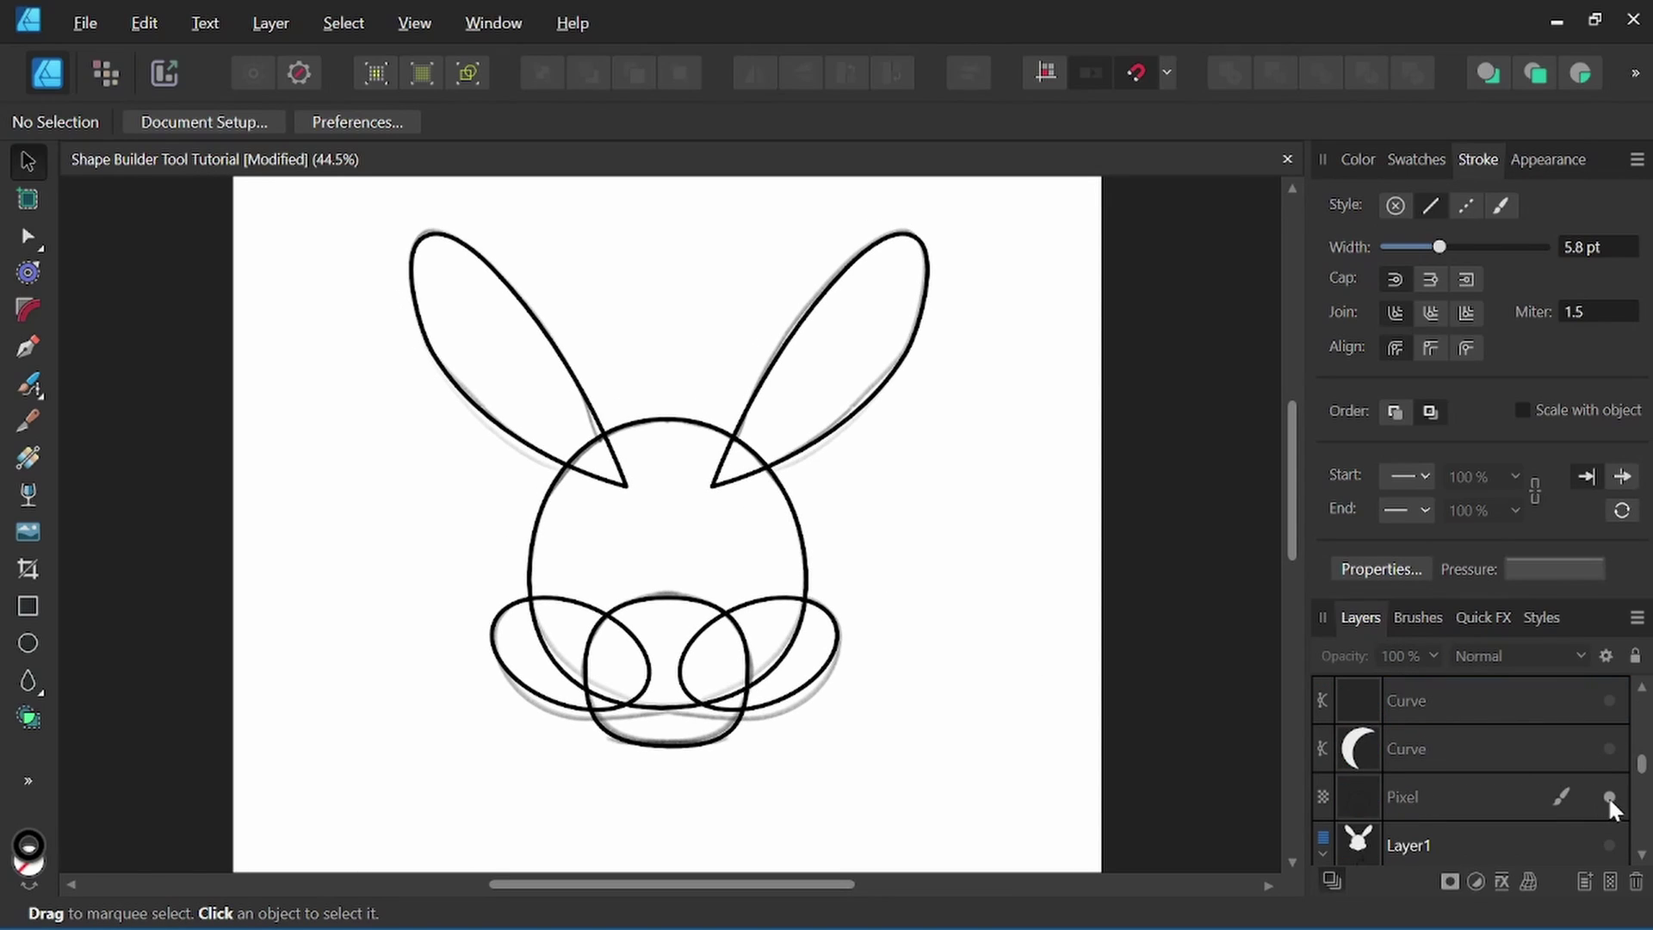
{"action": "left_click", "coordinate": [1608, 795]}
{"action": "scroll", "coordinate": [1536, 714], "scroll_direction": "up", "scroll_amount": 5}
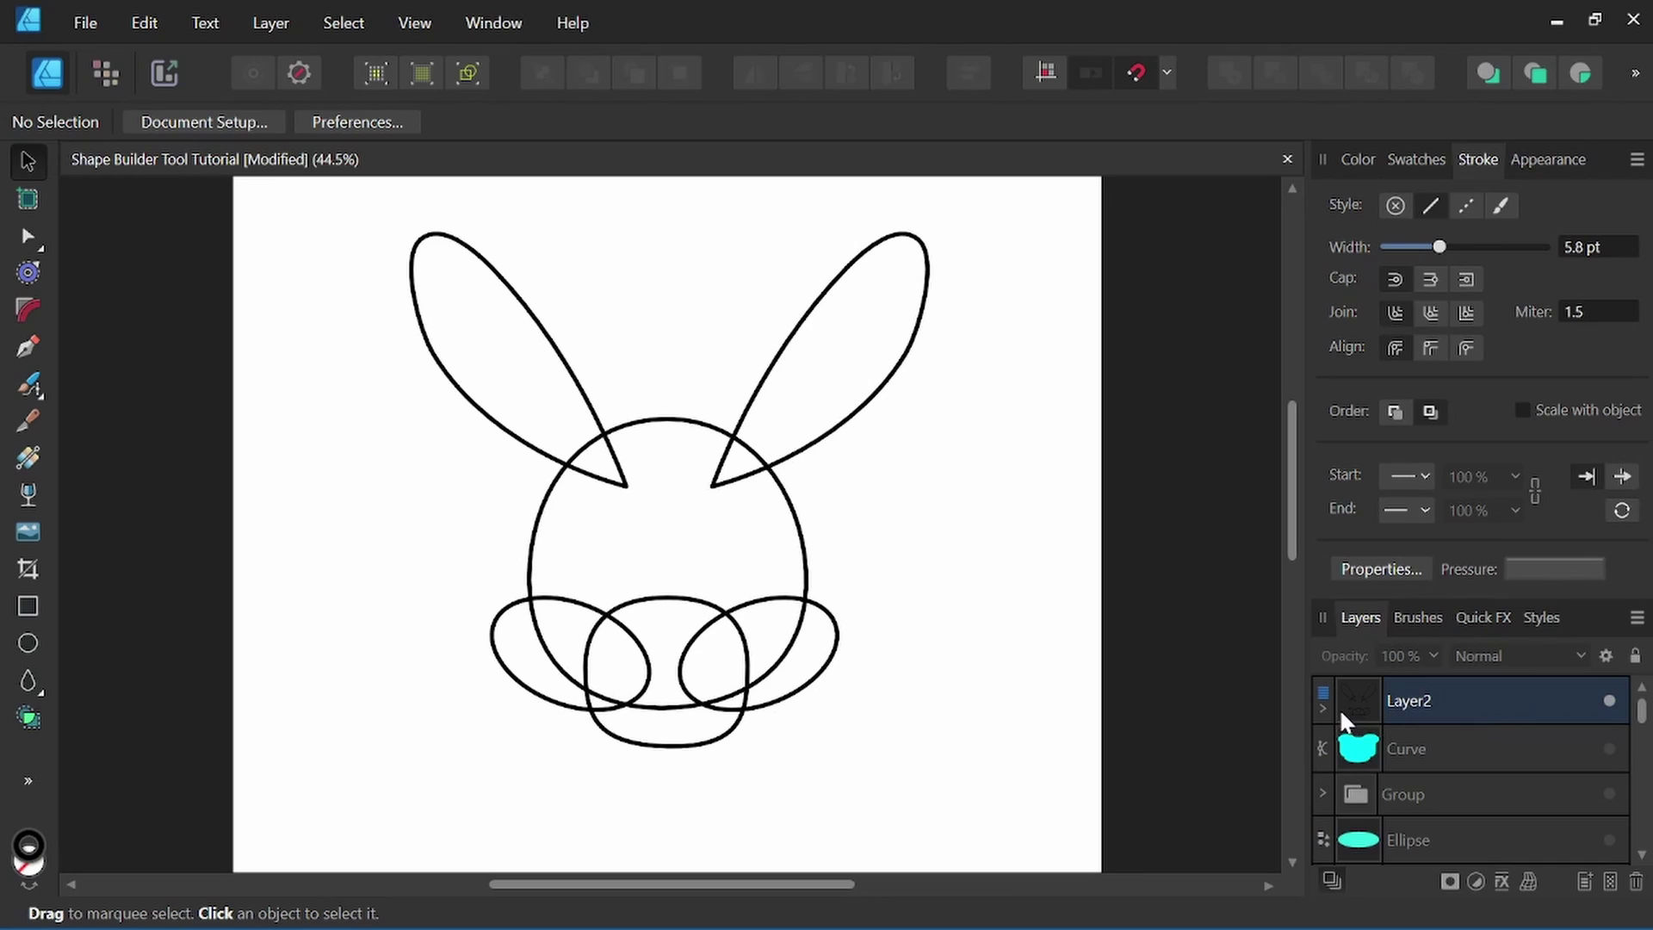
Select all six rabbit shapes in Layer2 and merge every area into one outline with the Shape Builder Tool.
{"action": "left_click", "coordinate": [1323, 708]}
{"action": "left_click", "coordinate": [1464, 747]}
{"action": "scroll", "coordinate": [1460, 747], "scroll_direction": "down", "scroll_amount": 2}
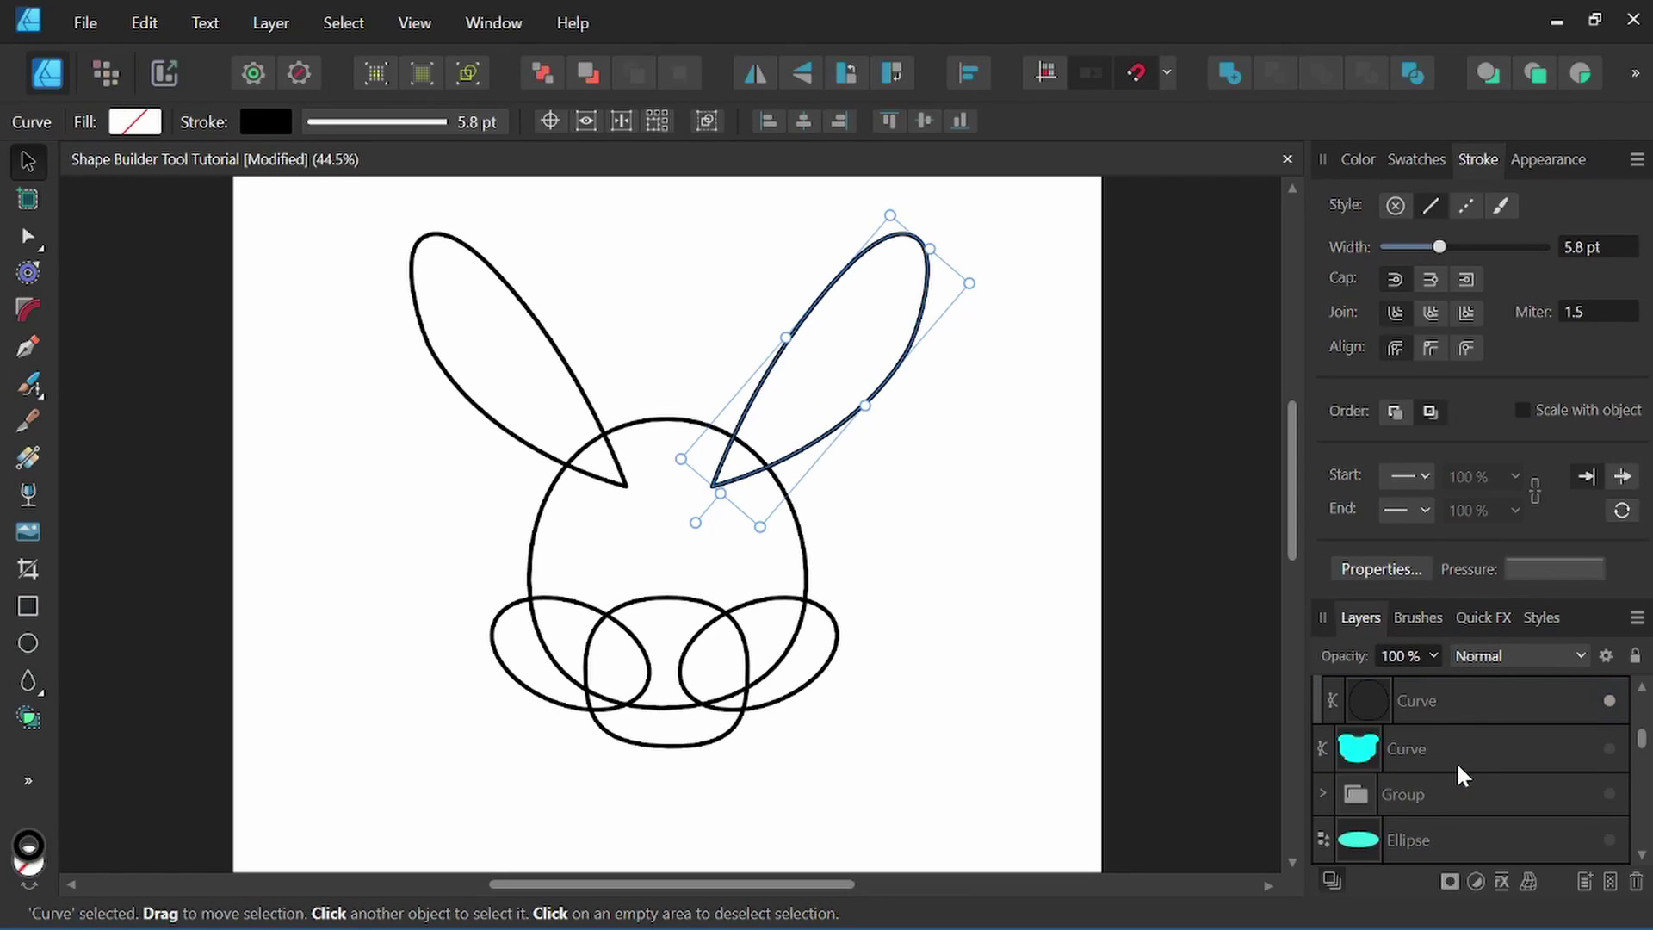
{"action": "left_click", "coordinate": [1377, 705]}
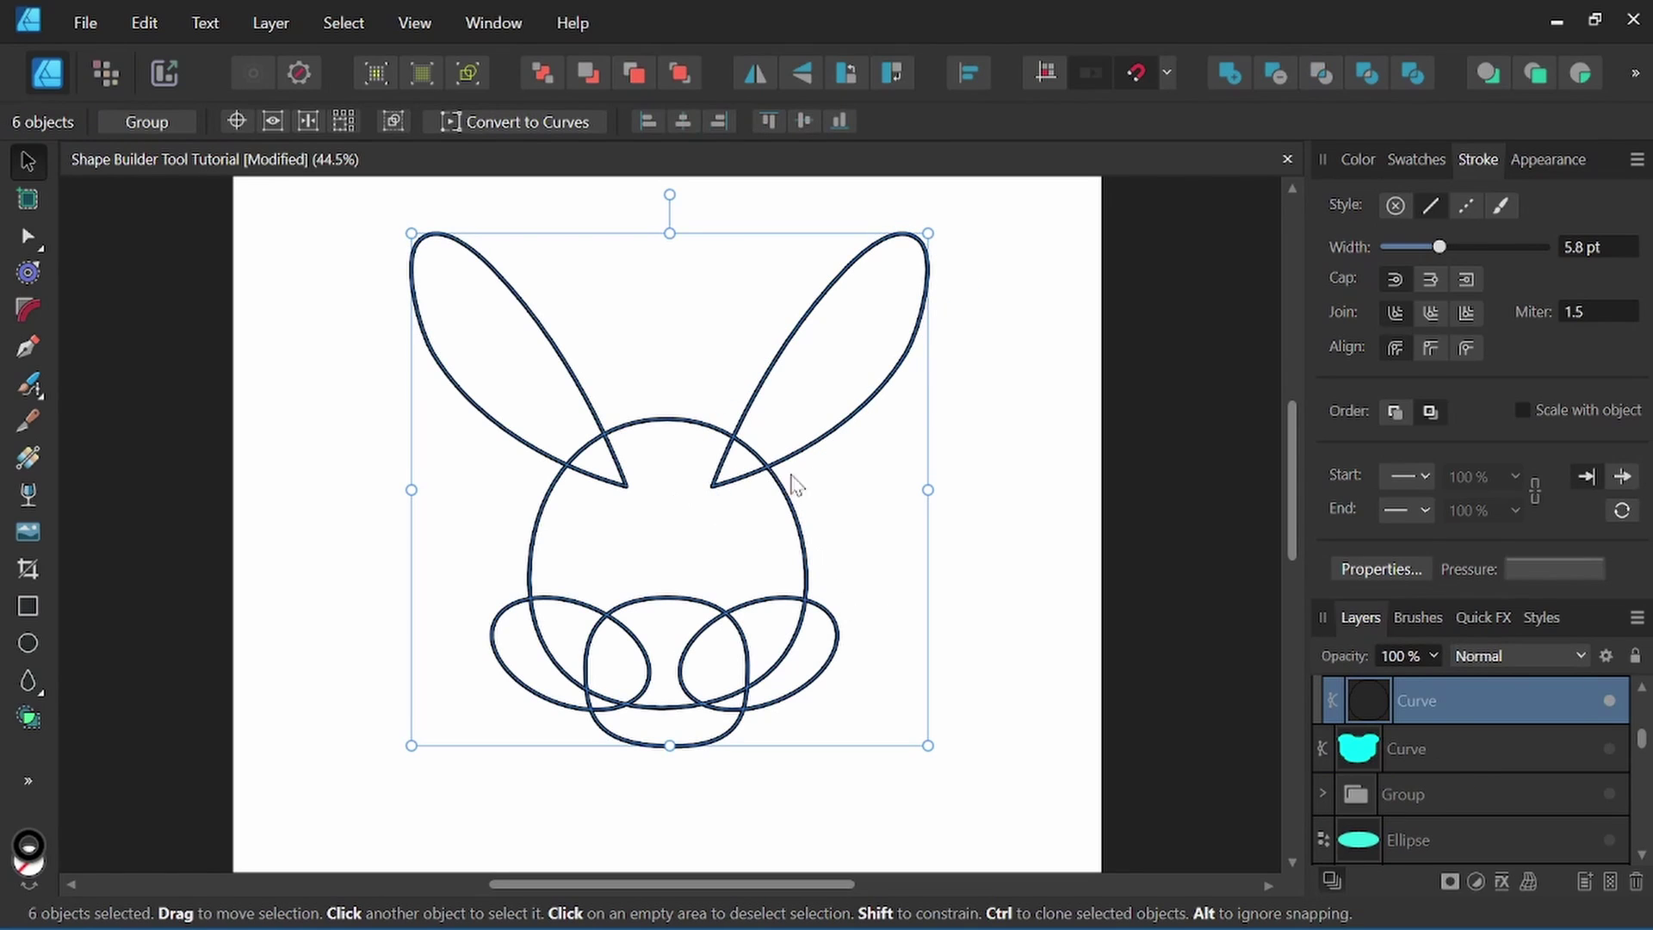
{"action": "left_click", "coordinate": [28, 719]}
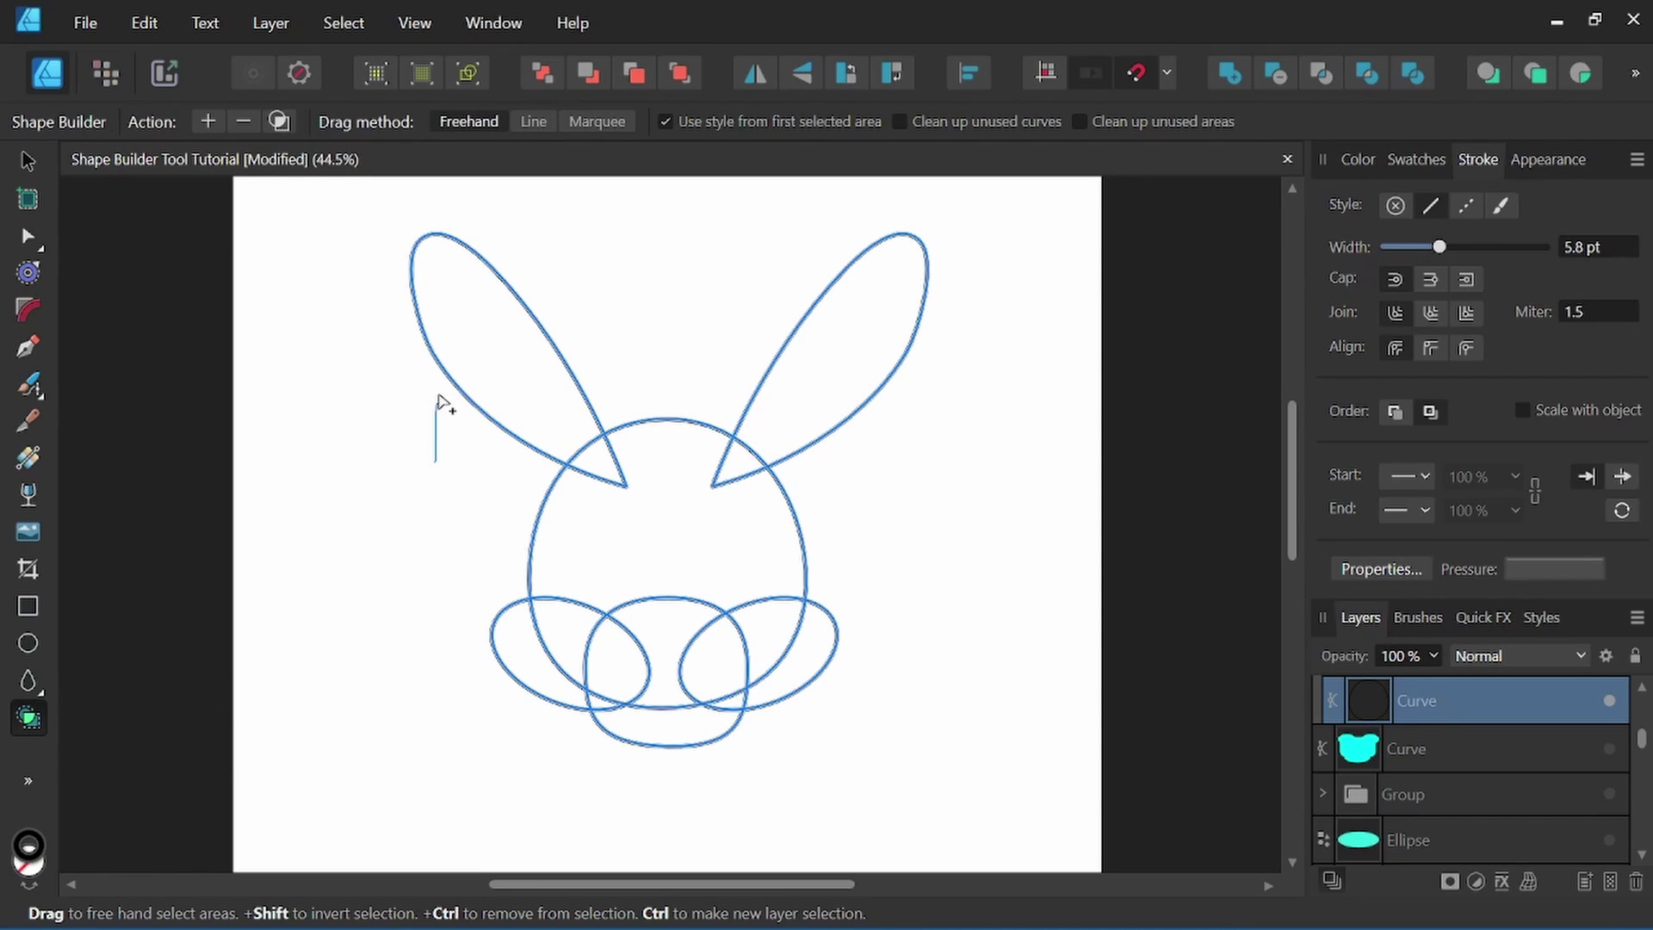
{"action": "mouse_move", "coordinate": [439, 401]}
{"action": "left_mouse_down"}
{"action": "mouse_move", "coordinate": [480, 378]}
{"action": "mouse_move", "coordinate": [576, 455]}
{"action": "mouse_move", "coordinate": [779, 441]}
{"action": "left_mouse_up"}
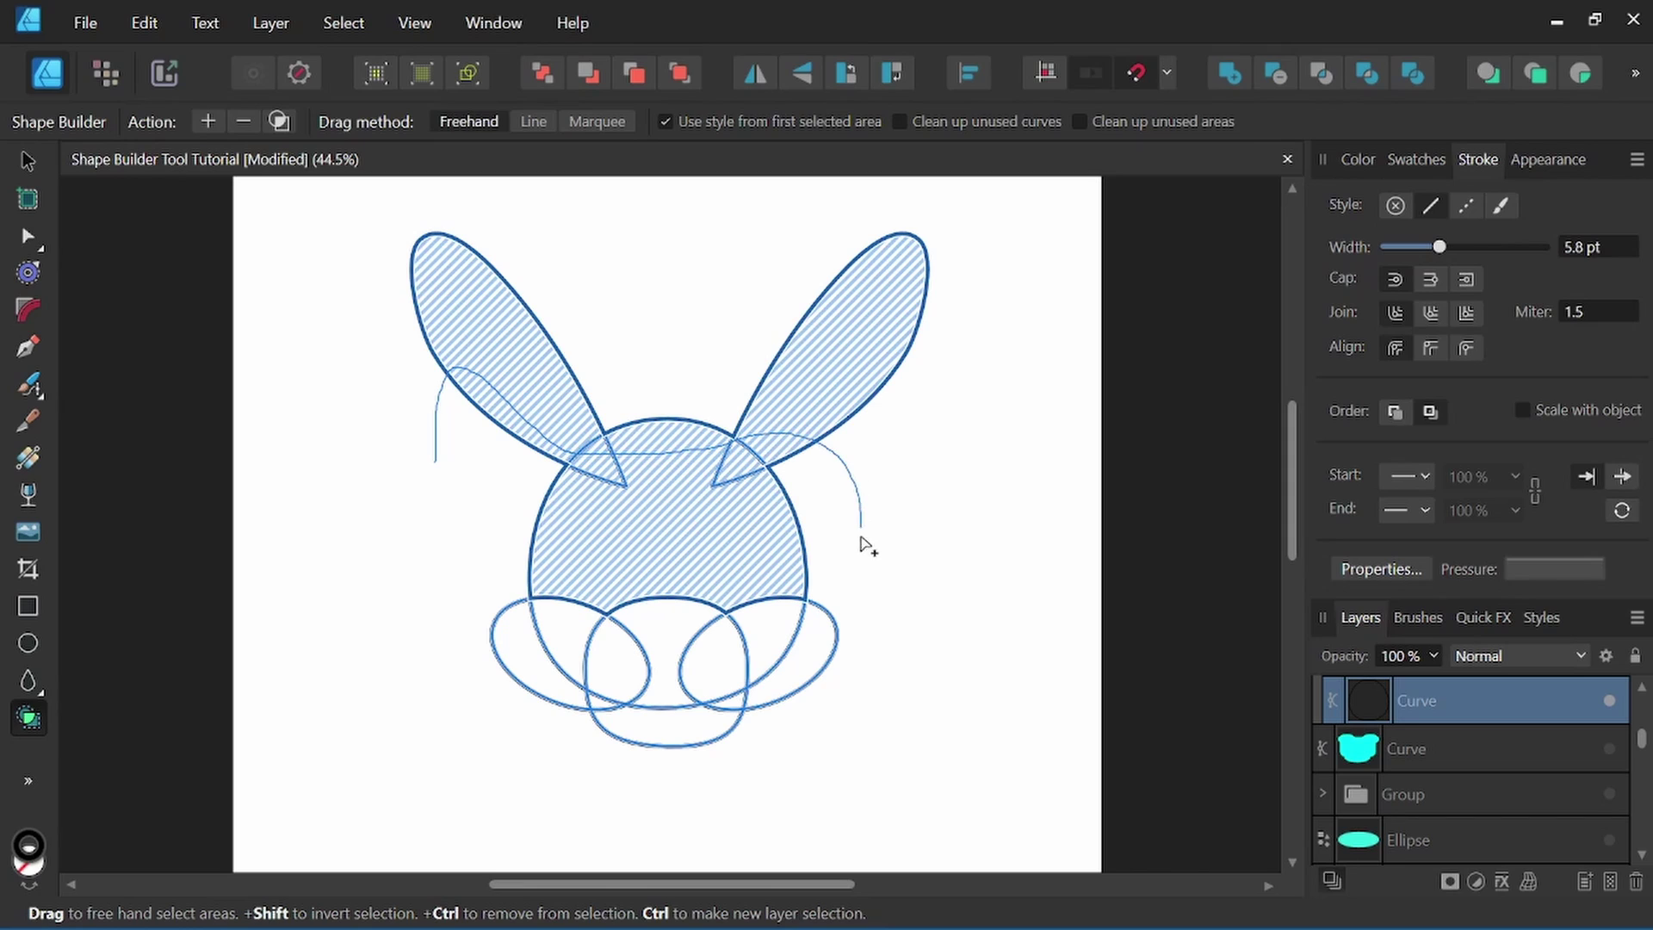
{"action": "mouse_move", "coordinate": [864, 544]}
{"action": "left_mouse_down"}
{"action": "mouse_move", "coordinate": [829, 629]}
{"action": "mouse_move", "coordinate": [728, 654]}
{"action": "mouse_move", "coordinate": [696, 720]}
{"action": "mouse_move", "coordinate": [653, 710]}
{"action": "mouse_move", "coordinate": [638, 679]}
{"action": "mouse_move", "coordinate": [588, 700]}
{"action": "mouse_move", "coordinate": [562, 686]}
{"action": "mouse_move", "coordinate": [554, 634]}
{"action": "left_mouse_up"}
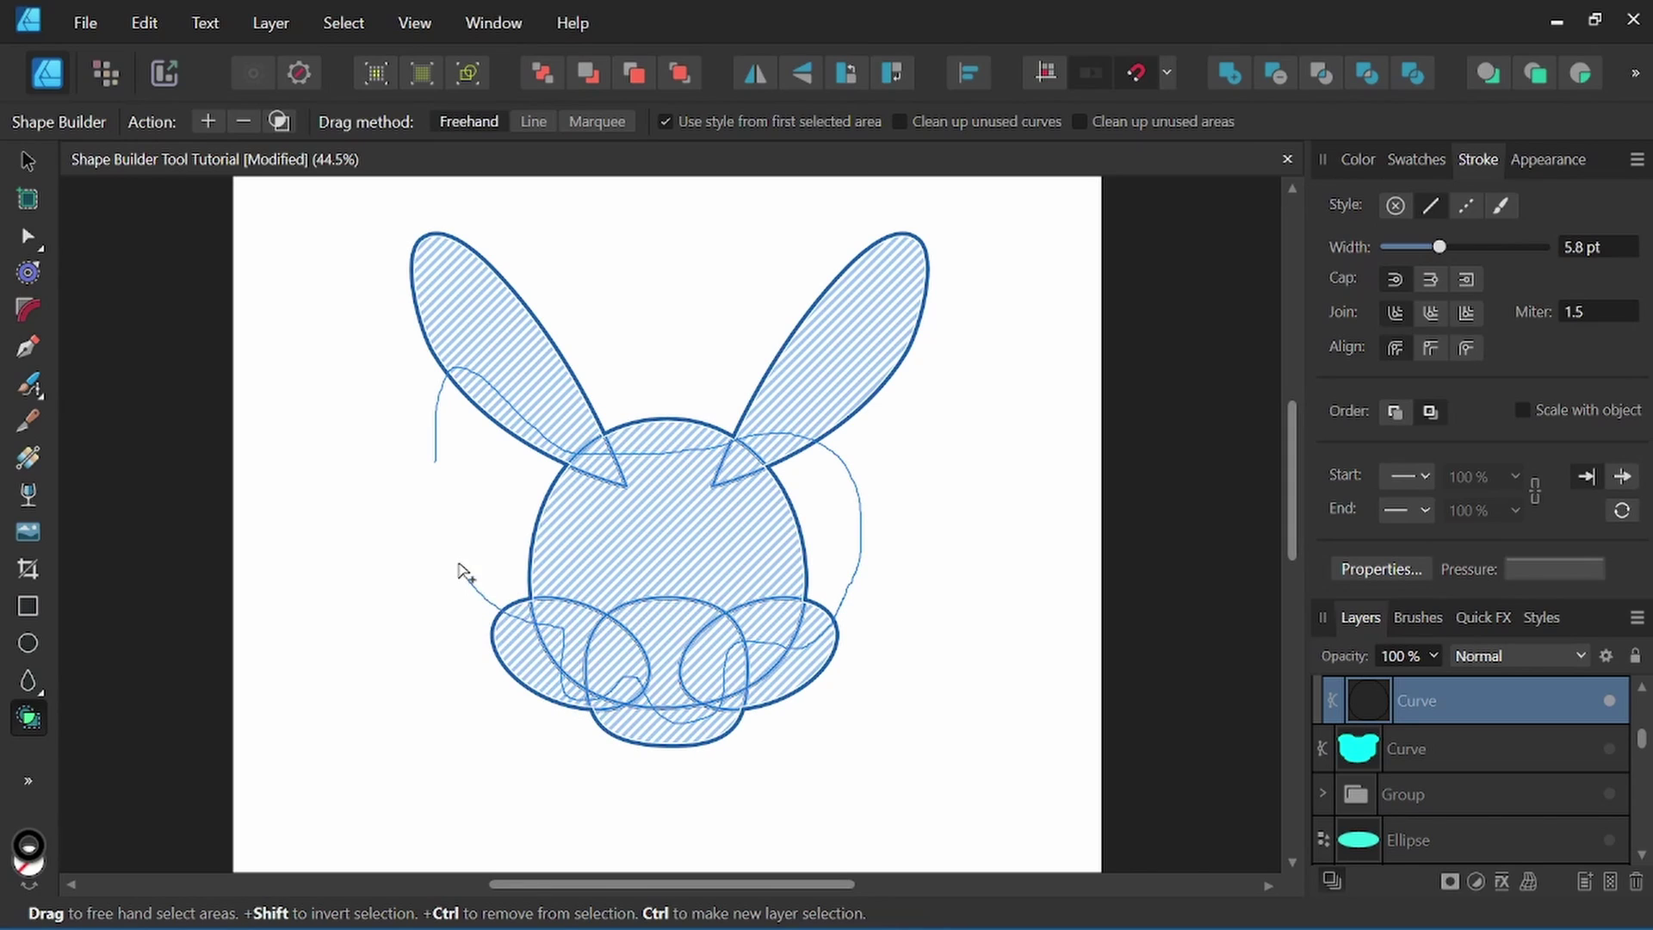
{"action": "left_click_drag", "start_coordinate": [465, 572], "coordinate": [470, 575]}
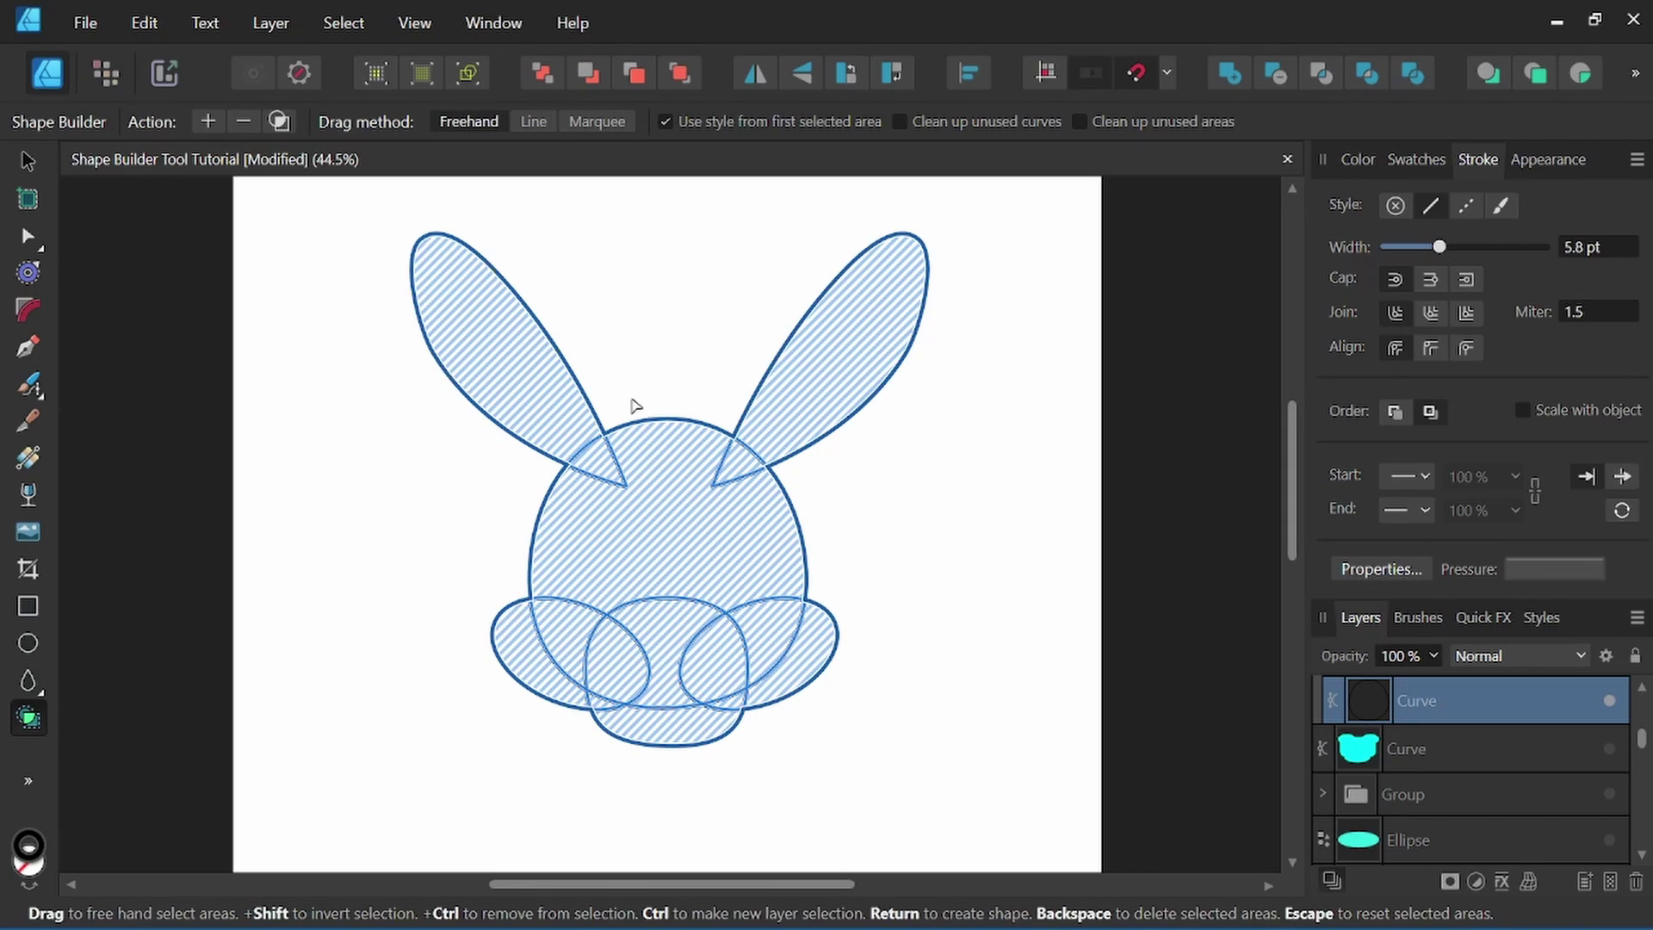
{"action": "left_click", "coordinate": [203, 123]}
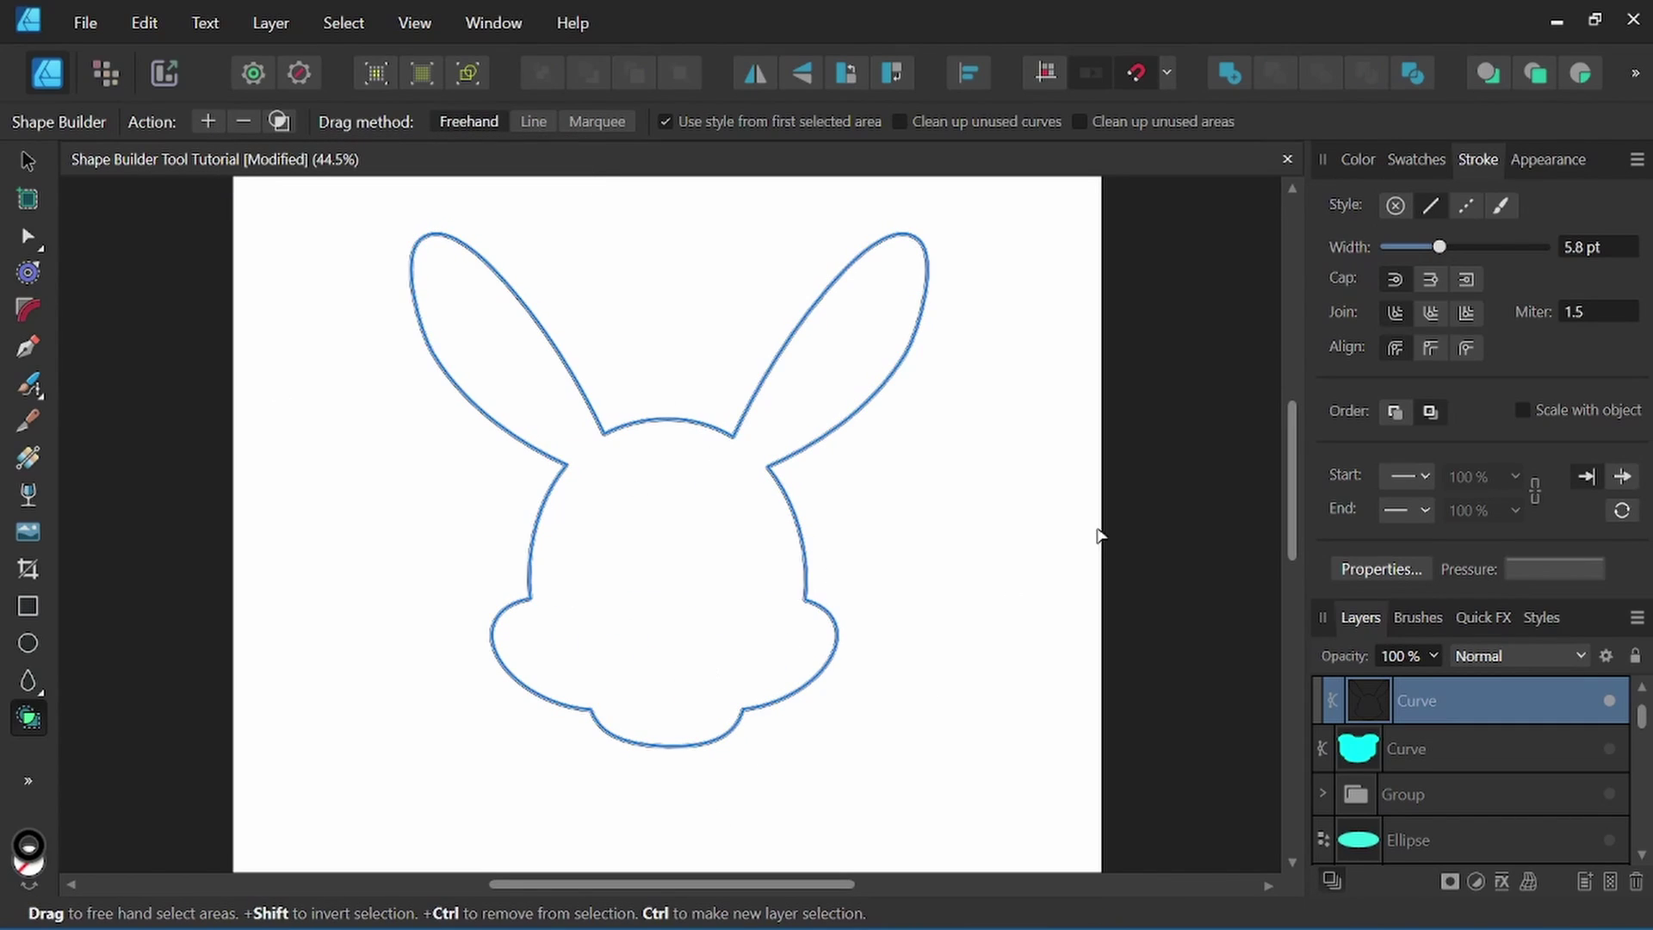
Fill the merged rabbit outline with a light purple color.
{"action": "left_click", "coordinate": [1357, 160]}
{"action": "left_click", "coordinate": [1361, 236]}
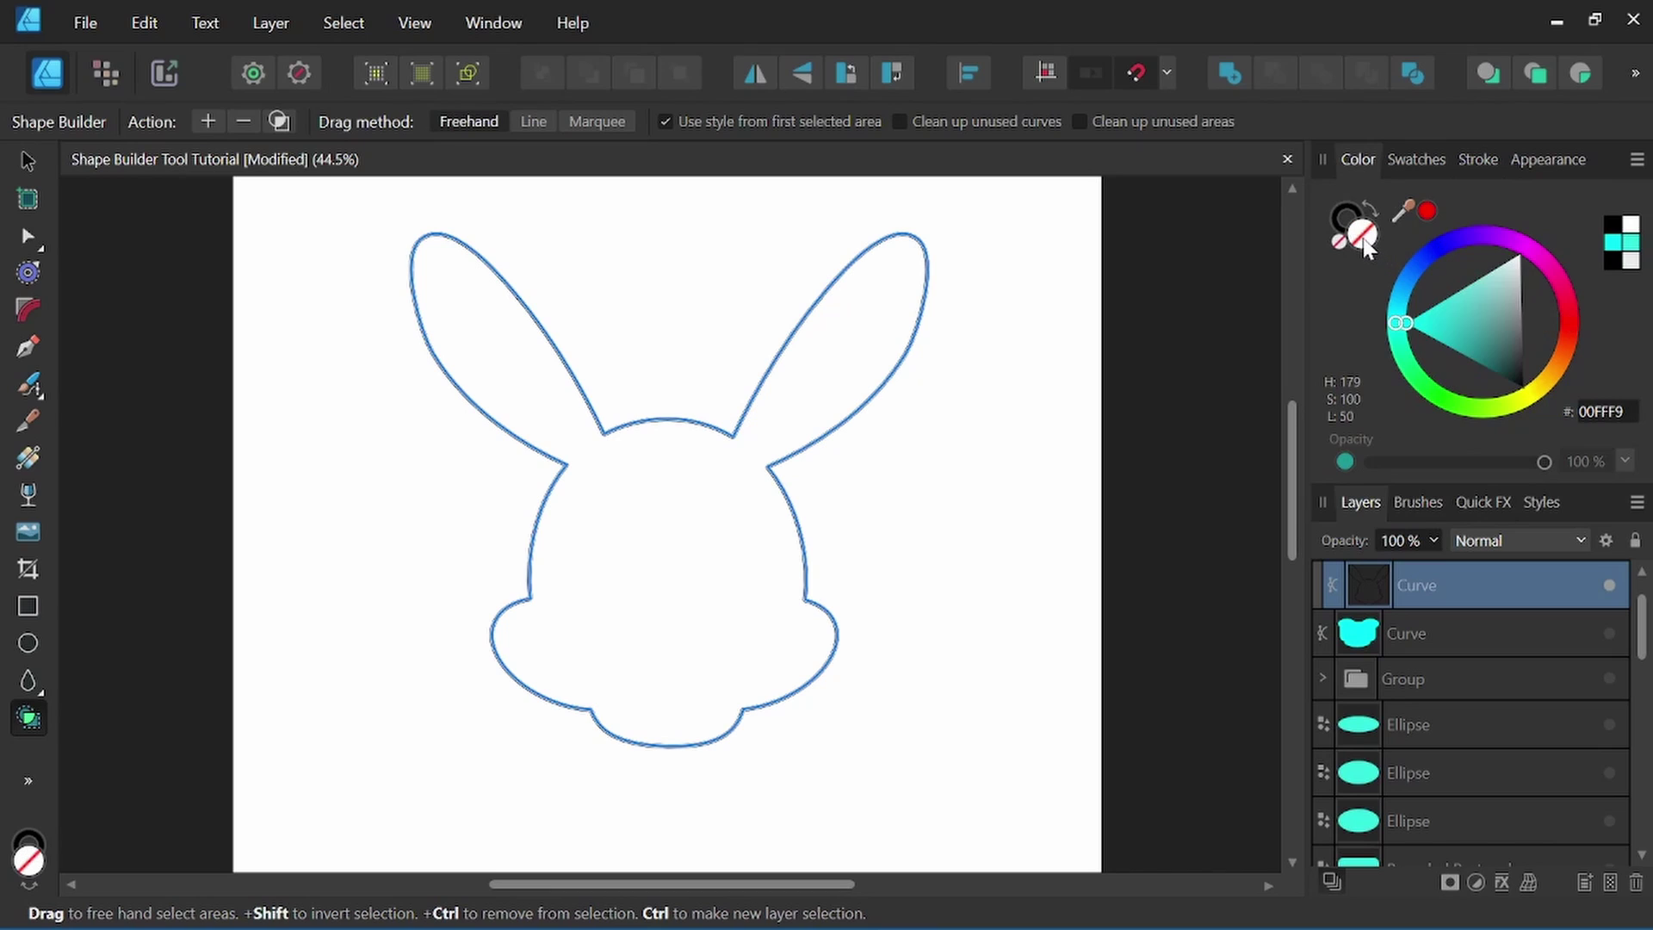
{"action": "left_click_drag", "start_coordinate": [1539, 265], "coordinate": [1507, 235]}
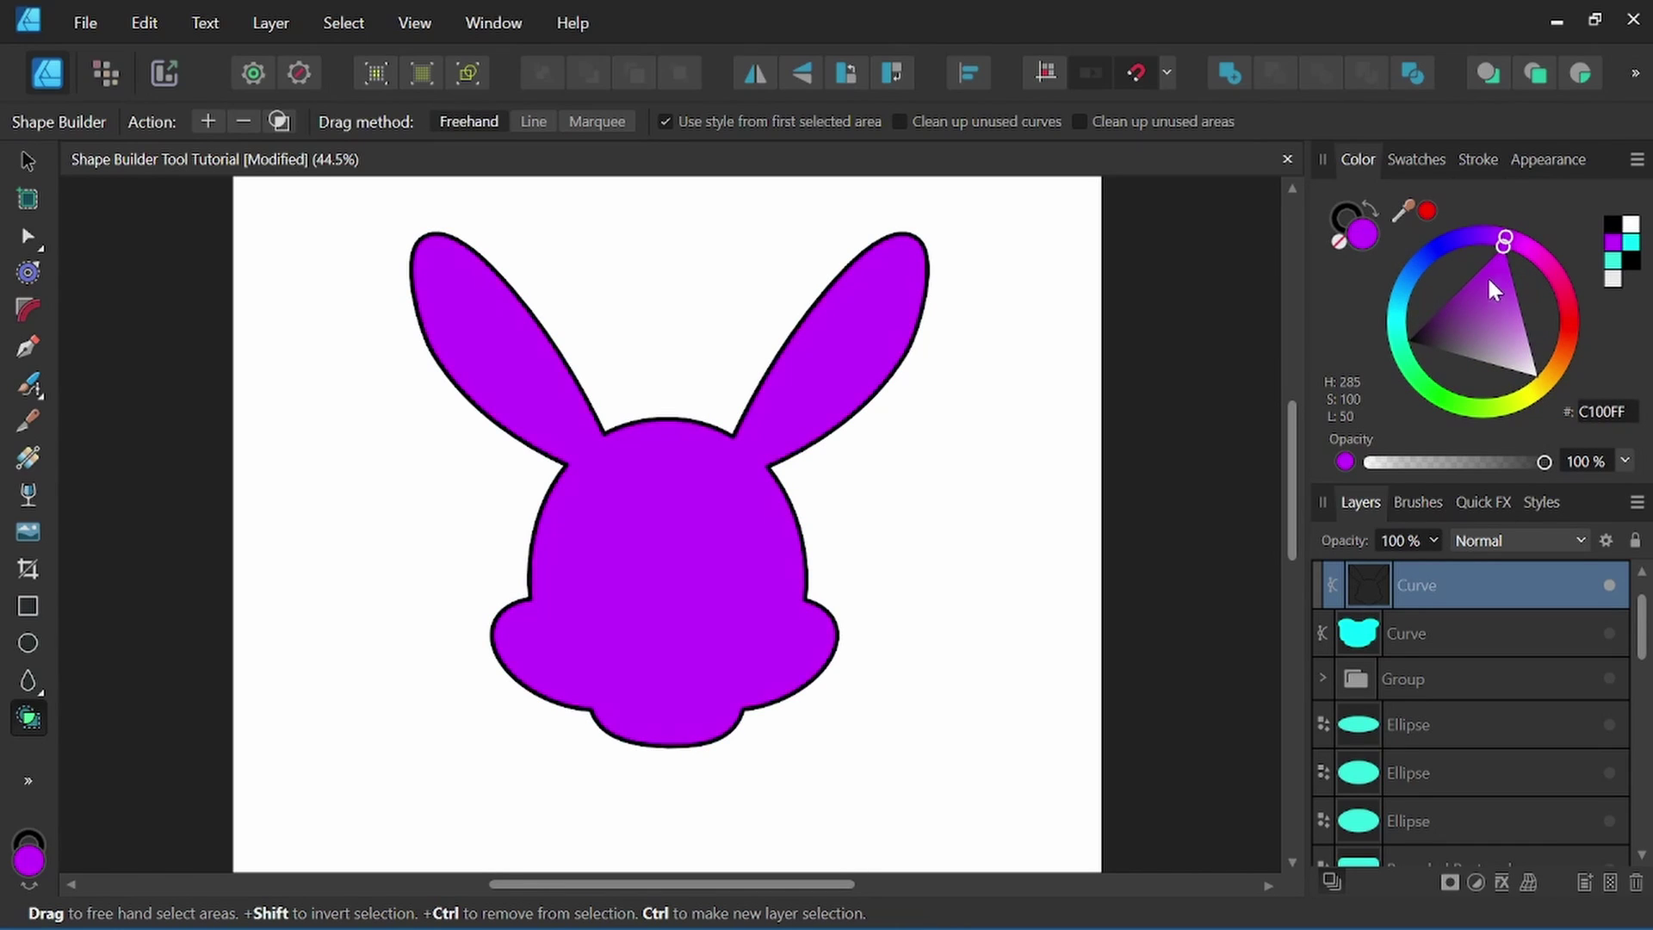
{"action": "left_click_drag", "start_coordinate": [1498, 317], "coordinate": [1511, 323]}
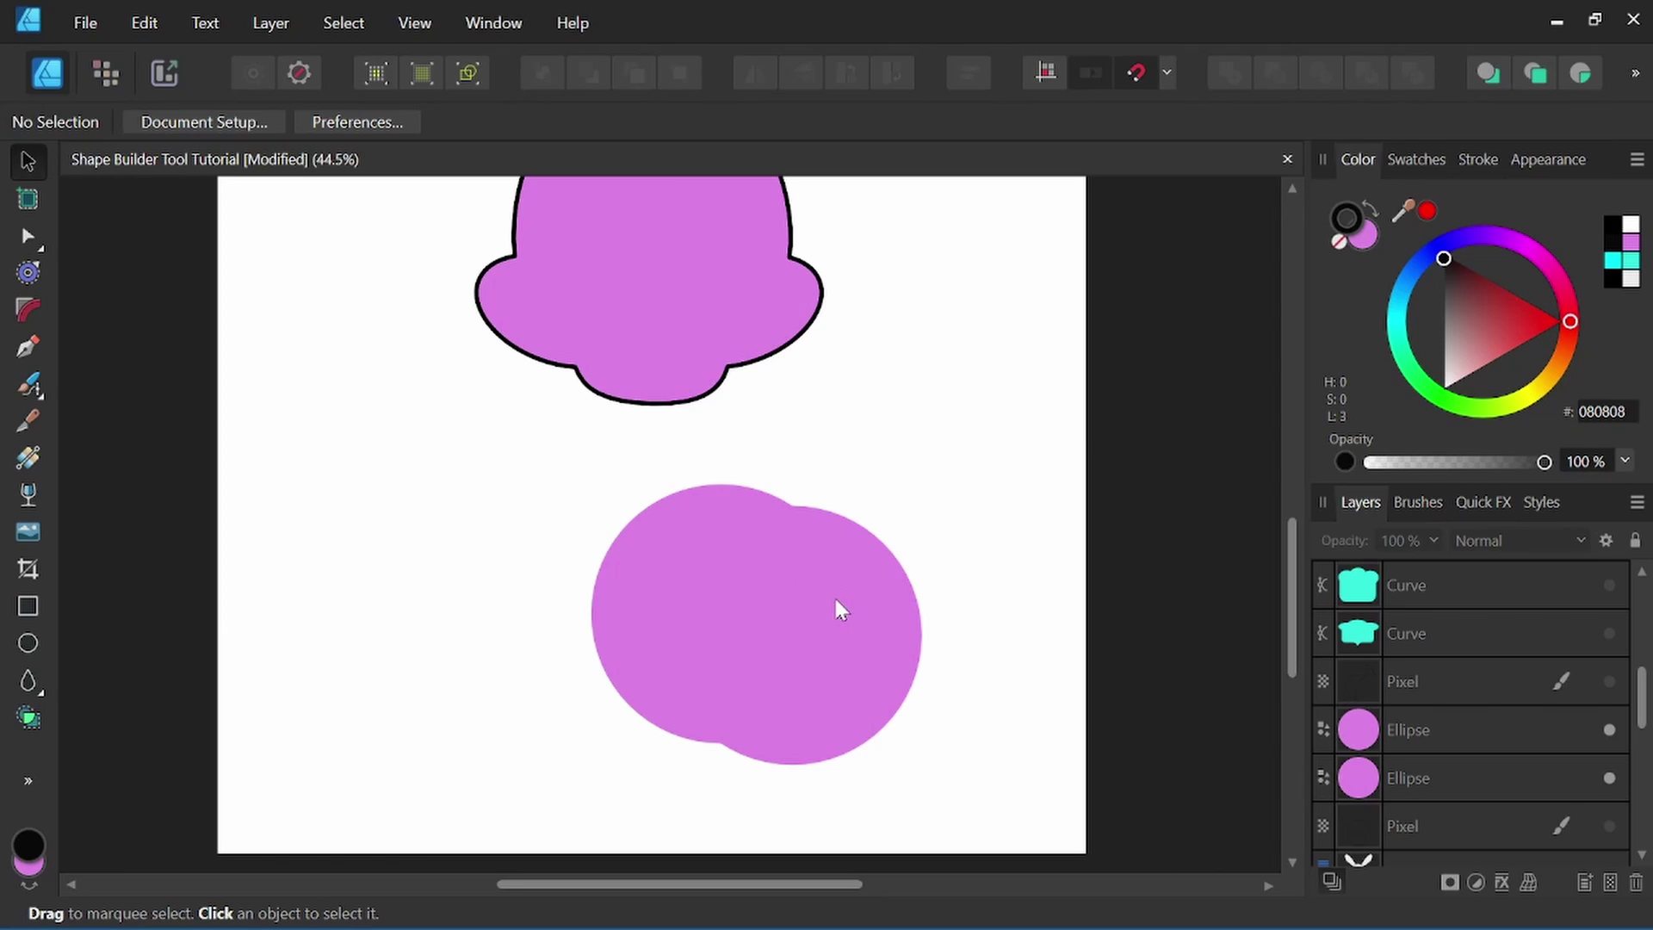
Cut the right circle away from the two overlapping purple circles with the Shape Builder Tool, leaving a crescent.
{"action": "left_click", "coordinate": [814, 626]}
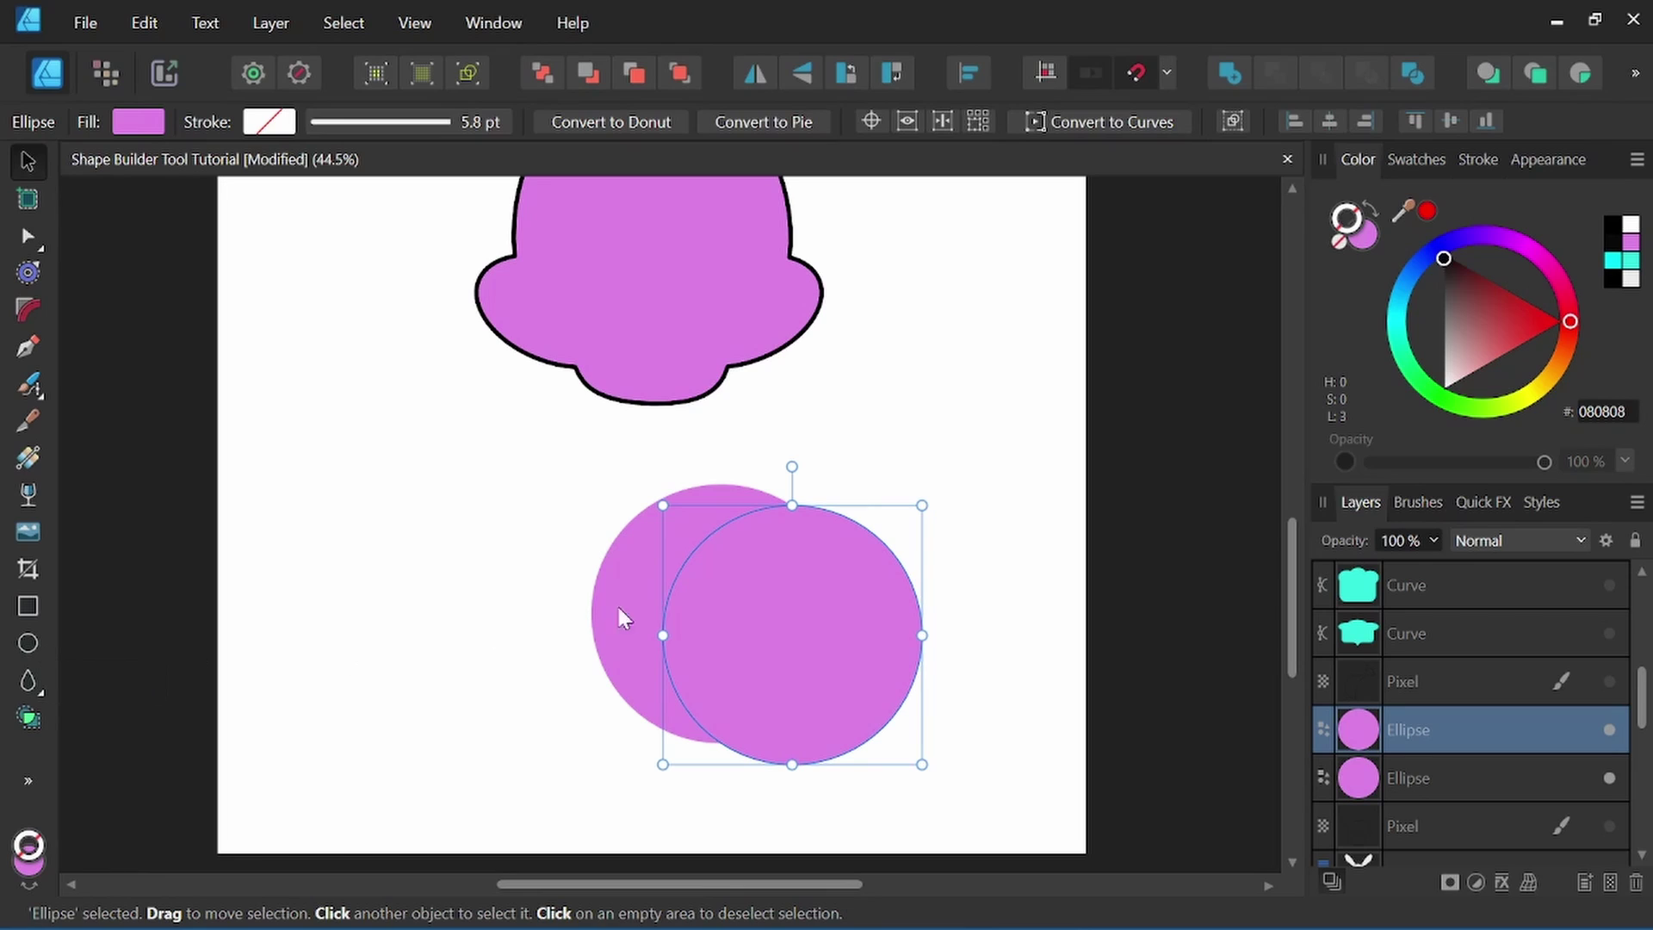
{"action": "scroll", "coordinate": [813, 616], "scroll_direction": "up", "scroll_amount": 1}
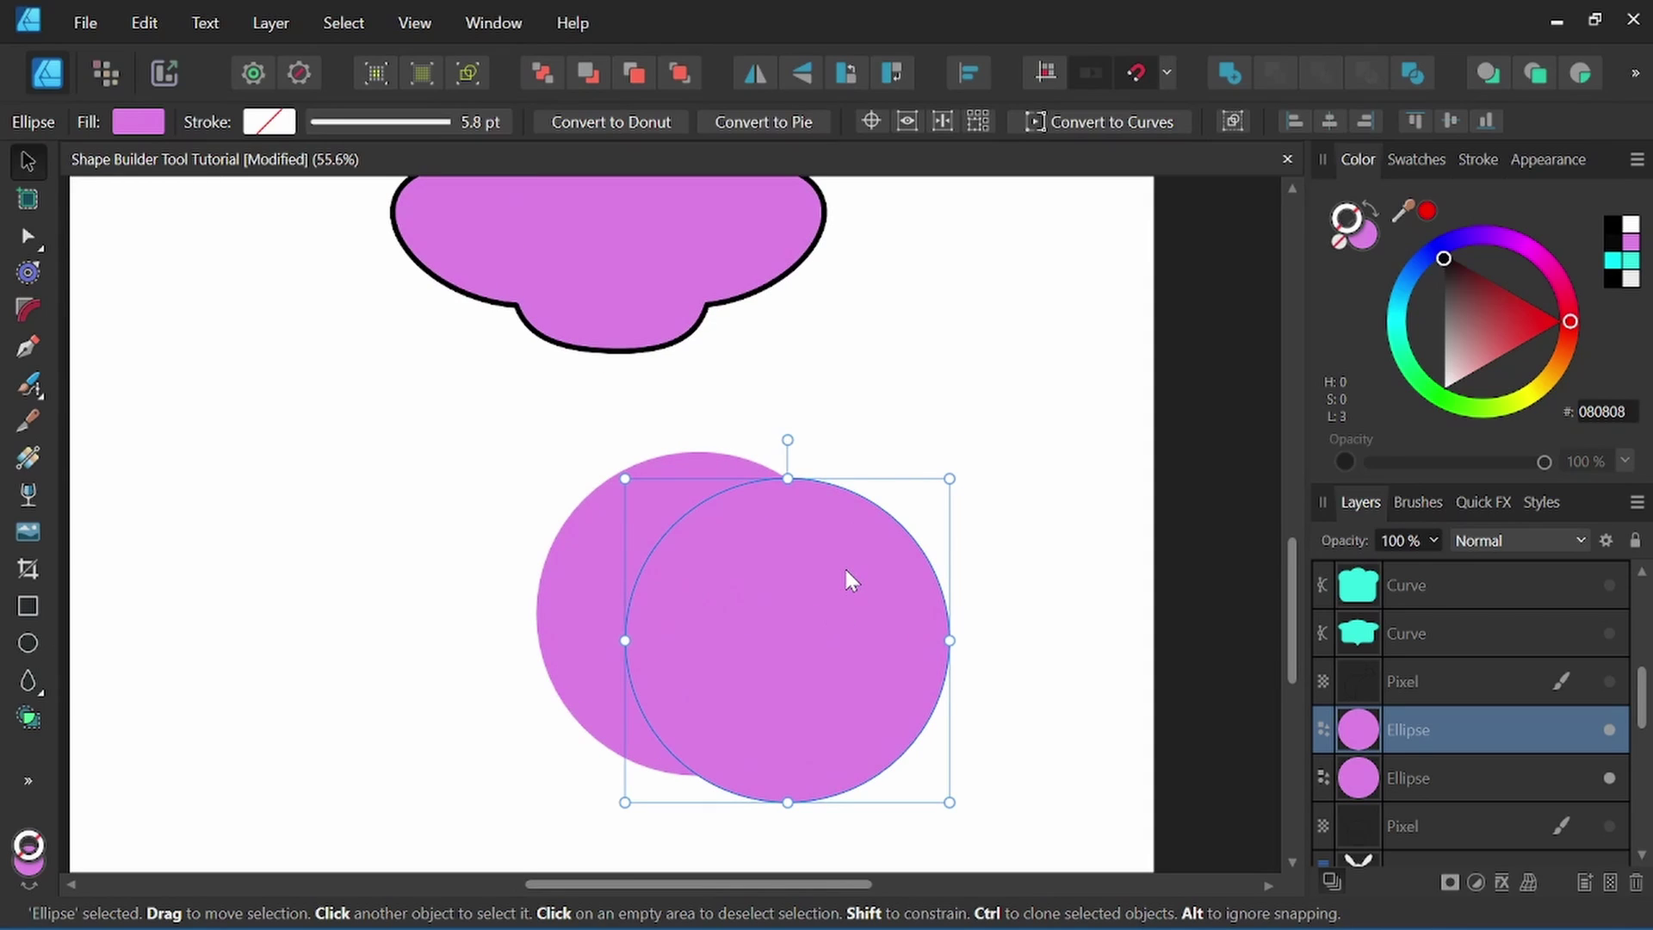
{"action": "left_click", "coordinate": [591, 561], "text": "shift"}
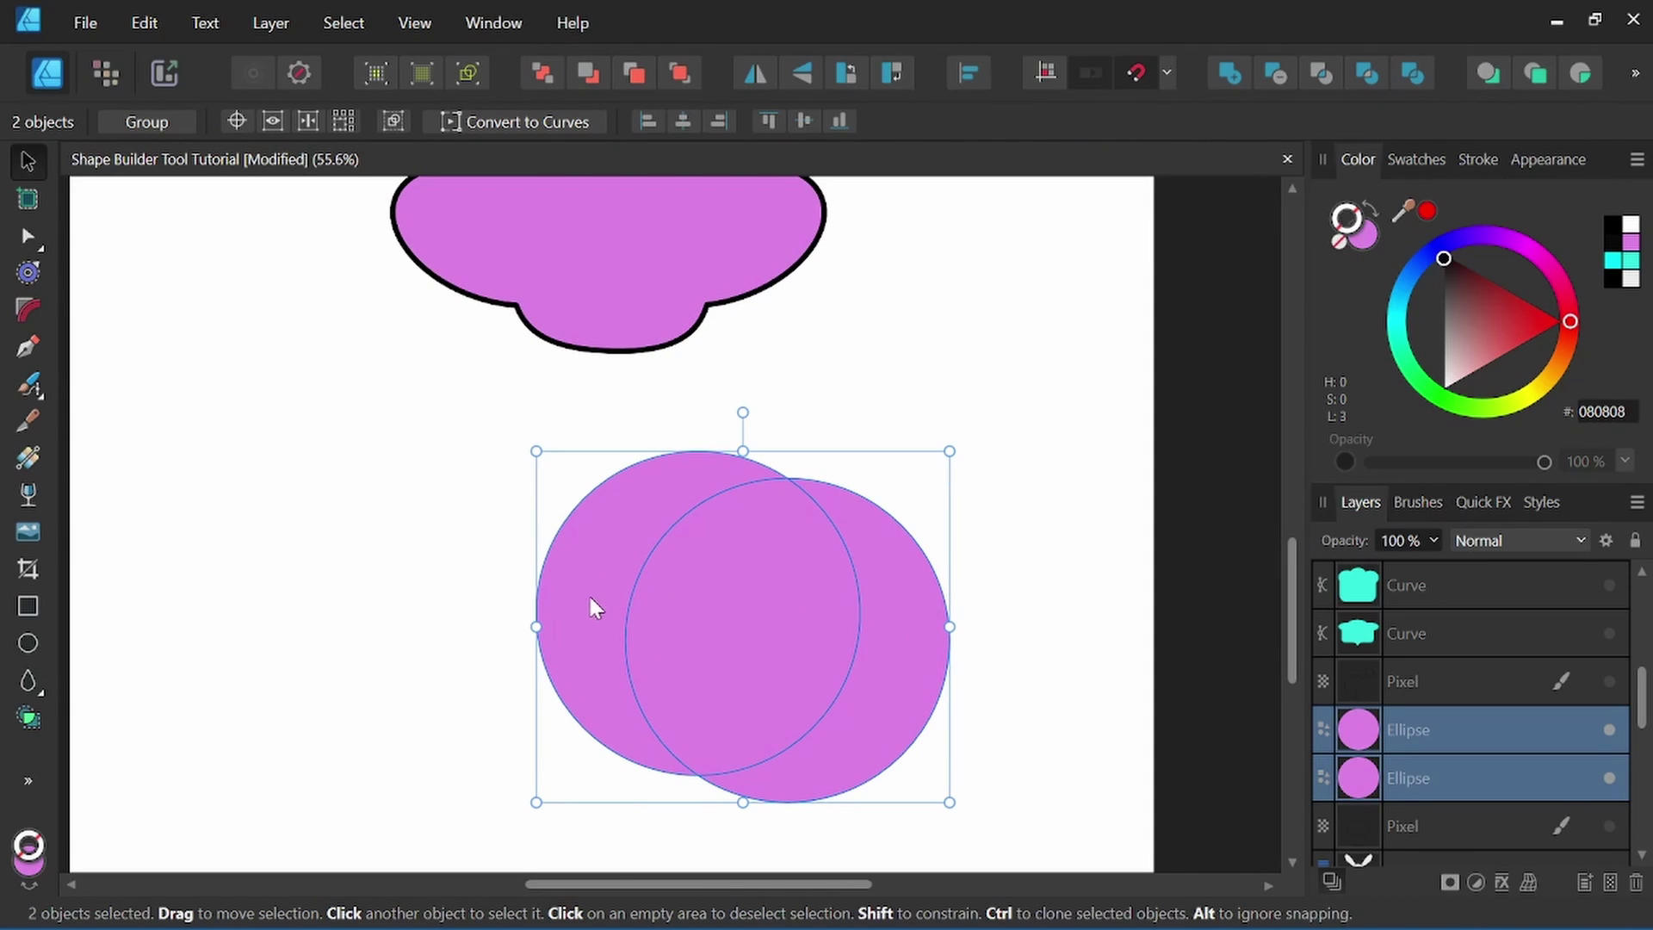
{"action": "left_click", "coordinate": [29, 717]}
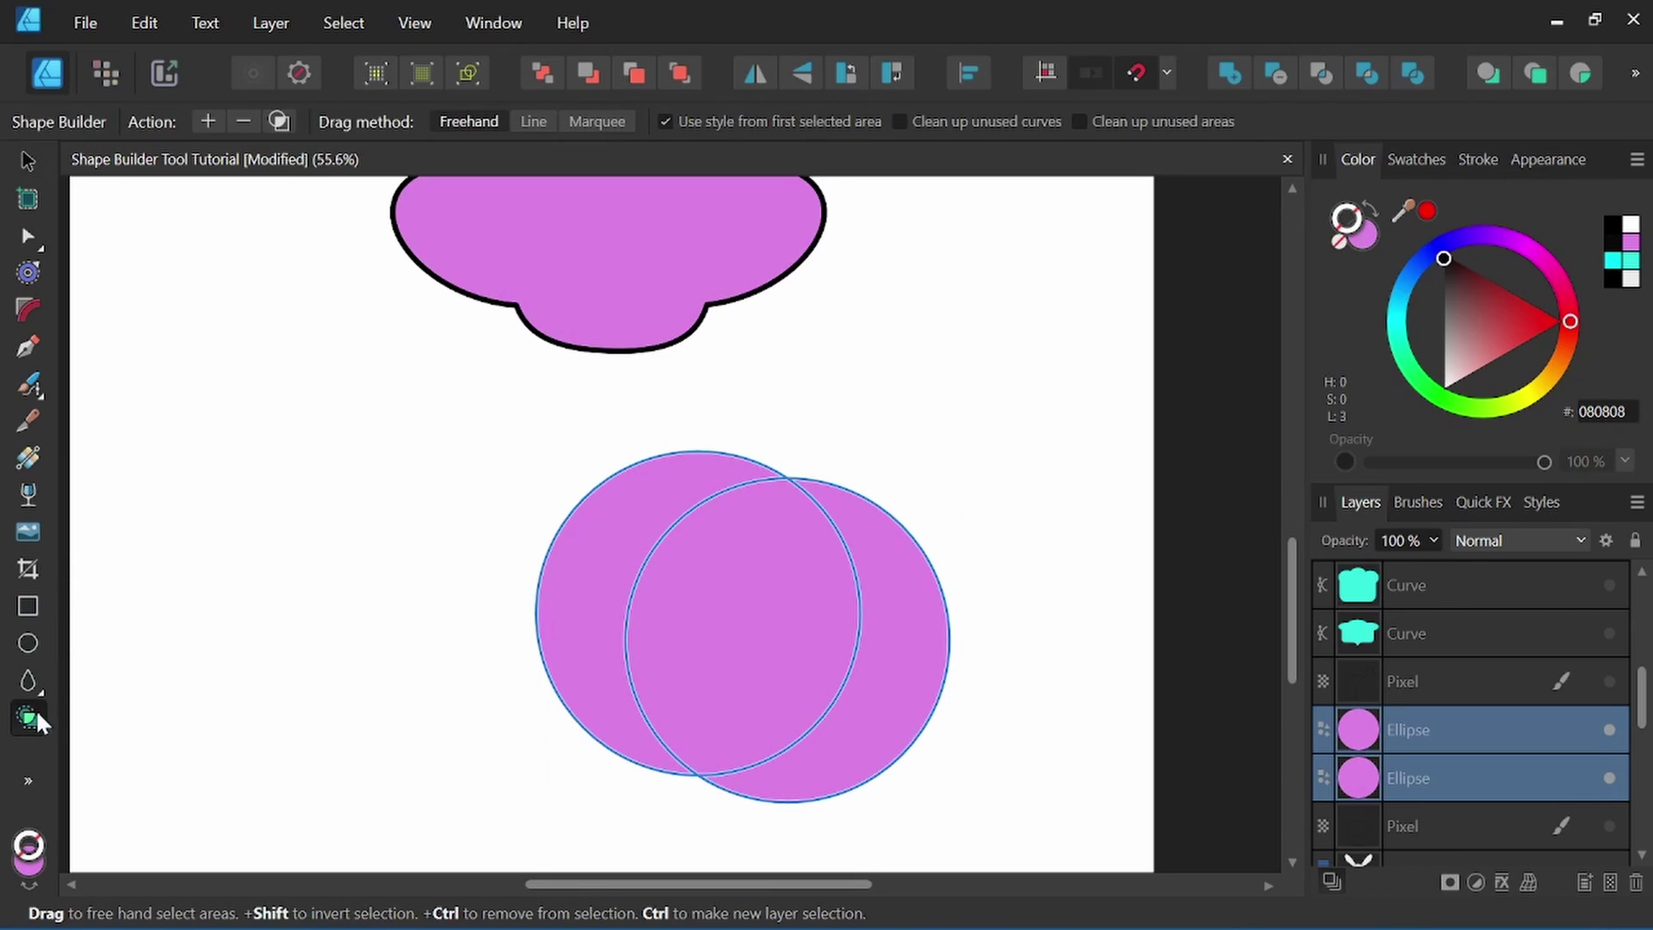
{"action": "left_click", "coordinate": [697, 653]}
{"action": "left_click", "coordinate": [922, 646]}
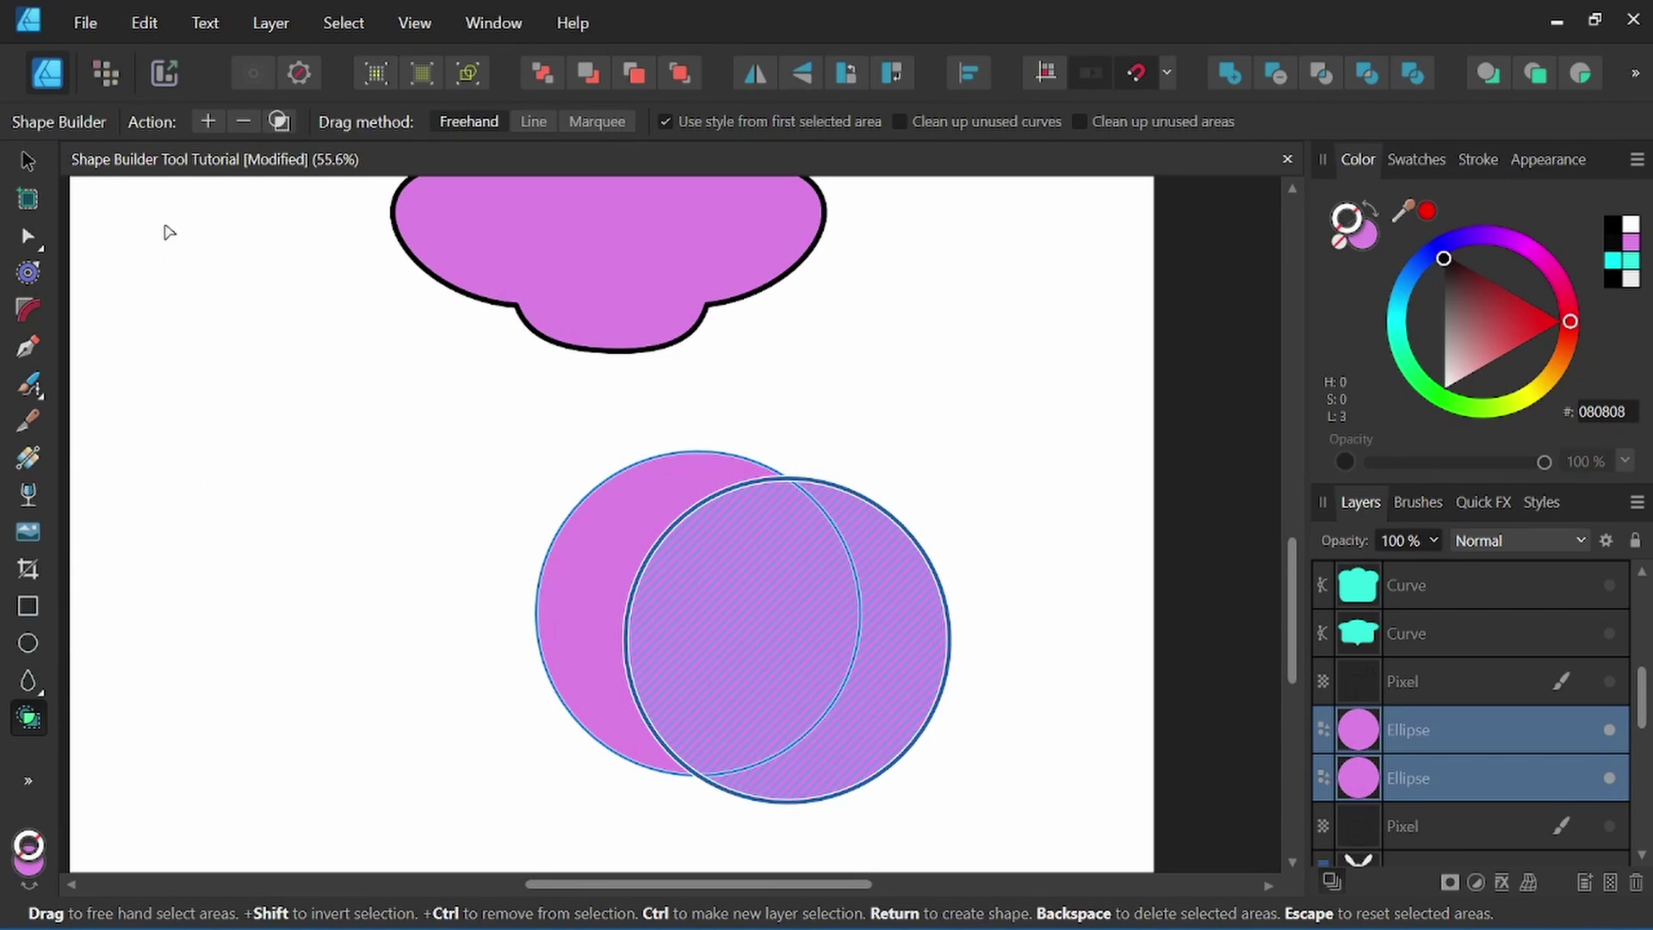
{"action": "left_click", "coordinate": [243, 122]}
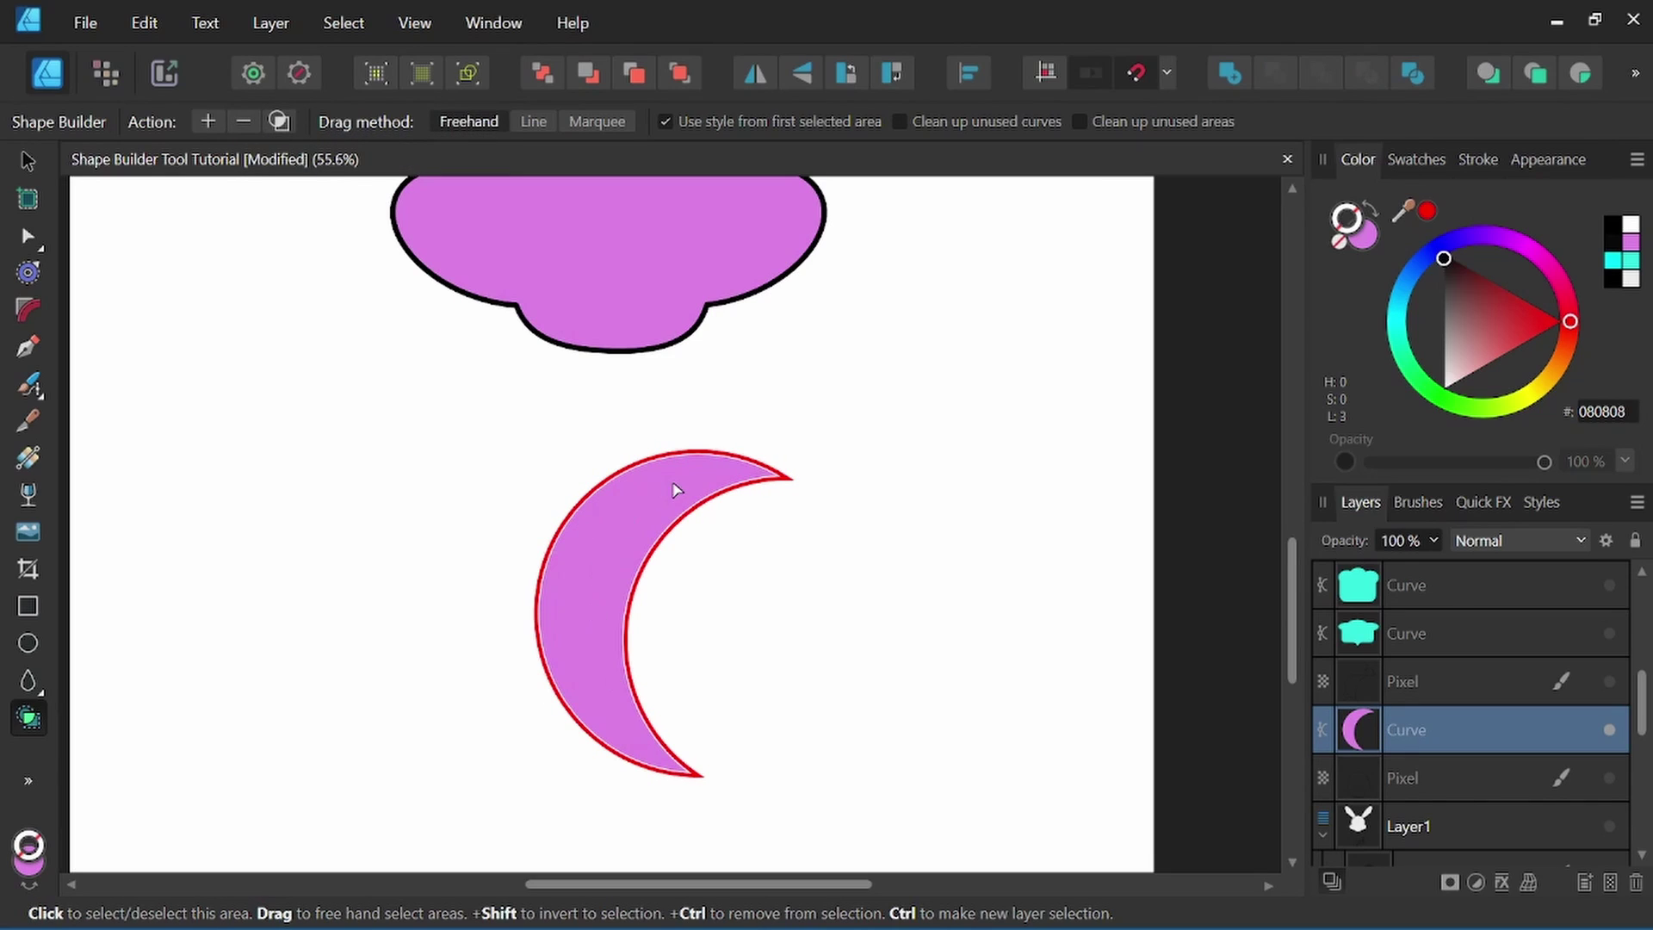
Draw a closed curved band across the upper part of the crescent with the Pen Tool.
{"action": "left_click", "coordinate": [27, 347]}
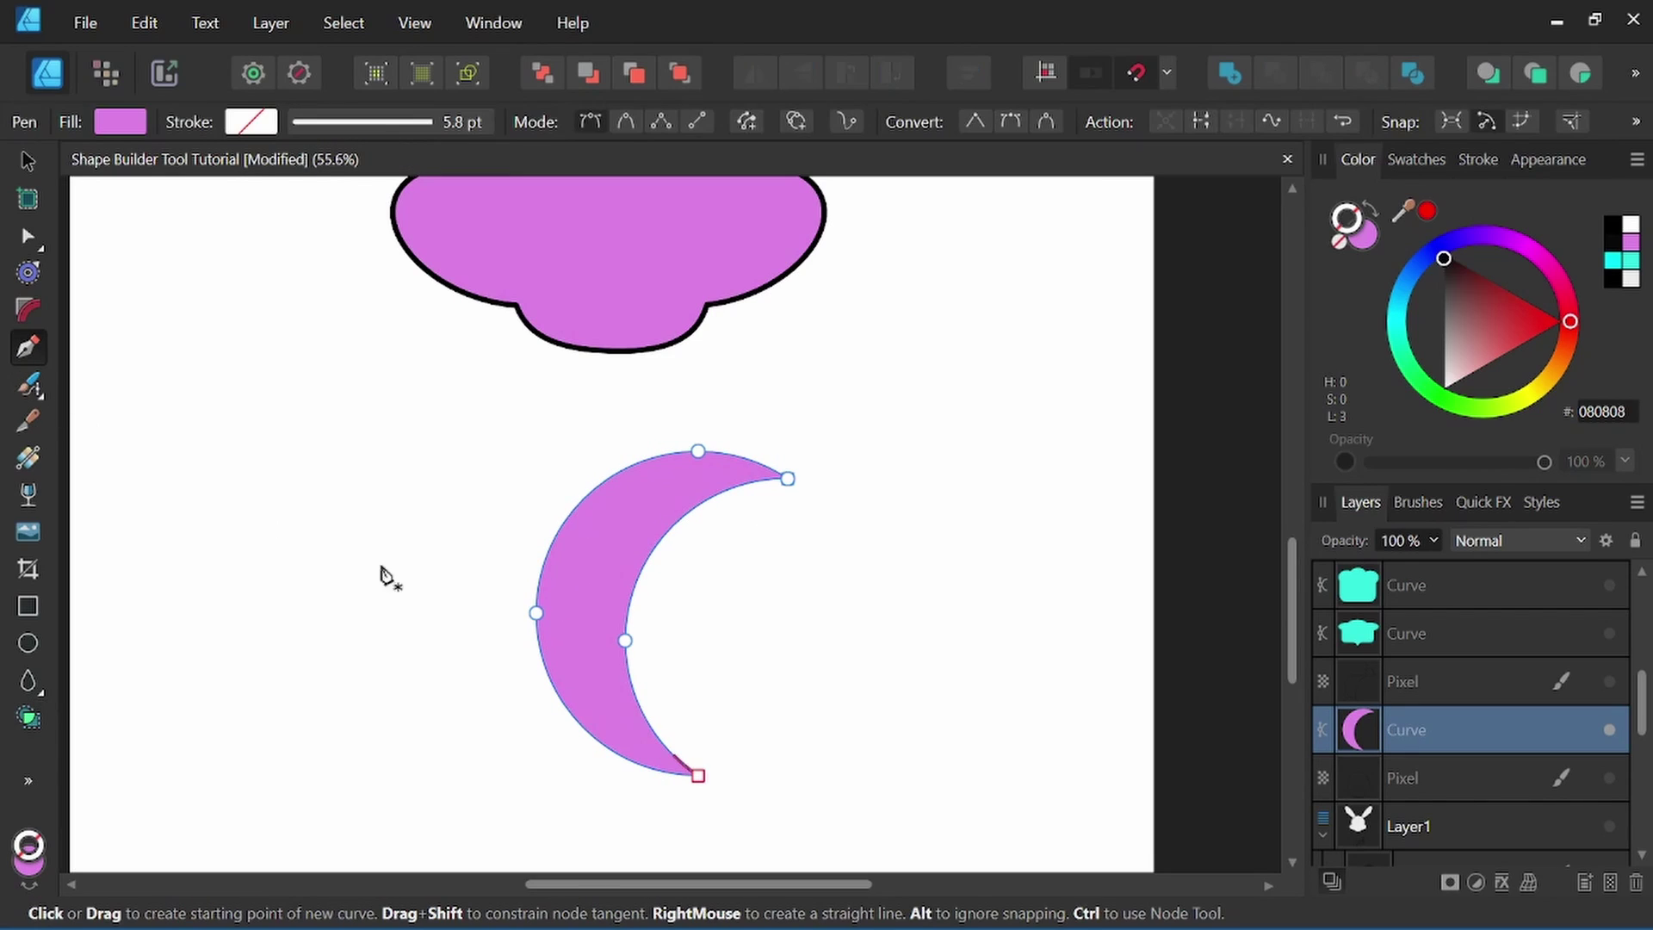
{"action": "left_click", "coordinate": [558, 483]}
{"action": "left_click_drag", "start_coordinate": [663, 585], "coordinate": [703, 666]}
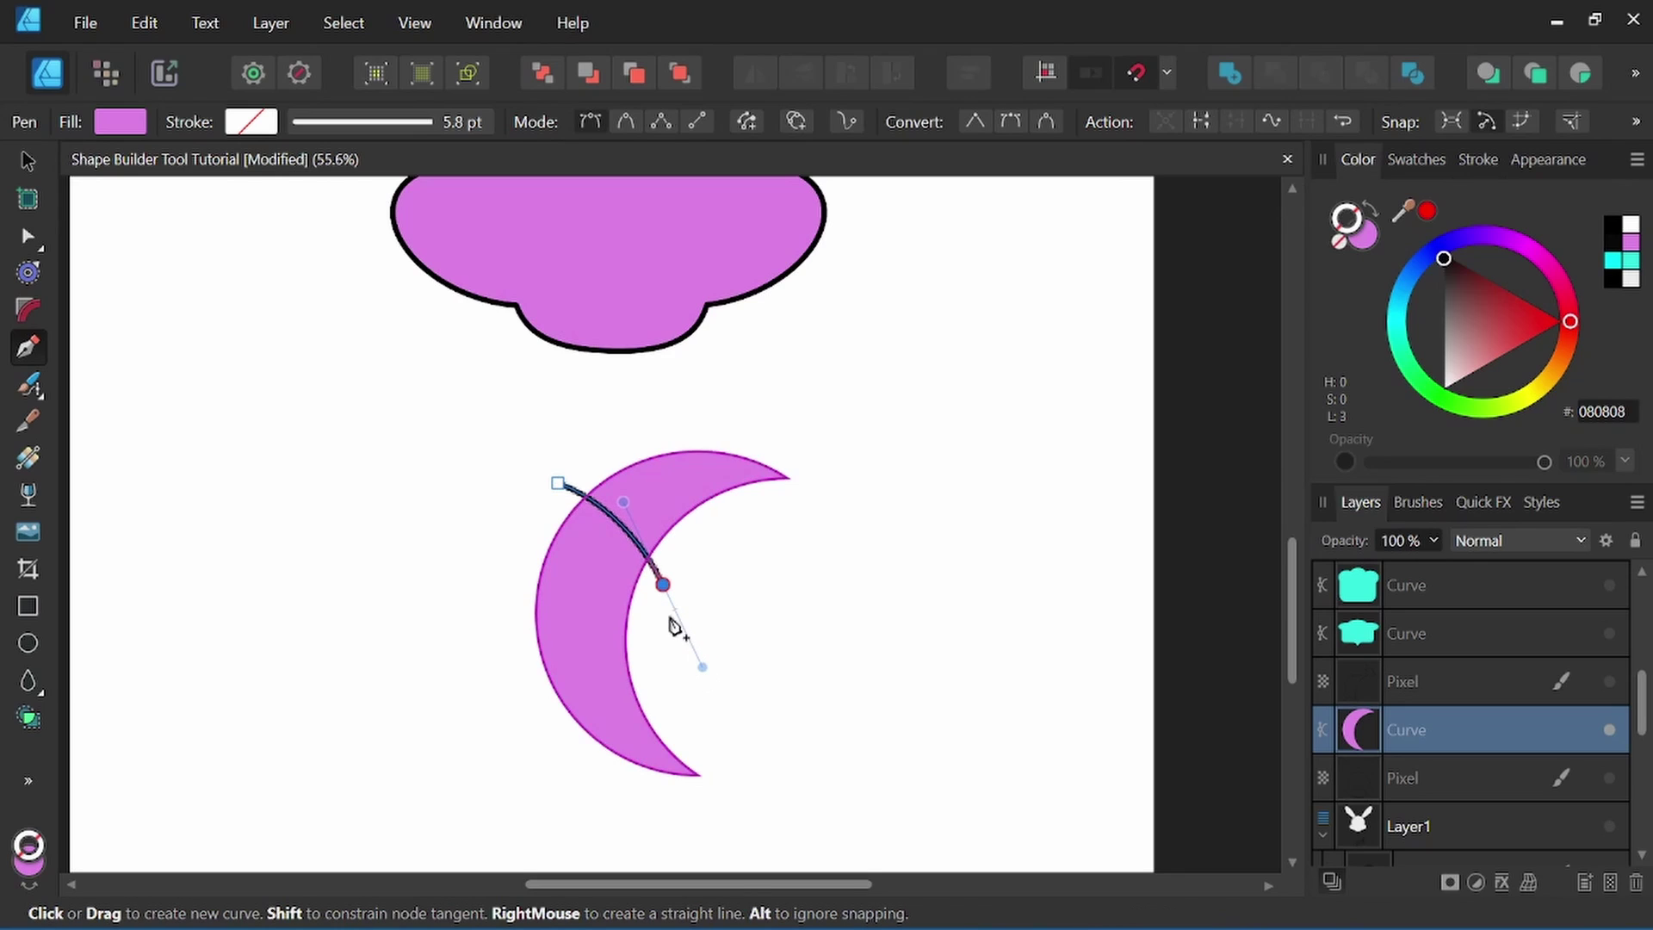
{"action": "left_click", "coordinate": [712, 546]}
{"action": "left_click_drag", "start_coordinate": [614, 451], "coordinate": [557, 420]}
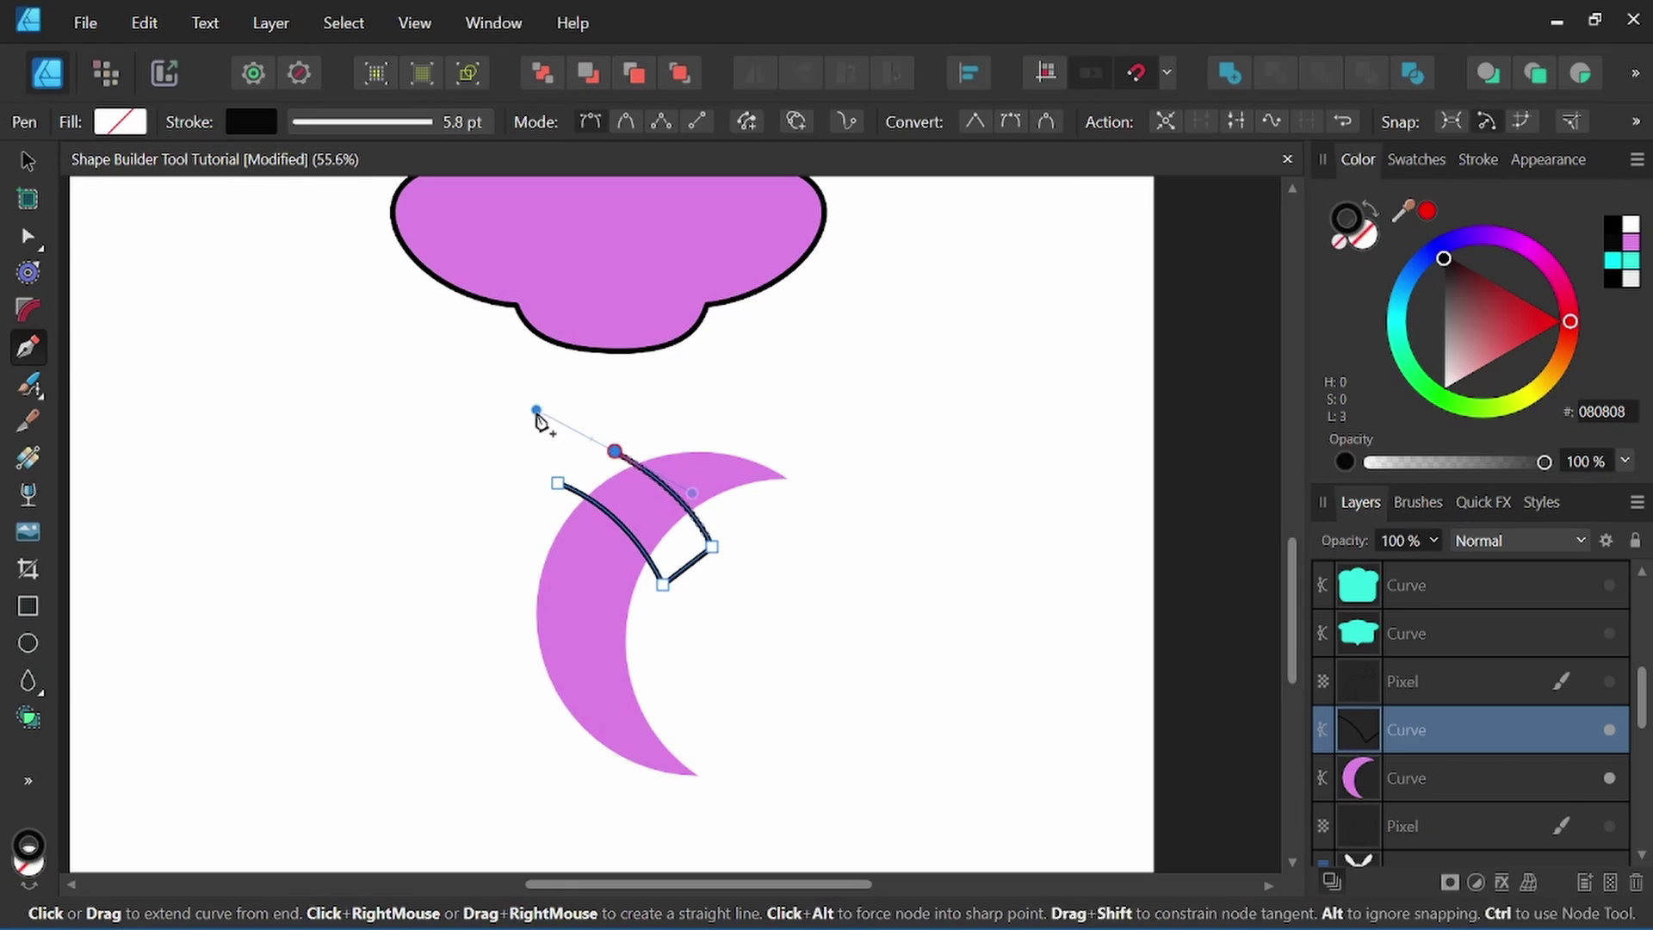
{"action": "left_click", "coordinate": [557, 483]}
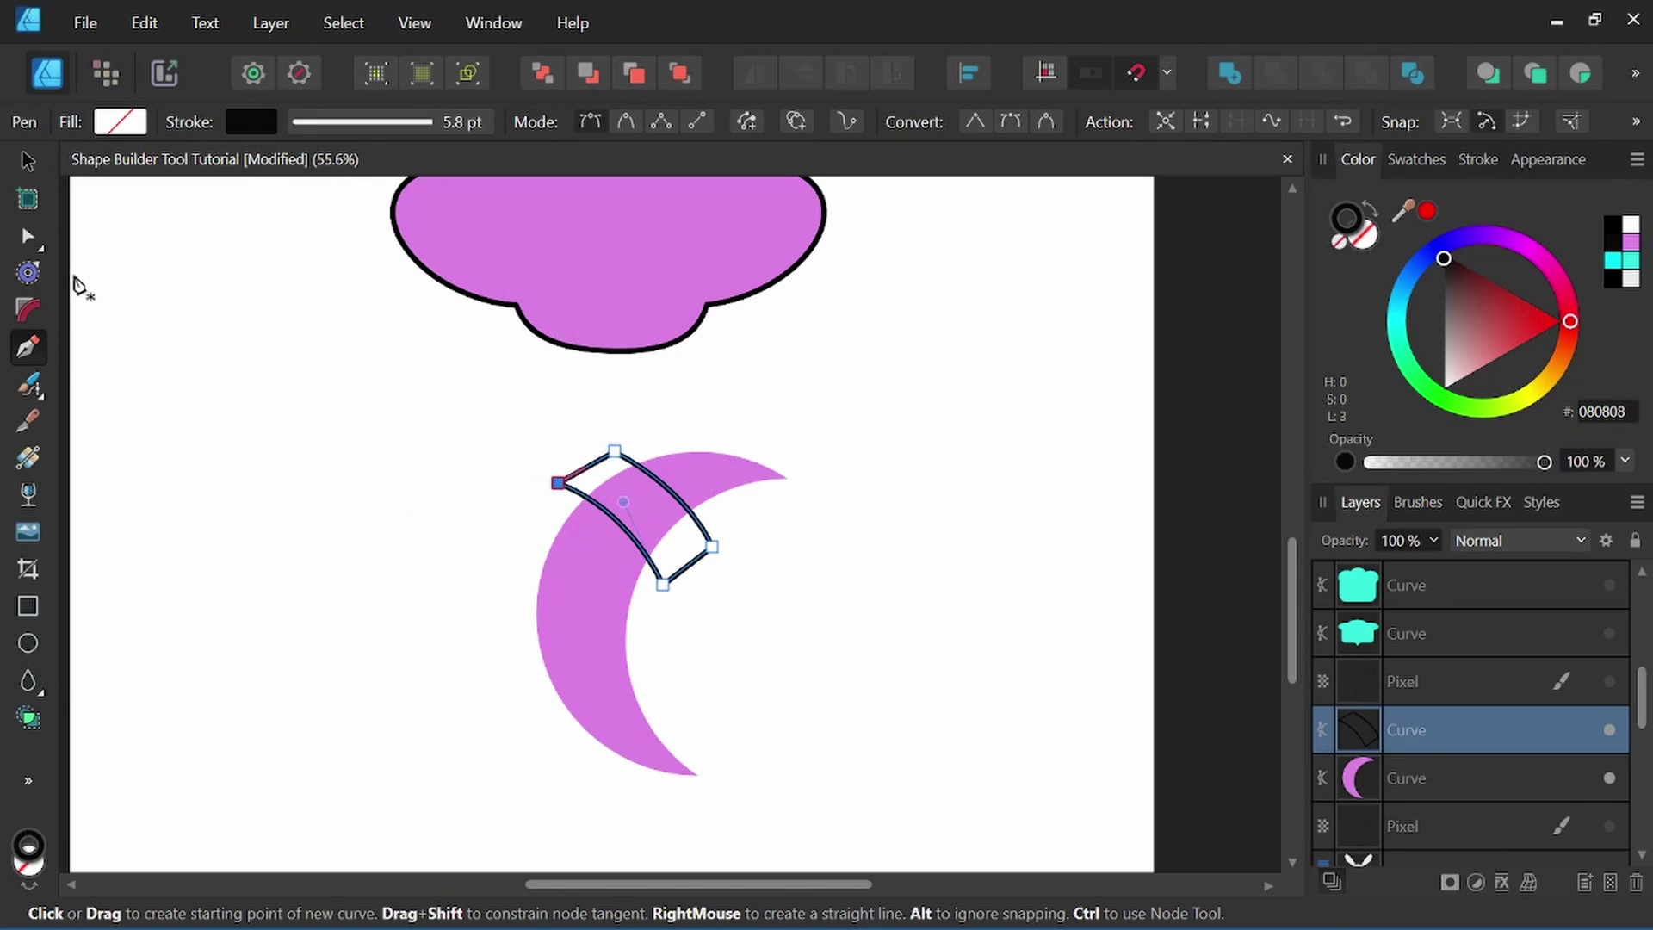
Duplicate the curved band lower on the crescent and rotate the copy counterclockwise to follow the moon's curve.
{"action": "key", "text": "v"}
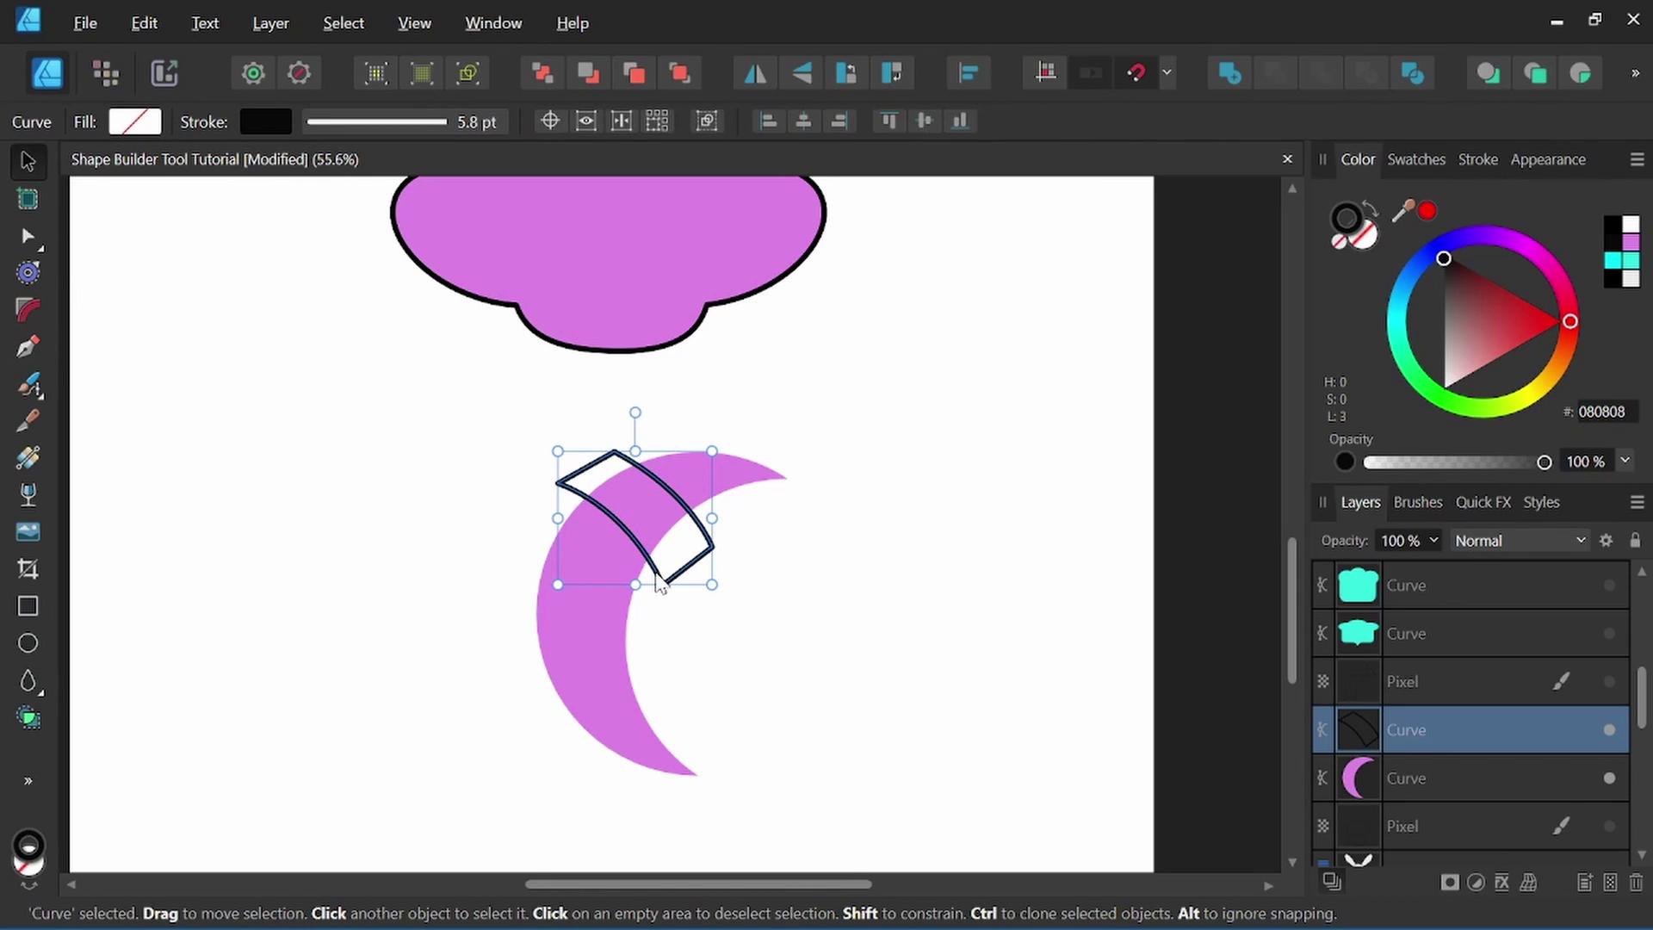
{"action": "left_click_drag", "start_coordinate": [655, 572], "coordinate": [615, 669]}
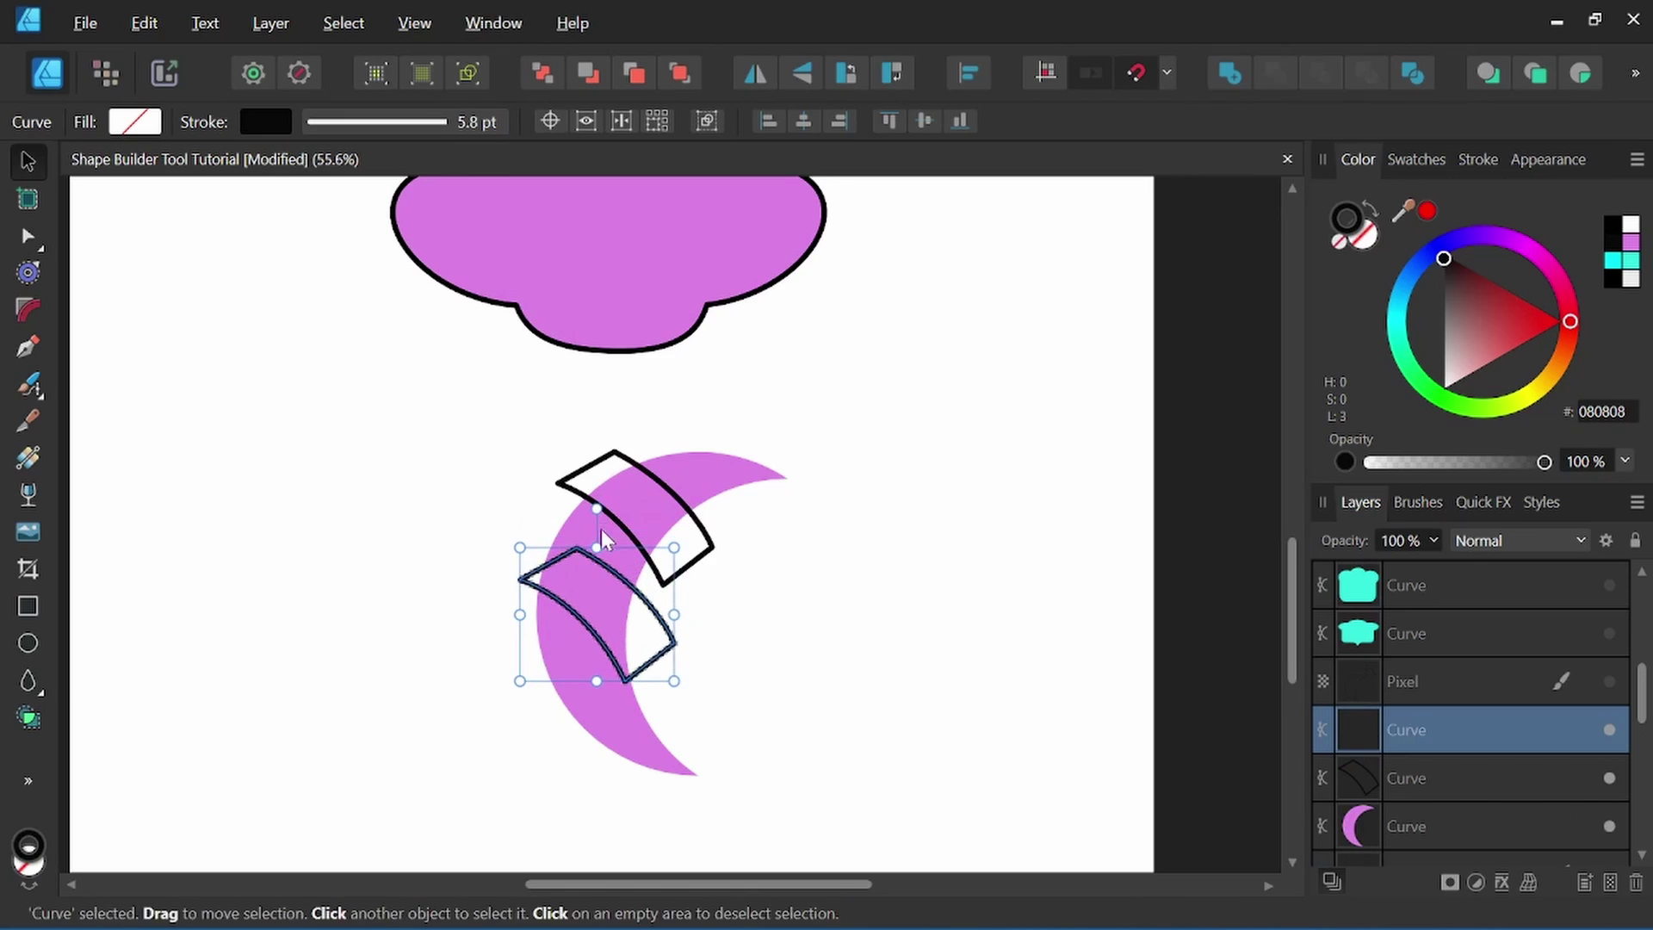
{"action": "left_click_drag", "start_coordinate": [595, 514], "coordinate": [538, 533]}
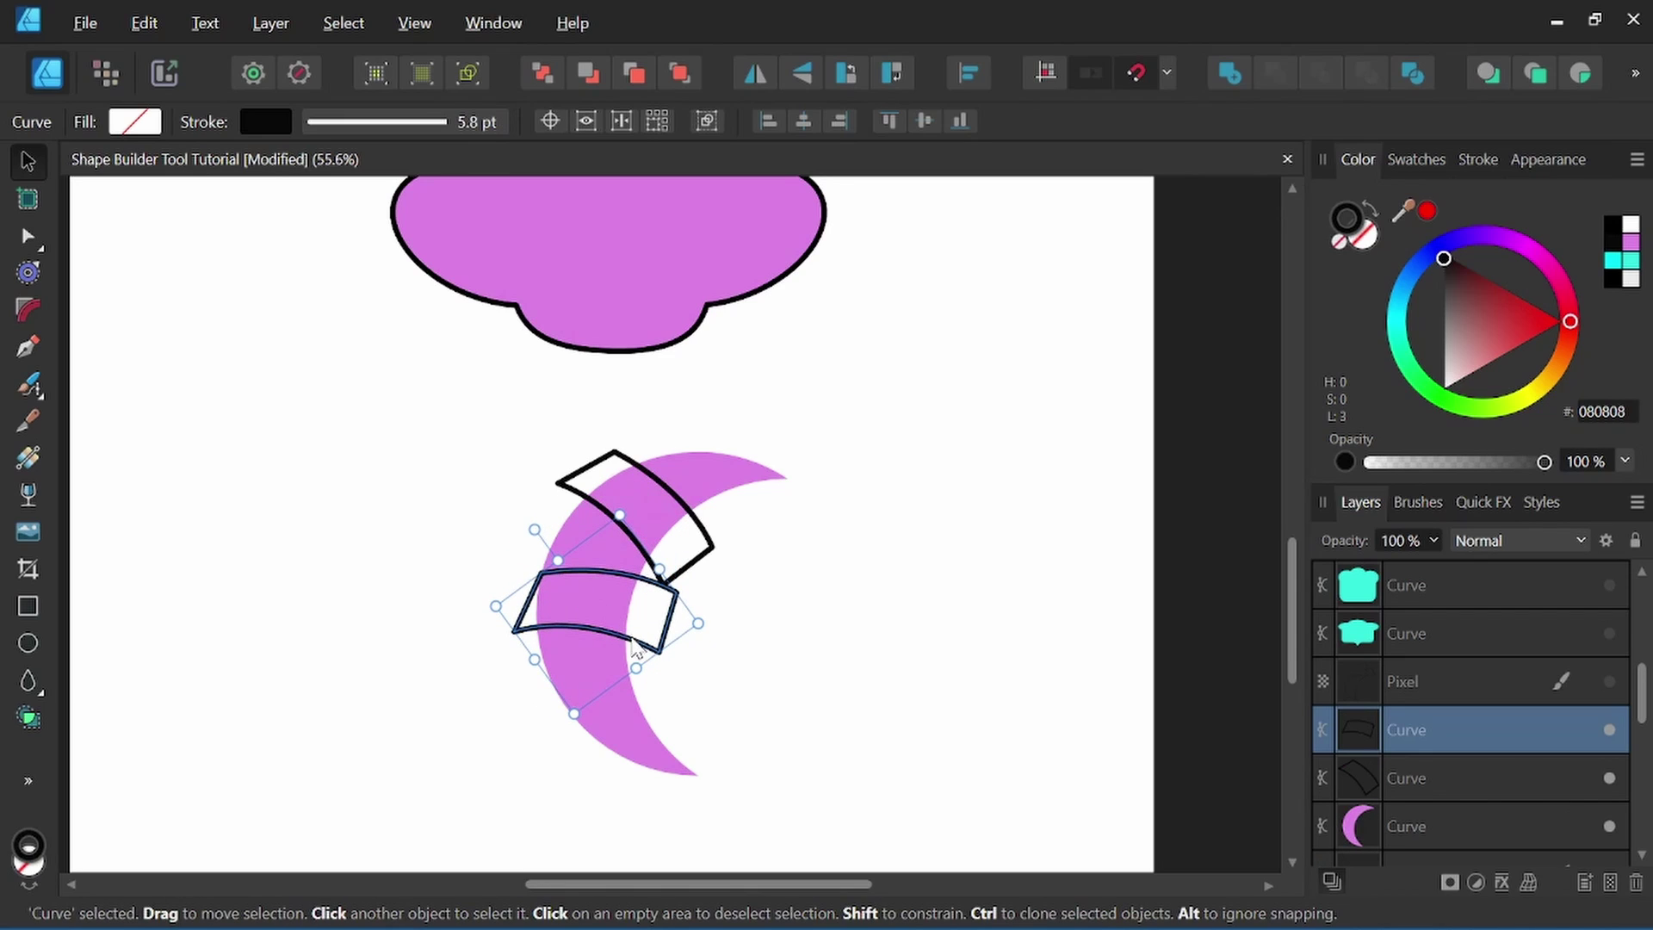
Move the lower curved band further down the crescent and rotate it slightly clockwise to follow the moon's curve.
{"action": "left_click_drag", "start_coordinate": [634, 645], "coordinate": [619, 690]}
{"action": "key", "text": "space"}
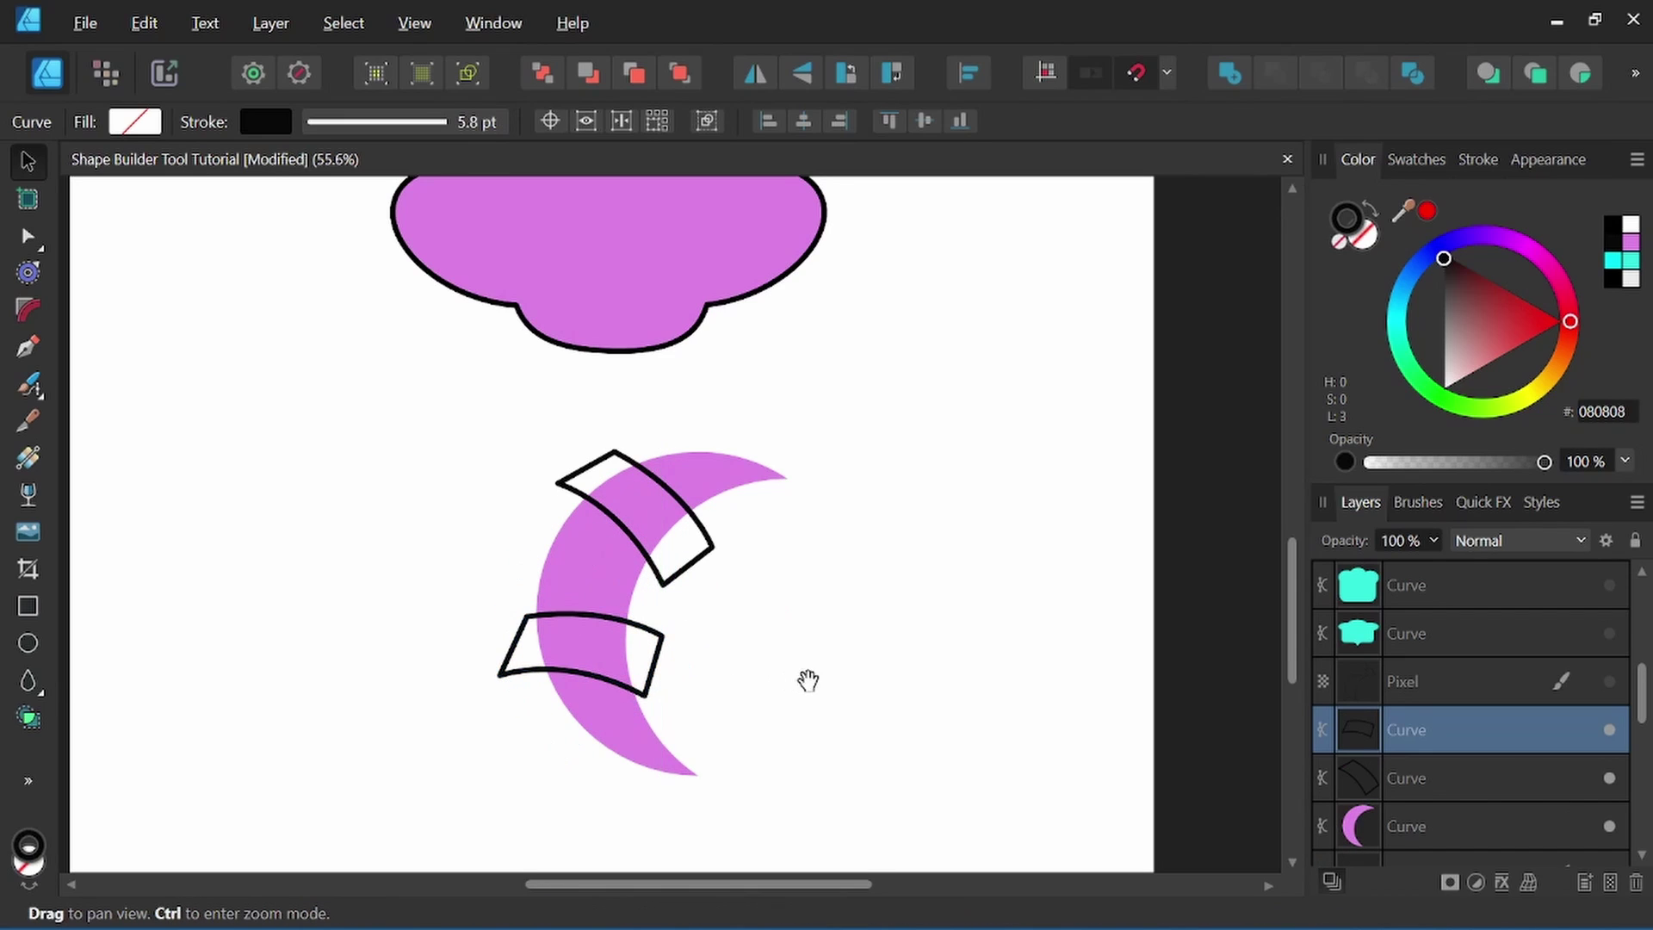
{"action": "left_click_drag", "start_coordinate": [513, 576], "coordinate": [505, 579]}
{"action": "key", "text": "space"}
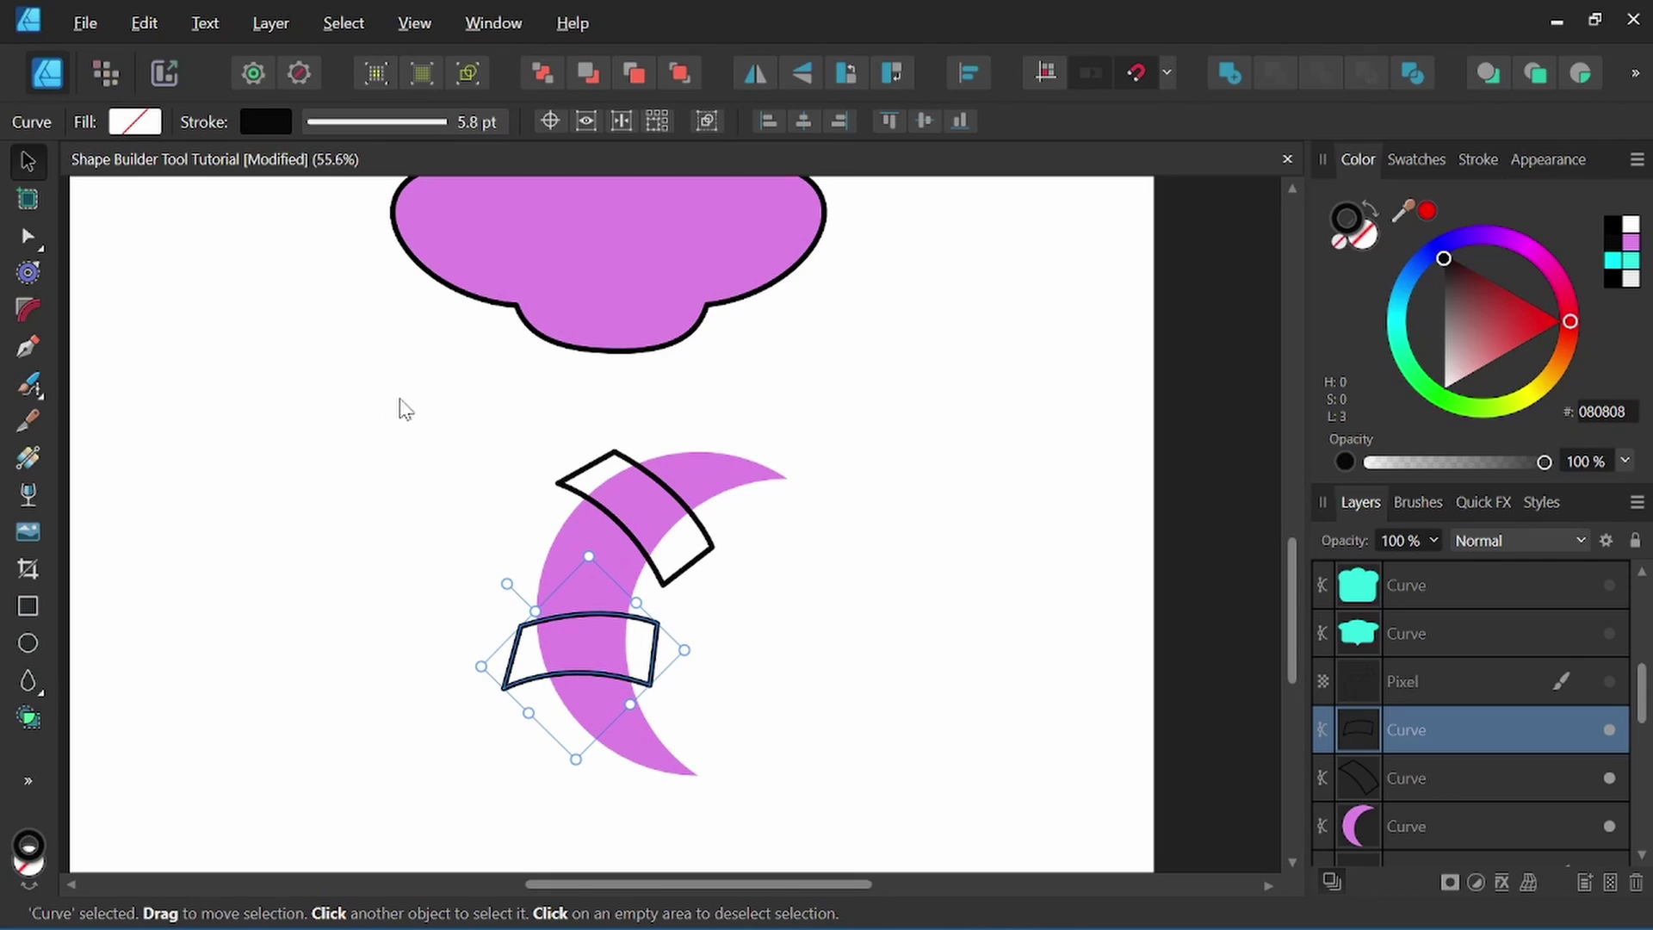
Cut both curved bands out of the crescent with the Shape Builder Tool, leaving three separate purple pieces.
{"action": "left_click_drag", "start_coordinate": [396, 381], "coordinate": [876, 814]}
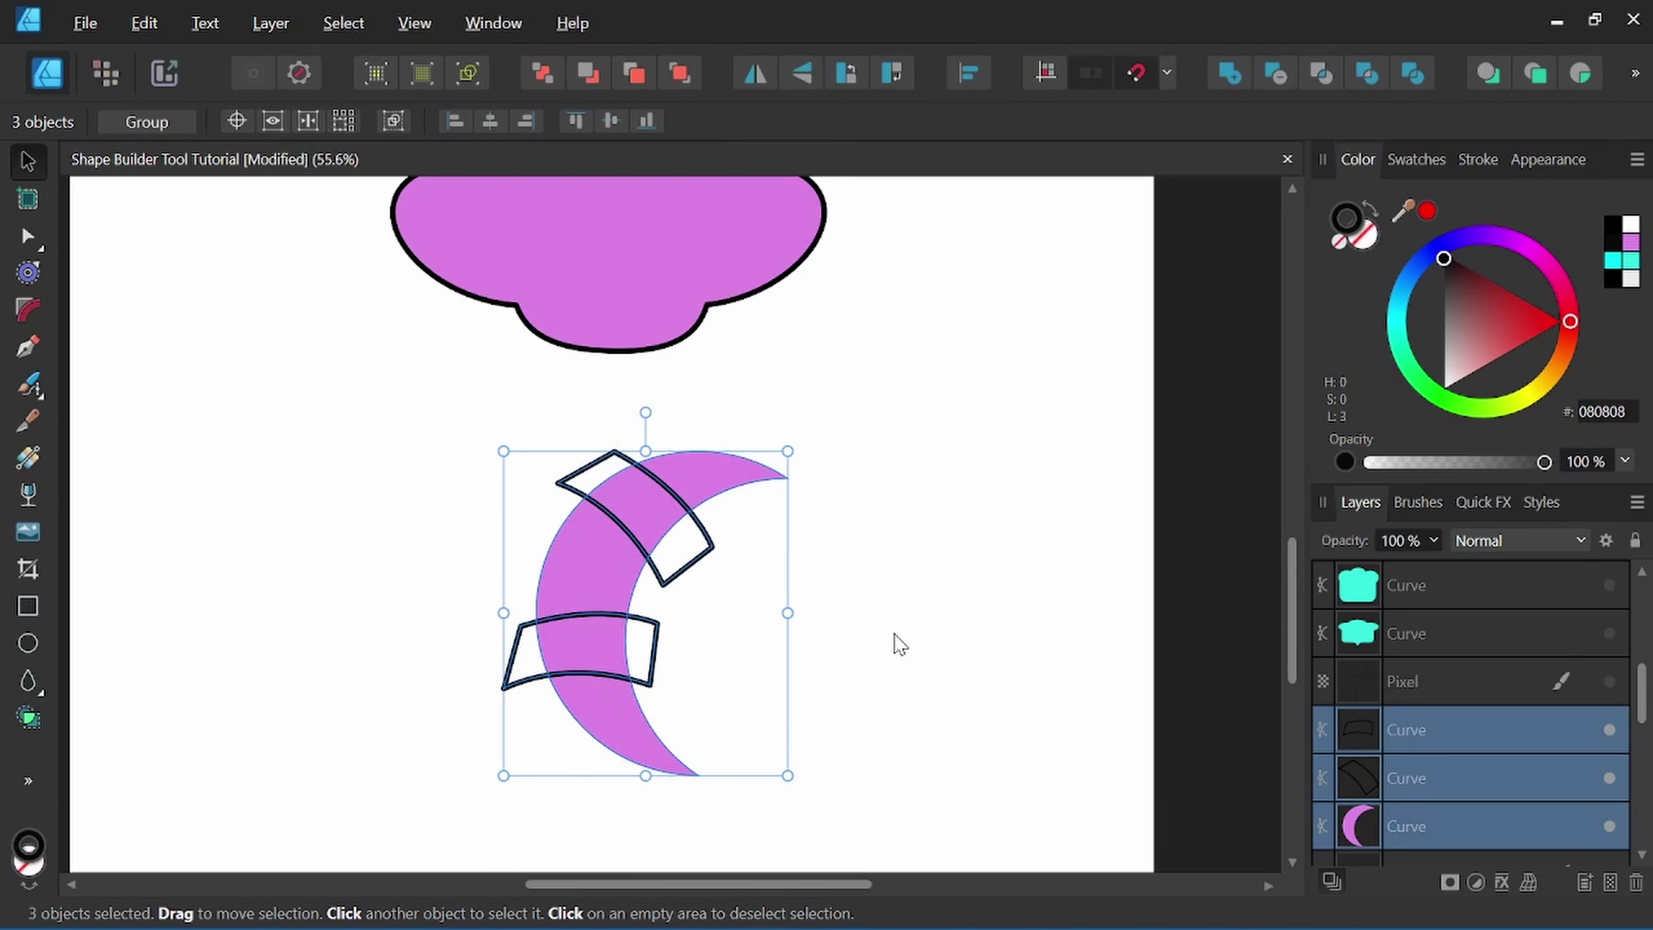
{"action": "left_click", "coordinate": [30, 717]}
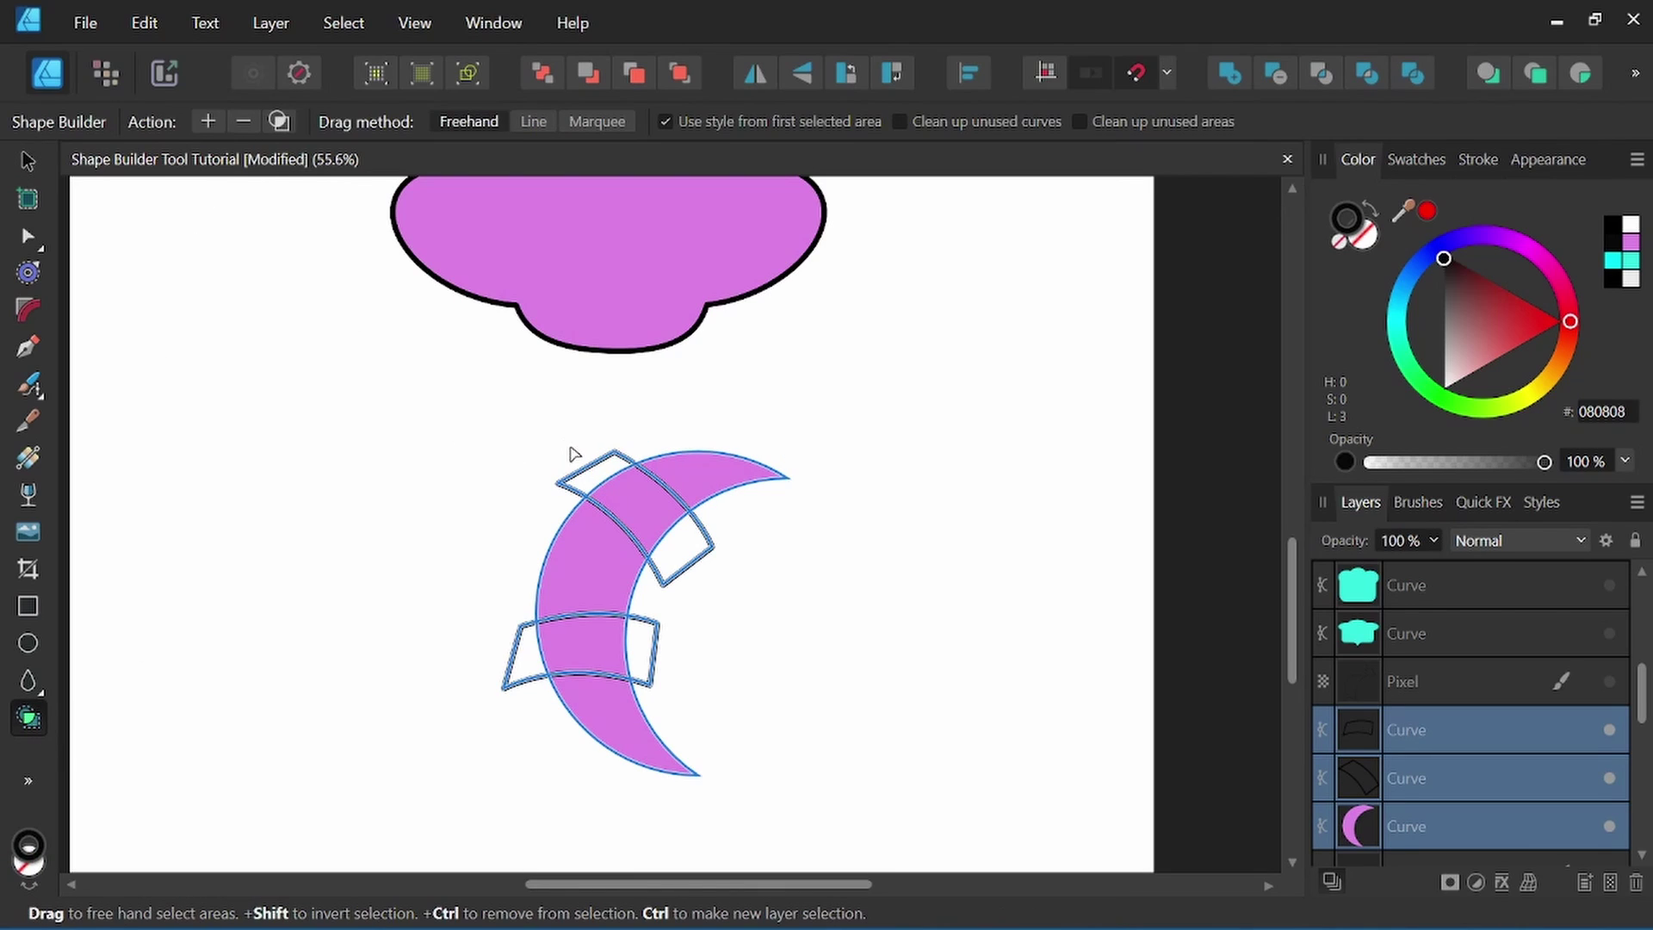
{"action": "mouse_move", "coordinate": [564, 442]}
{"action": "left_mouse_down"}
{"action": "mouse_move", "coordinate": [728, 600]}
{"action": "mouse_move", "coordinate": [671, 657]}
{"action": "mouse_move", "coordinate": [590, 647]}
{"action": "mouse_move", "coordinate": [454, 674]}
{"action": "left_mouse_up"}
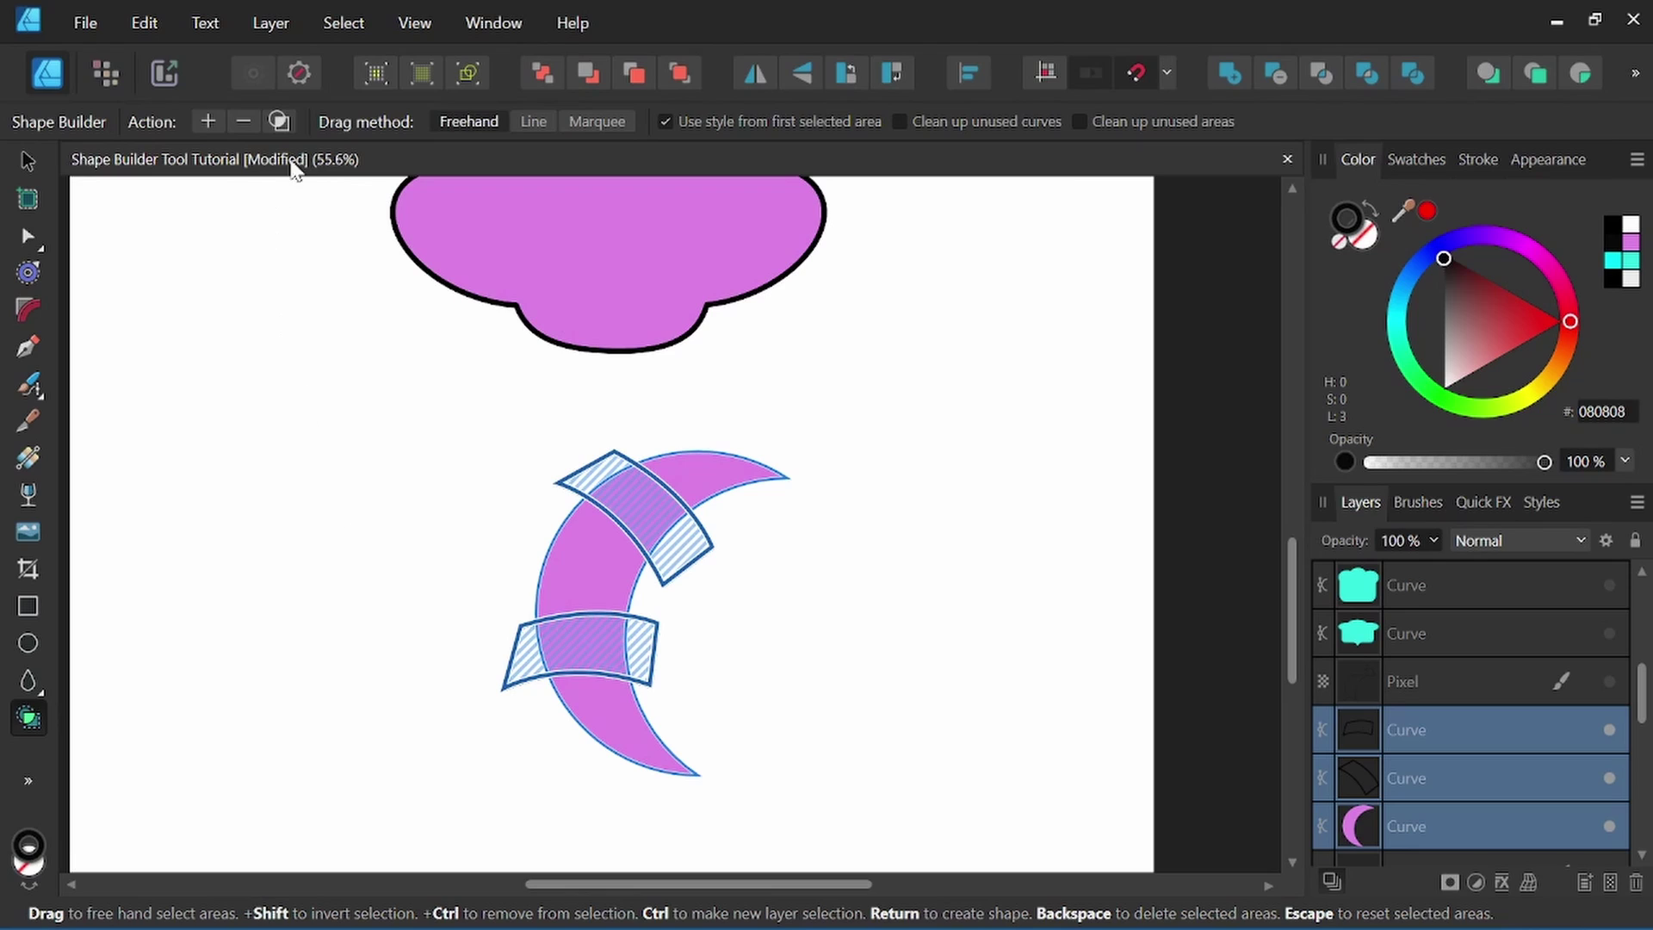
{"action": "left_click", "coordinate": [241, 123]}
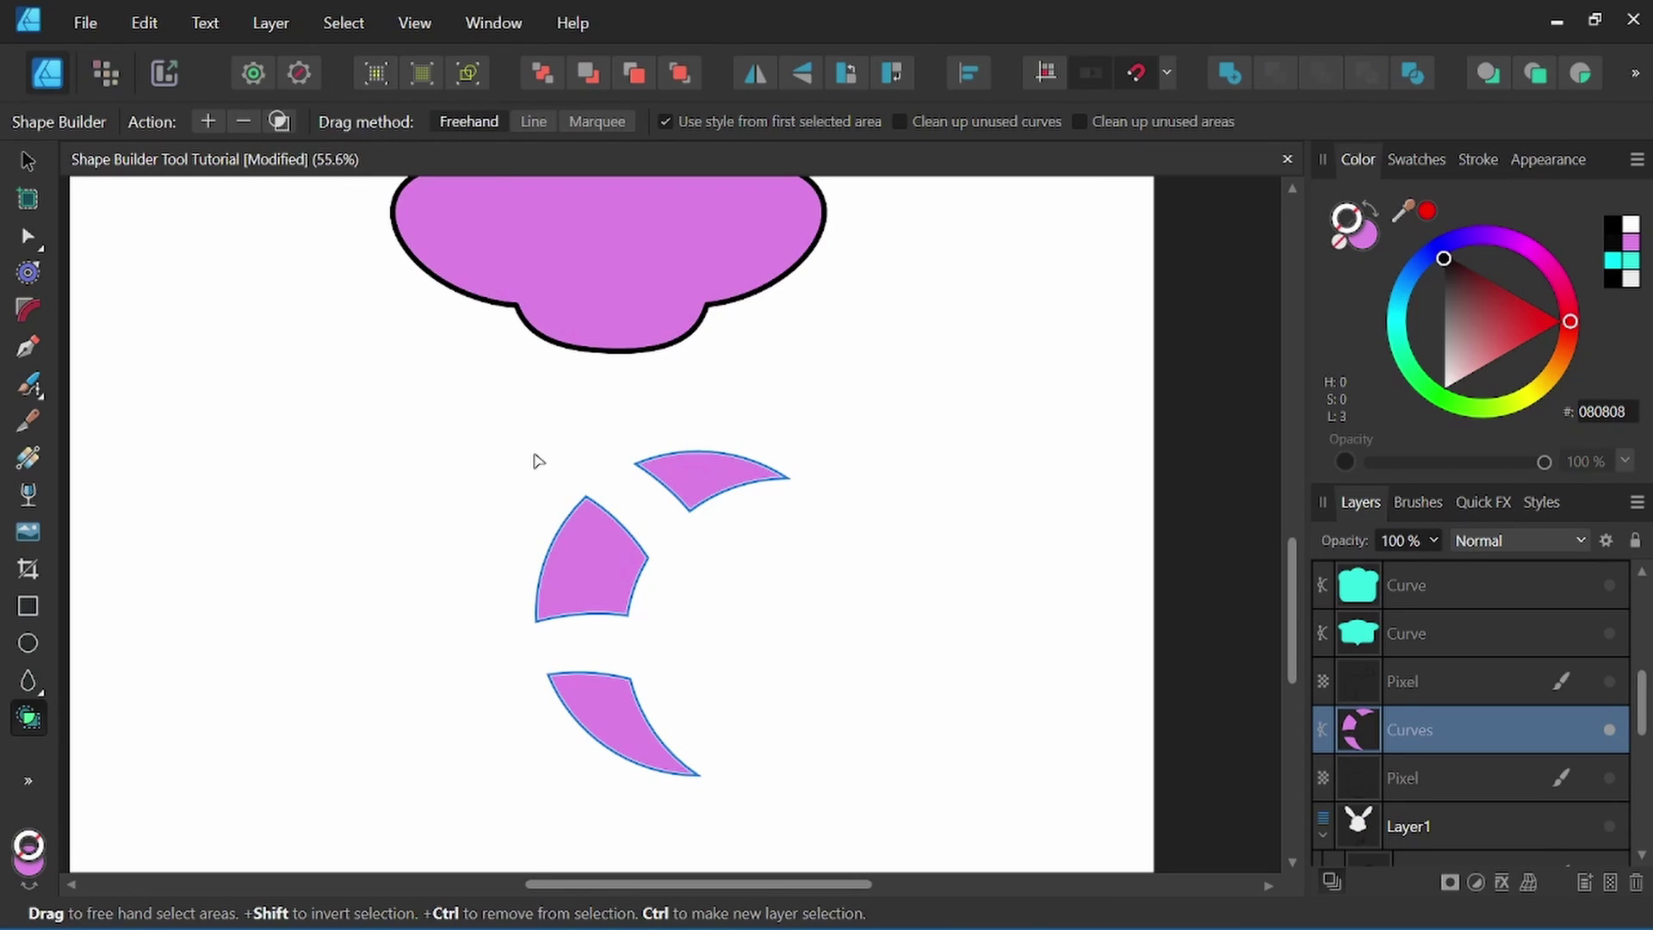
{"action": "left_click", "coordinate": [26, 160]}
{"action": "left_click", "coordinate": [830, 483]}
Remove the head ellipse's fill, convert it to curves and reshape its nodes to match the sketched bear head.
{"action": "scroll", "coordinate": [830, 483], "scroll_direction": "down", "scroll_amount": 2}
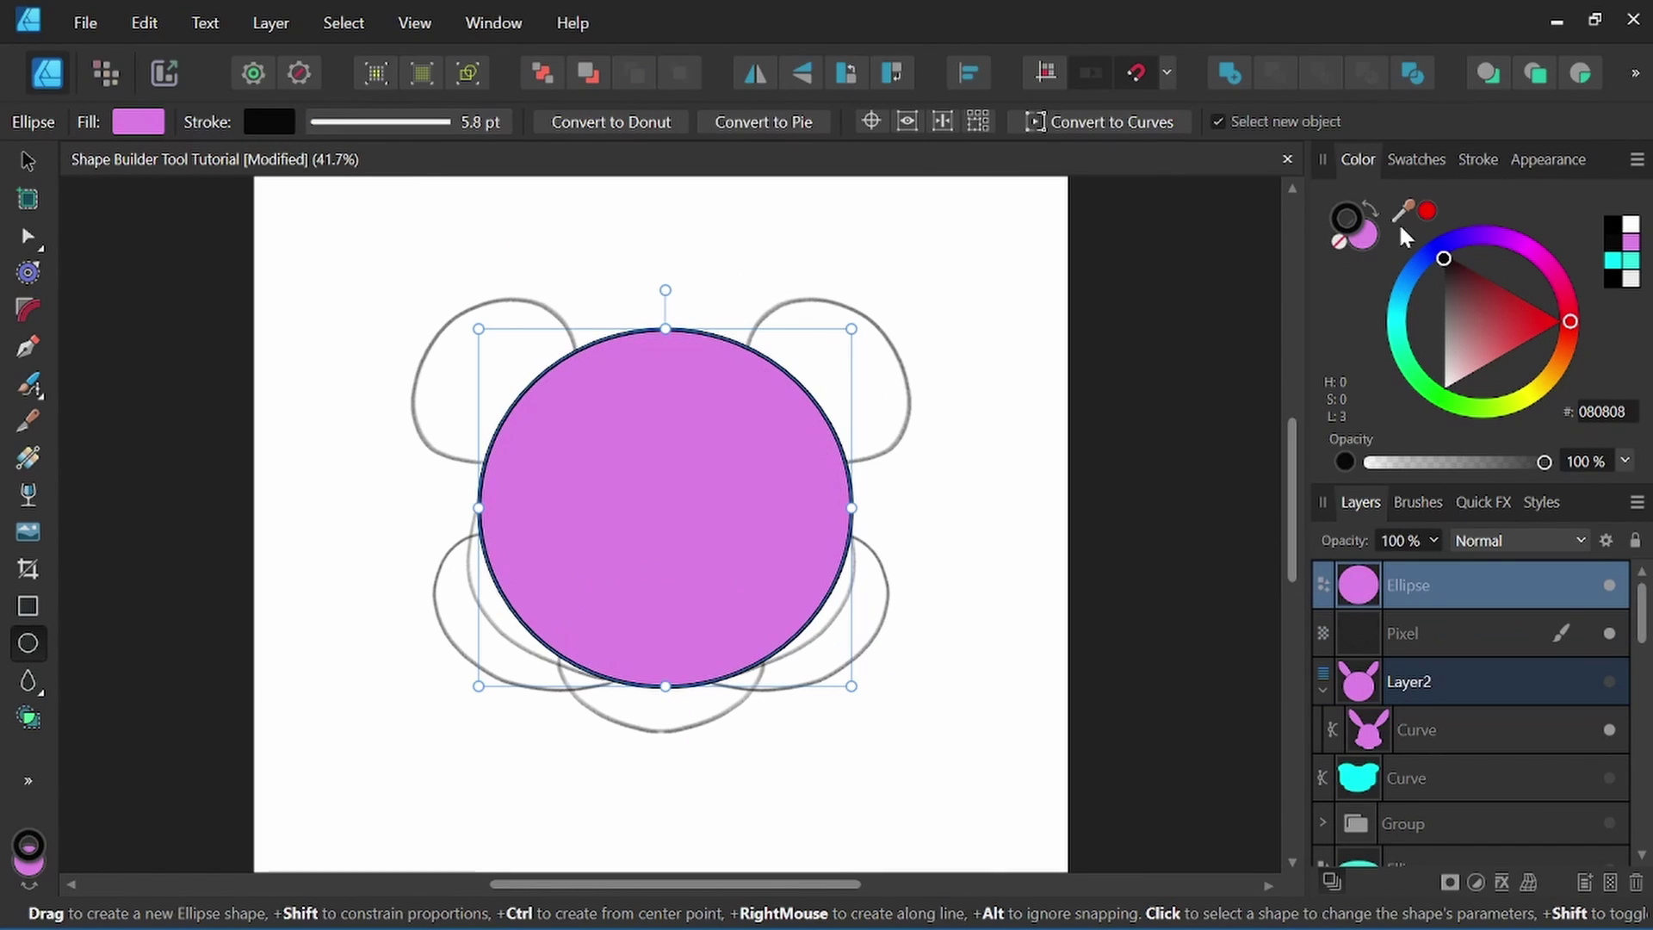
{"action": "left_click", "coordinate": [1340, 241]}
{"action": "left_click", "coordinate": [1111, 121]}
{"action": "scroll", "coordinate": [672, 516], "scroll_direction": "up", "scroll_amount": 2}
{"action": "left_click_drag", "start_coordinate": [967, 428], "coordinate": [981, 497]}
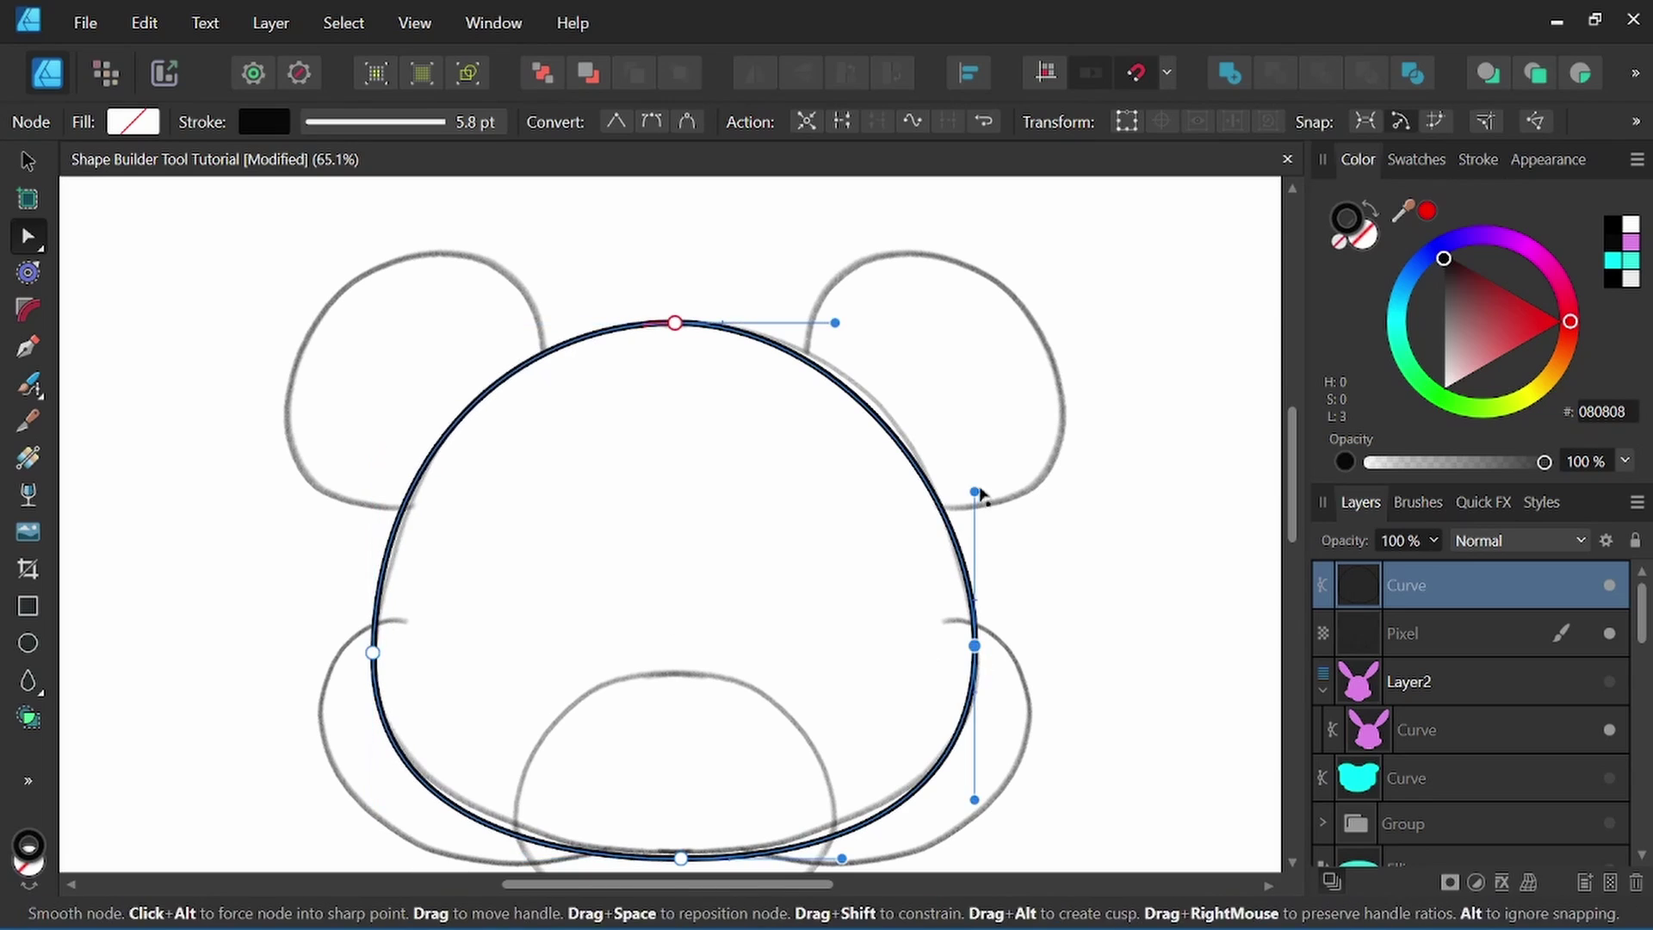
{"action": "scroll", "coordinate": [982, 497], "scroll_direction": "down", "scroll_amount": 1}
Trace the bear's muzzle with an ellipse converted to curves and adjust its upper node to fit the sketch.
{"action": "key", "text": "m"}
{"action": "left_click_drag", "start_coordinate": [549, 504], "coordinate": [637, 635]}
{"action": "left_click_drag", "start_coordinate": [678, 506], "coordinate": [678, 520]}
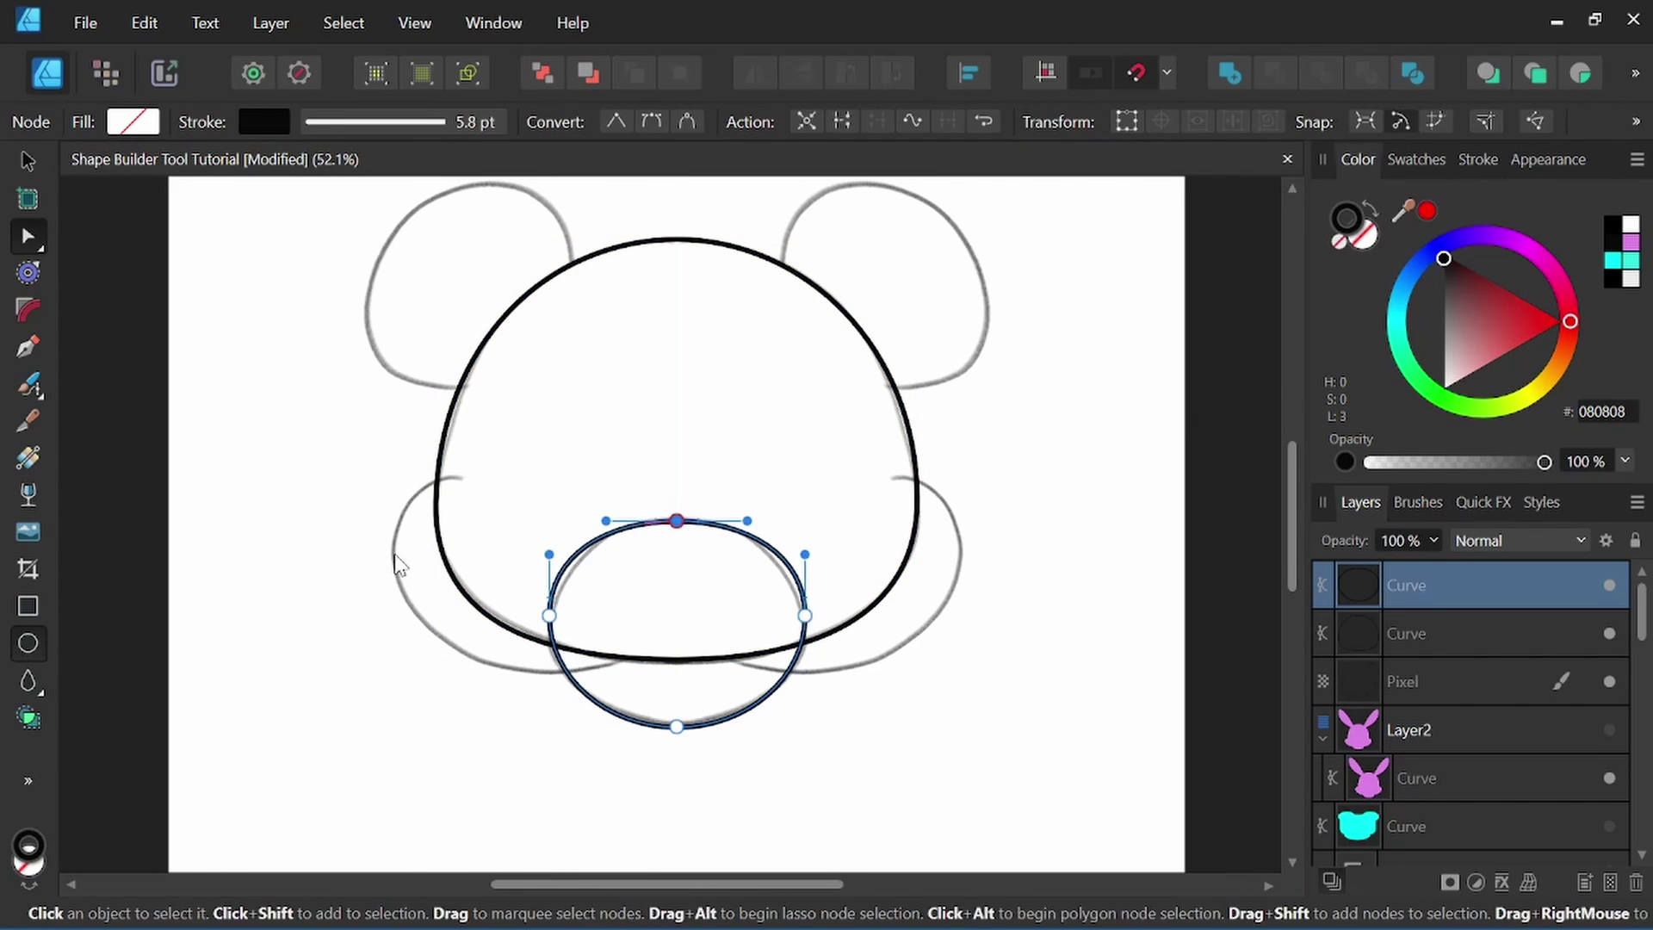
Trace both cheeks of the bear sketch with tilted, unfilled ellipses mirroring each other.
{"action": "key", "text": "m"}
{"action": "mouse_move", "coordinate": [347, 635]}
{"action": "left_mouse_down"}
{"action": "mouse_move", "coordinate": [535, 433]}
{"action": "mouse_move", "coordinate": [396, 577]}
{"action": "mouse_move", "coordinate": [485, 654]}
{"action": "left_mouse_up"}
{"action": "key", "text": "m"}
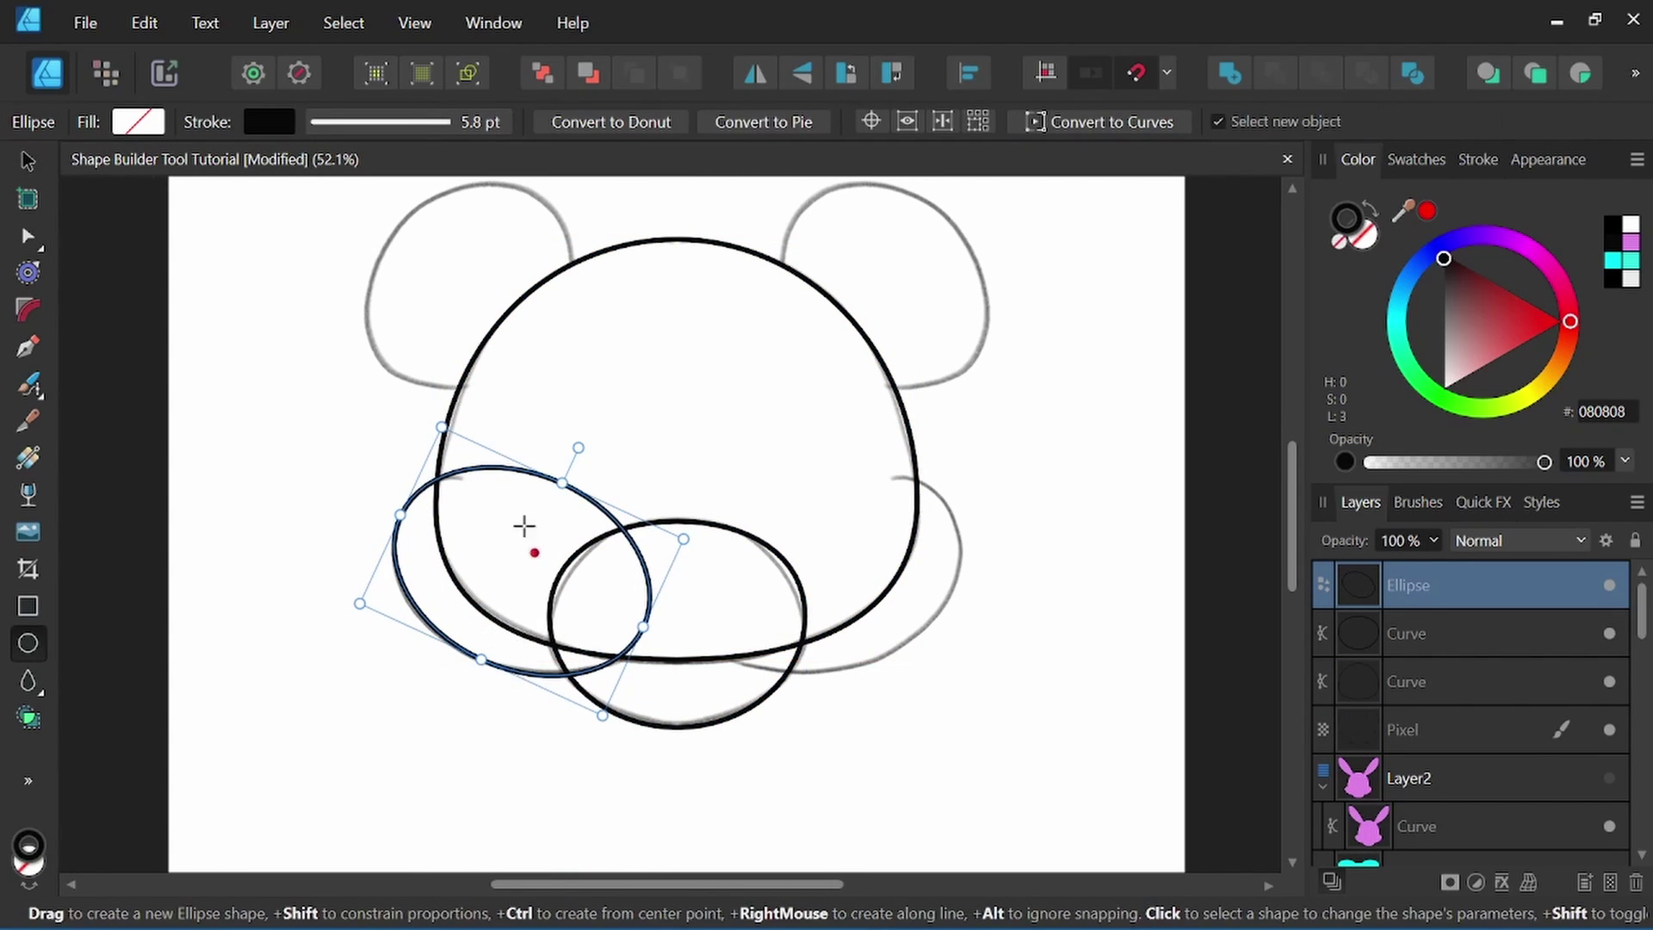
{"action": "left_click_drag", "start_coordinate": [528, 528], "coordinate": [701, 608]}
Trace the bear's left ear with a tilted ellipse, convert it to curves and reshape its nodes to fit the sketch.
{"action": "scroll", "coordinate": [645, 517], "scroll_direction": "up", "scroll_amount": 3}
{"action": "left_click_drag", "start_coordinate": [323, 343], "coordinate": [564, 470]}
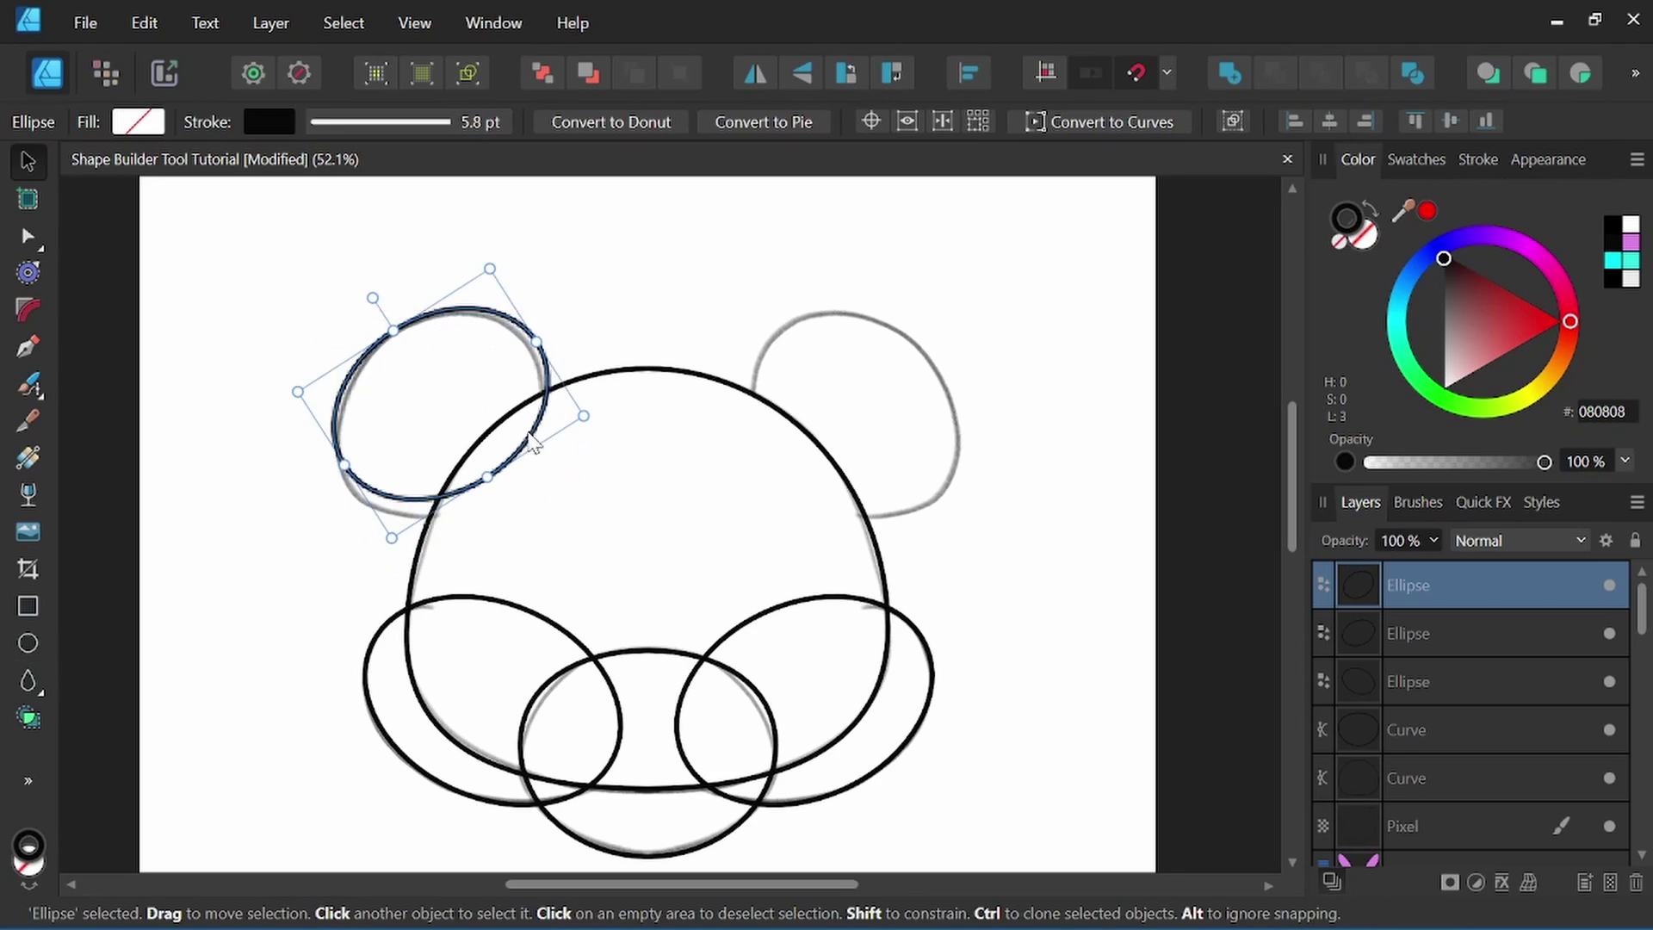
{"action": "left_click", "coordinate": [1099, 122]}
{"action": "scroll", "coordinate": [388, 340], "scroll_direction": "up", "scroll_amount": 2}
{"action": "left_click_drag", "start_coordinate": [603, 404], "coordinate": [571, 368]}
{"action": "left_click_drag", "start_coordinate": [517, 503], "coordinate": [554, 498]}
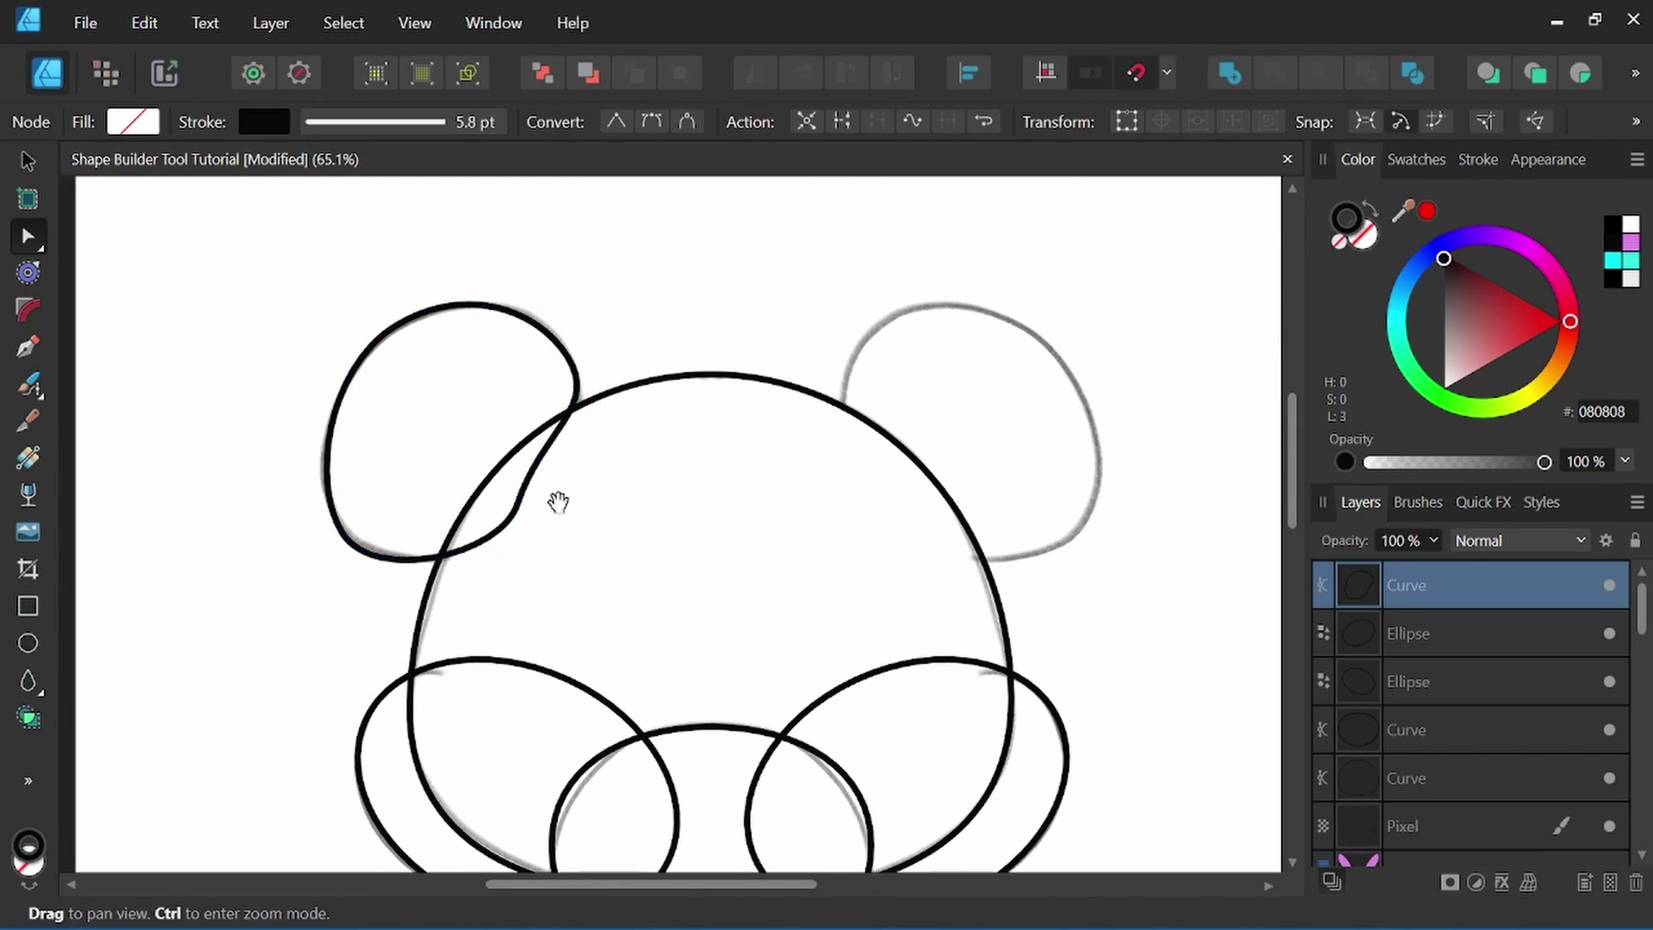
Duplicate the left ear curve, flip it horizontally and place the copy over the sketched right ear.
{"action": "key", "text": "v"}
{"action": "scroll", "coordinate": [567, 435], "scroll_direction": "down", "scroll_amount": 2}
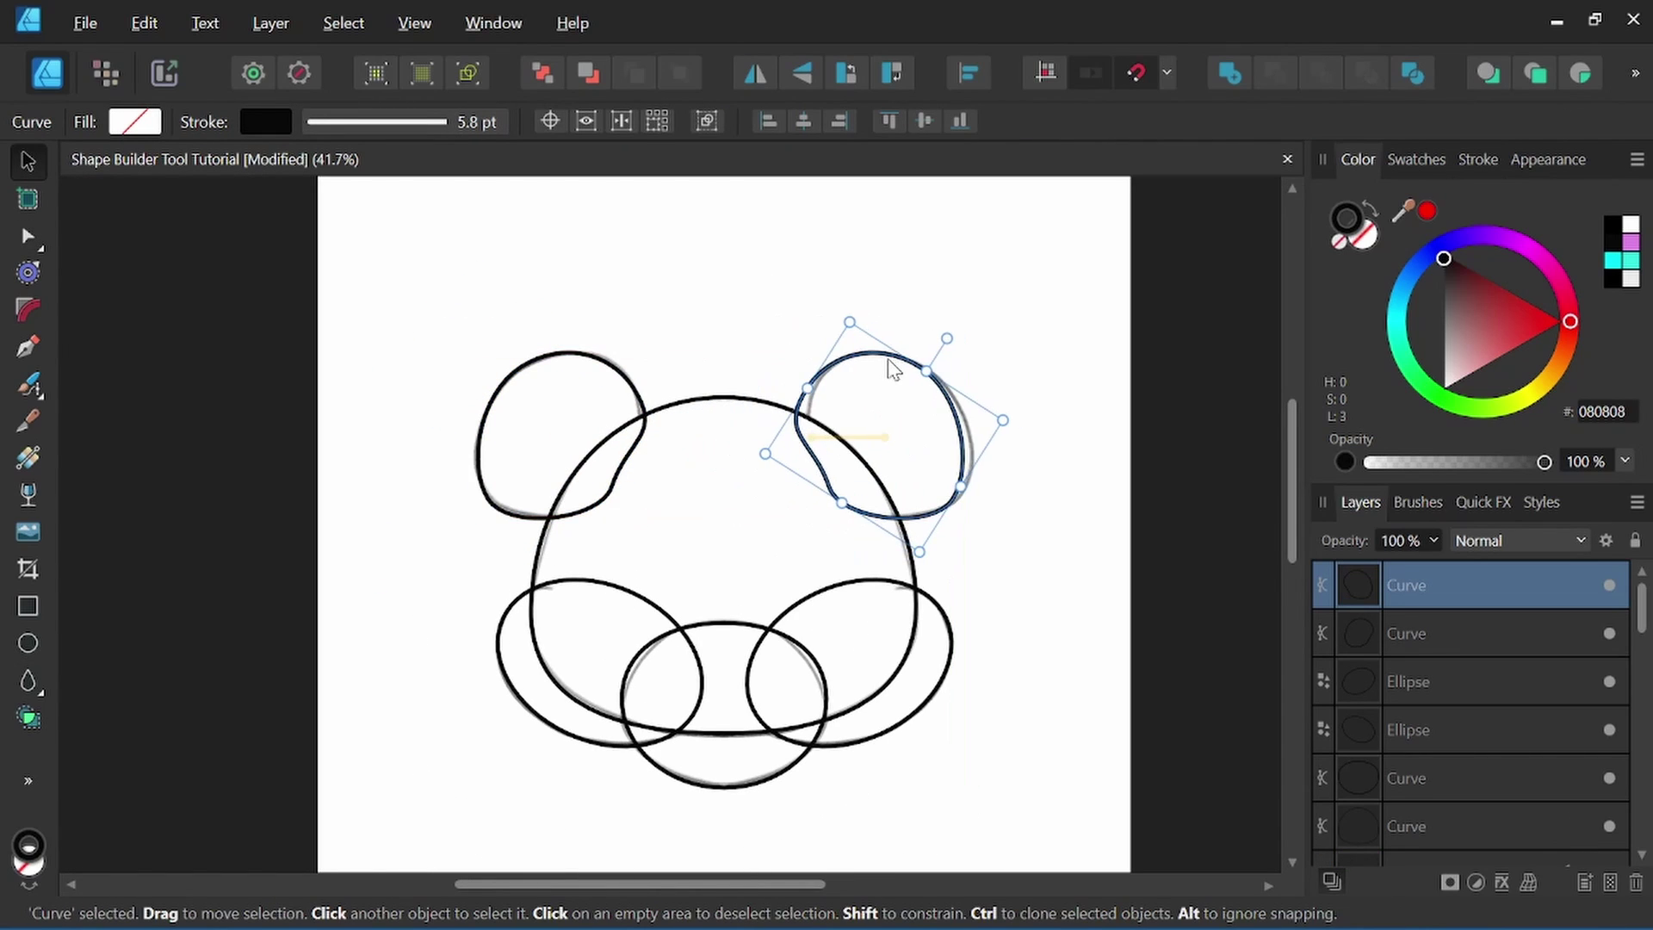
Merge all the traced bear shapes into one outline with the Shape Builder Tool and fill it with light blue.
{"action": "scroll", "coordinate": [1474, 687], "scroll_direction": "down", "scroll_amount": 3}
{"action": "left_click", "coordinate": [1474, 681], "text": "shift"}
{"action": "key", "text": "x"}
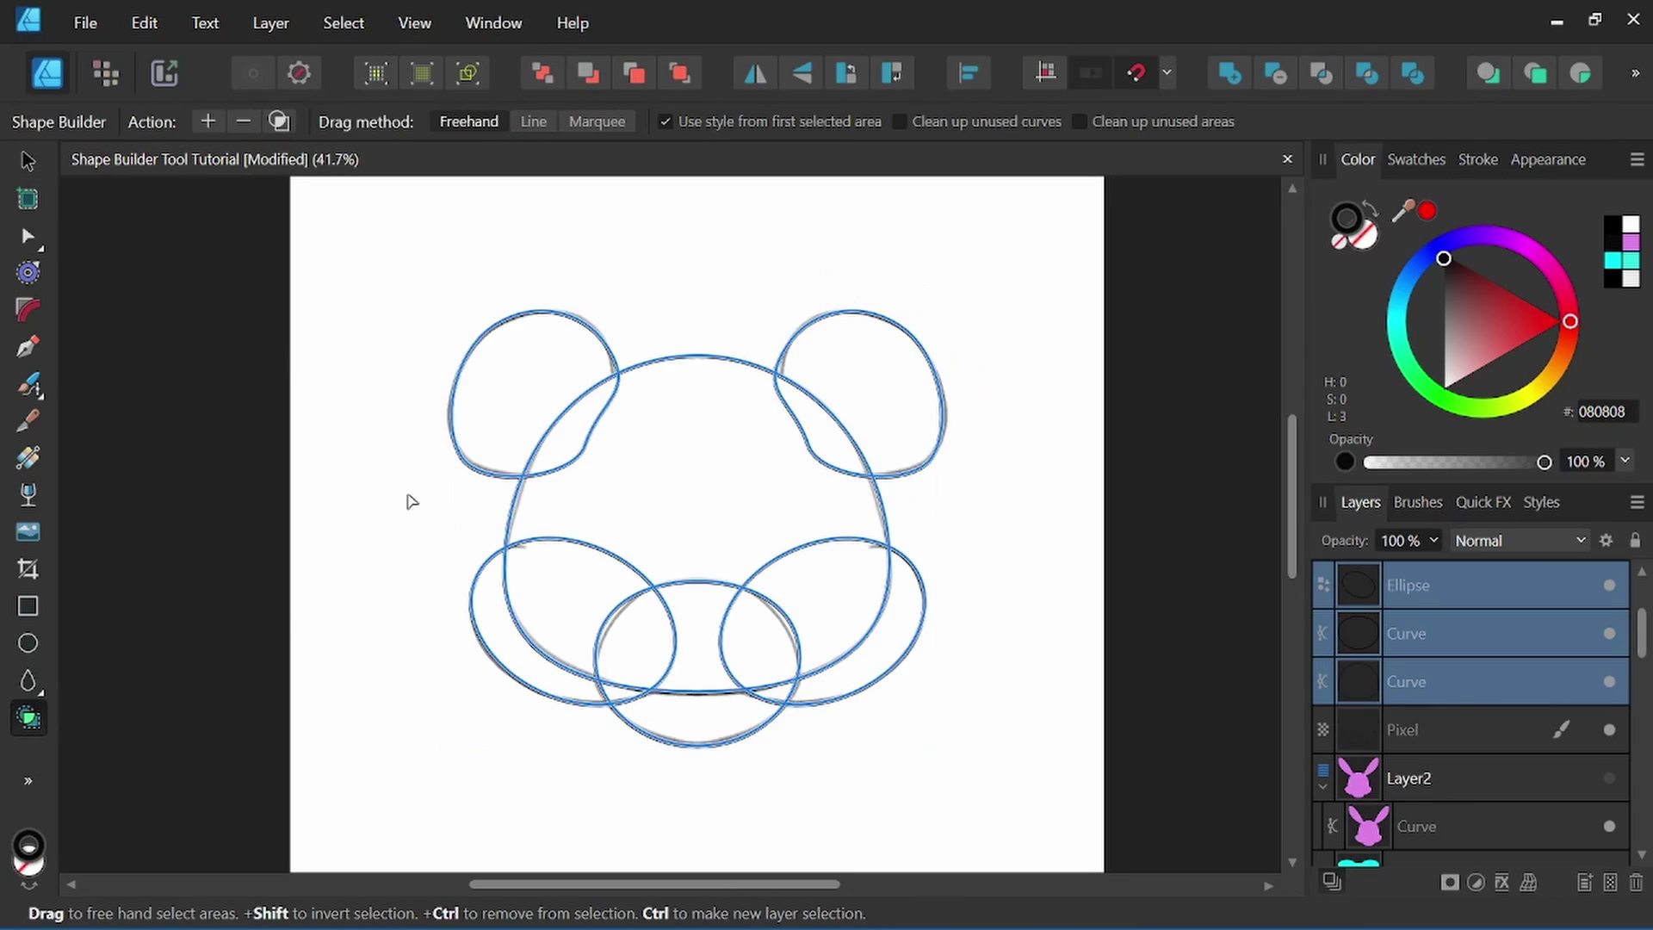
{"action": "mouse_move", "coordinate": [410, 499]}
{"action": "left_mouse_down"}
{"action": "mouse_move", "coordinate": [827, 628]}
{"action": "mouse_move", "coordinate": [385, 559]}
{"action": "left_mouse_up"}
{"action": "key", "text": "Return"}
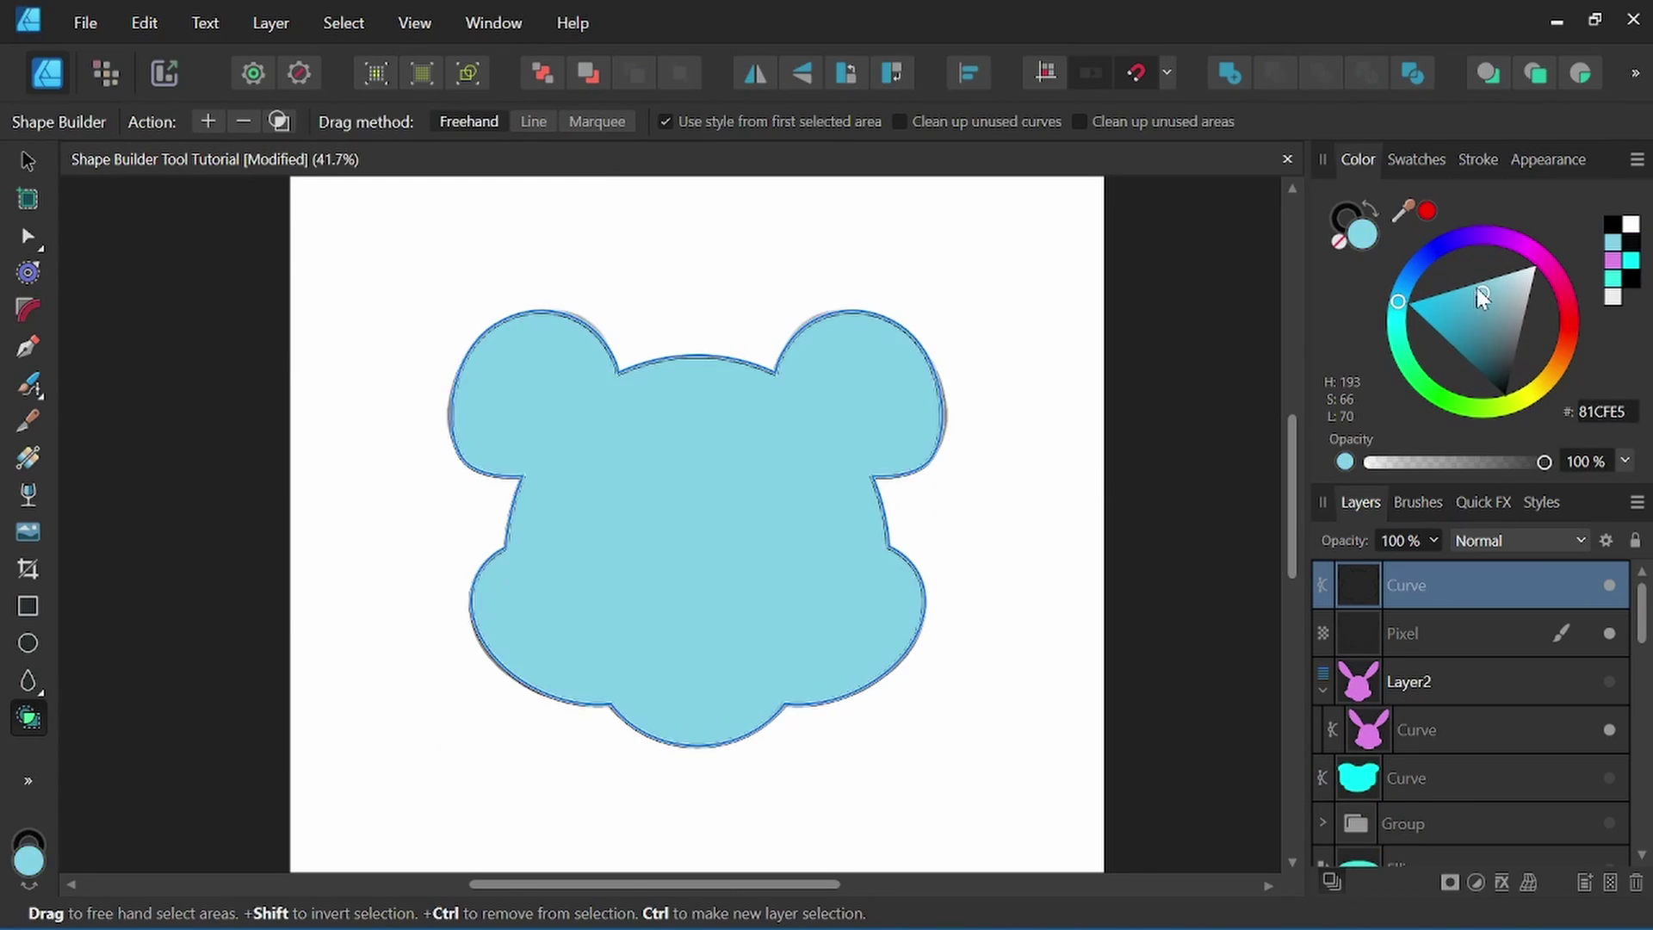
{"action": "scroll", "coordinate": [786, 497], "scroll_direction": "down", "scroll_amount": 3}
{"action": "key", "text": "v"}
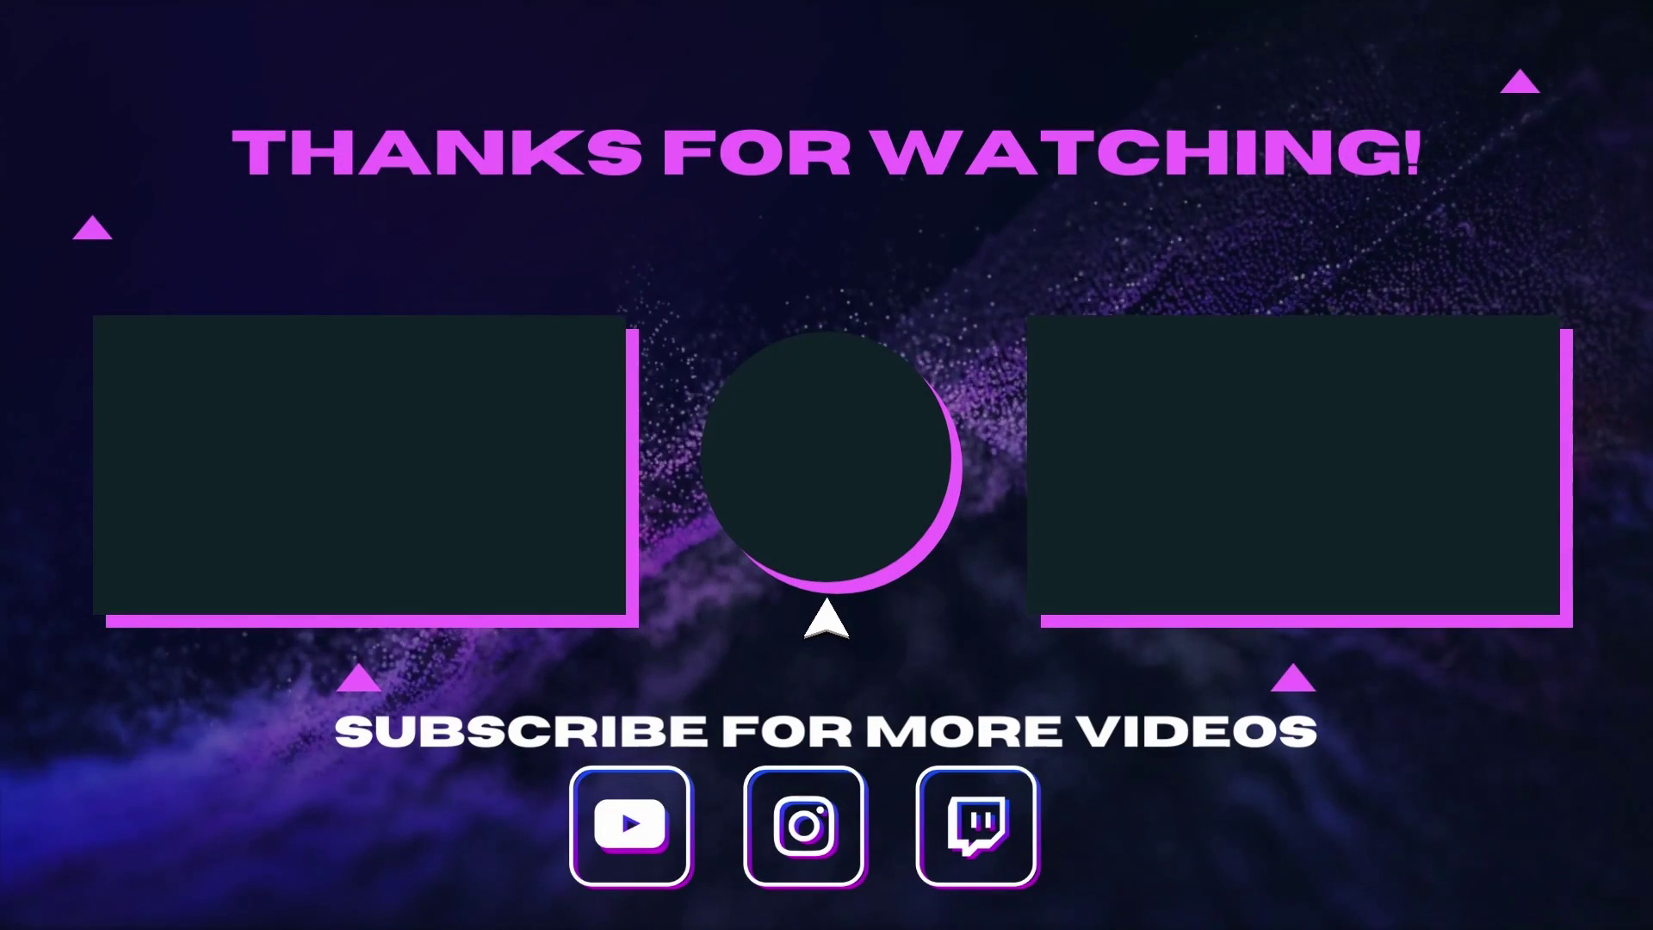